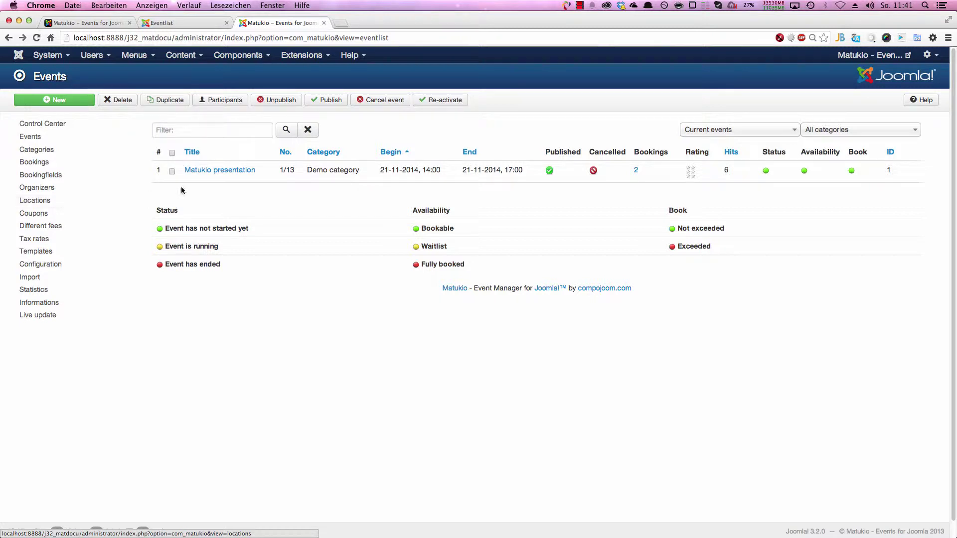
Step: Check the Fees and Different fees settings in the Matukio presentation's Additional Settings, then go to Different fees
left_click(218, 170)
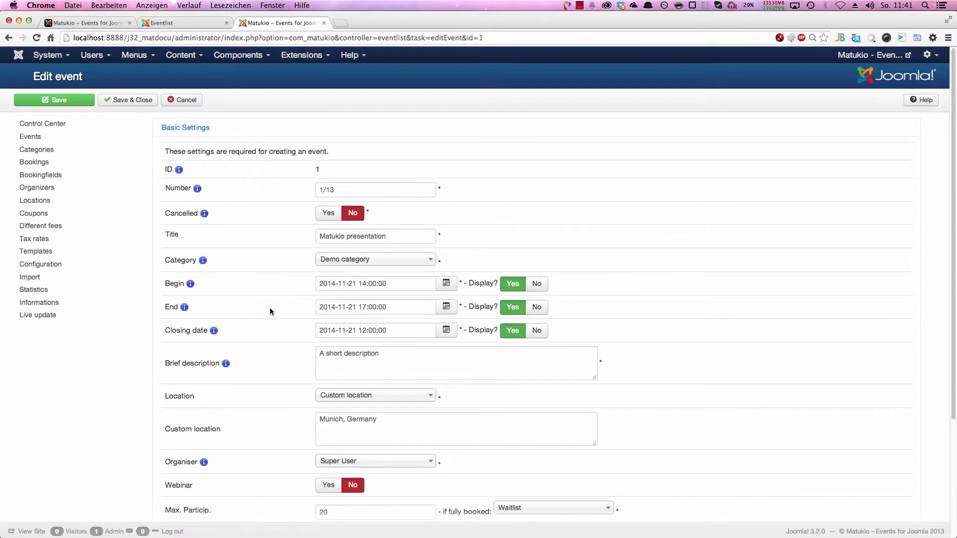
scroll(264, 314, "down", 5)
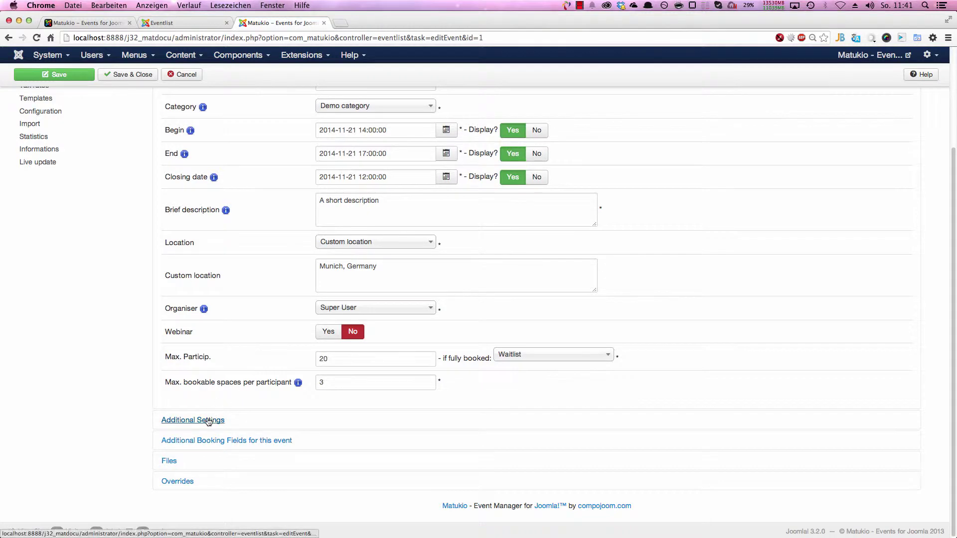
left_click(208, 420)
scroll(258, 334, "down", 5)
scroll(272, 339, "down", 3)
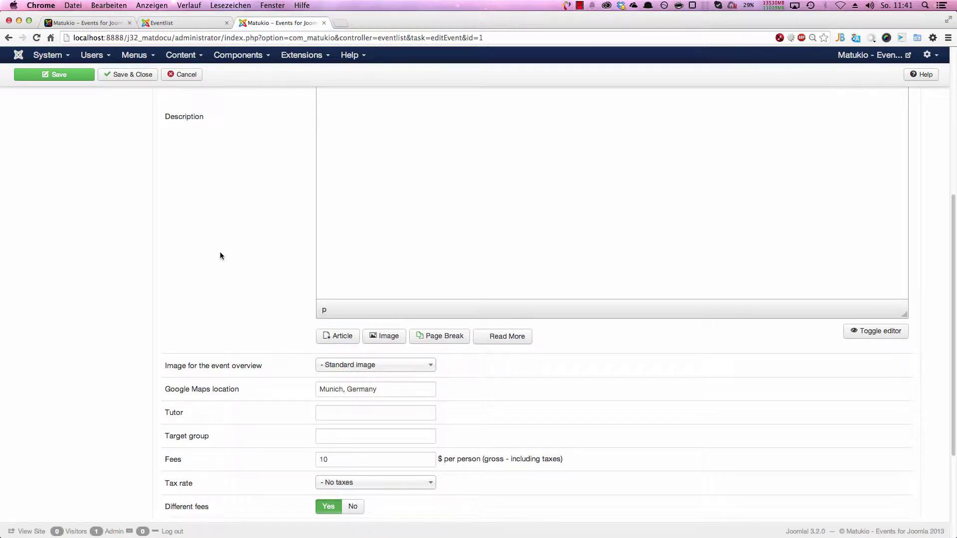
scroll(216, 250, "up", 3)
scroll(215, 248, "up", 10)
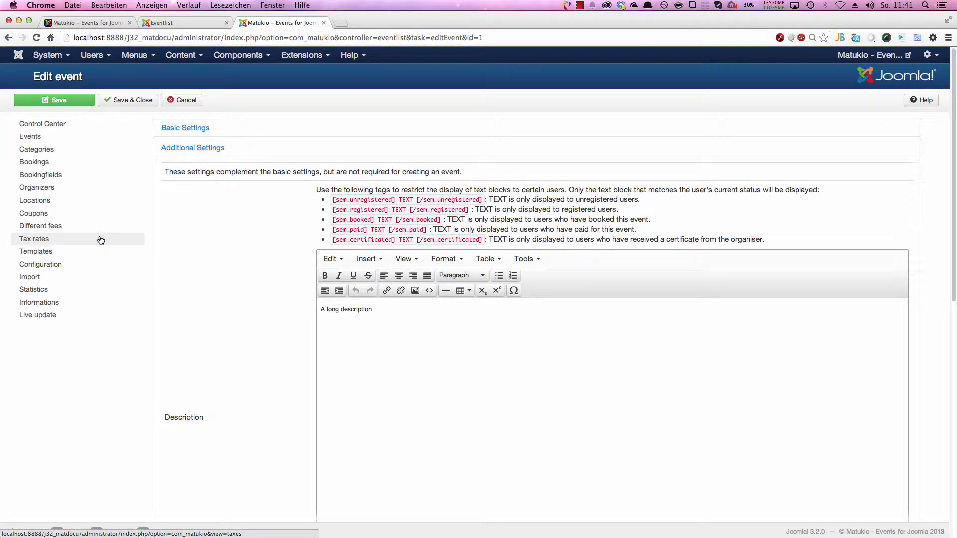
scroll(181, 265, "down", 15)
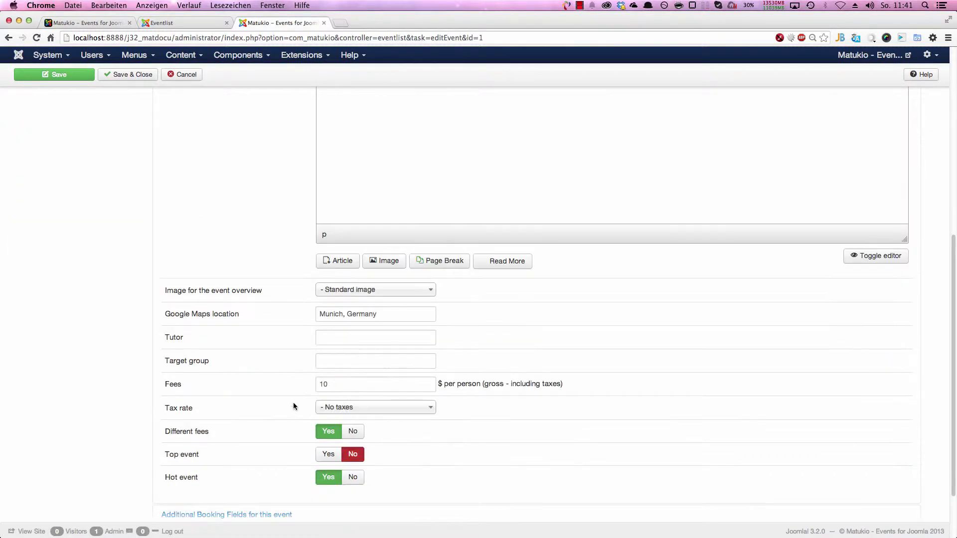
scroll(214, 294, "up", 10)
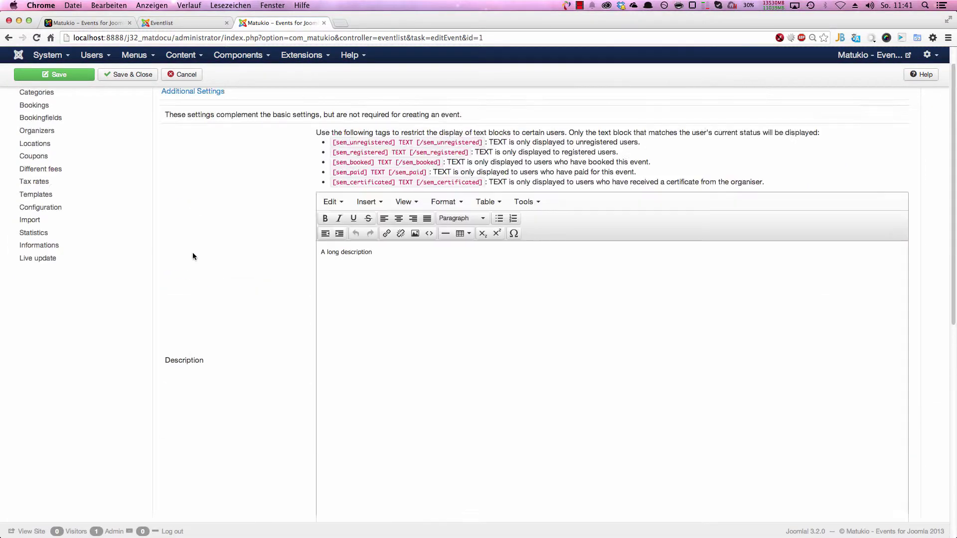
left_click(74, 170)
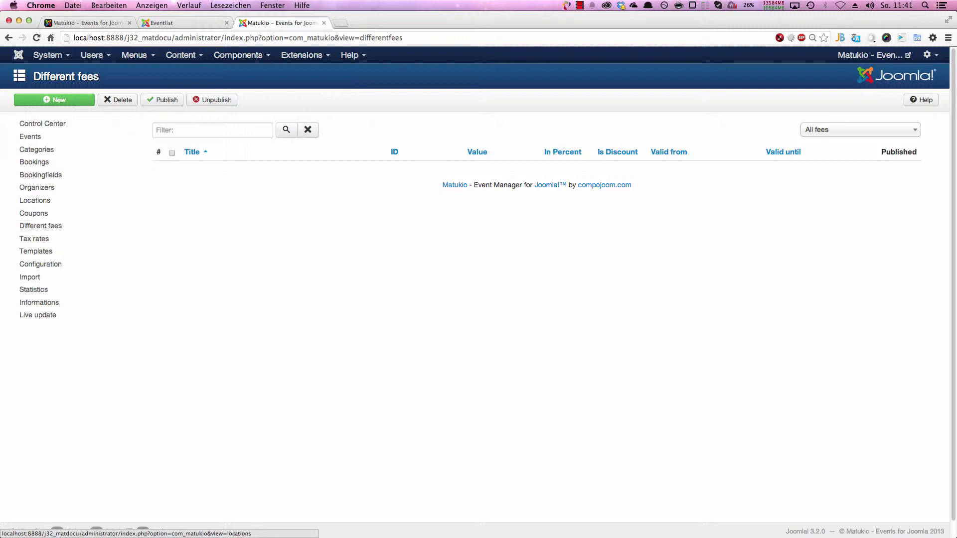
Step: Create fee 'Children' with value 20, keeping In Percent and discount, set Published Yes, and save
left_click(28, 102)
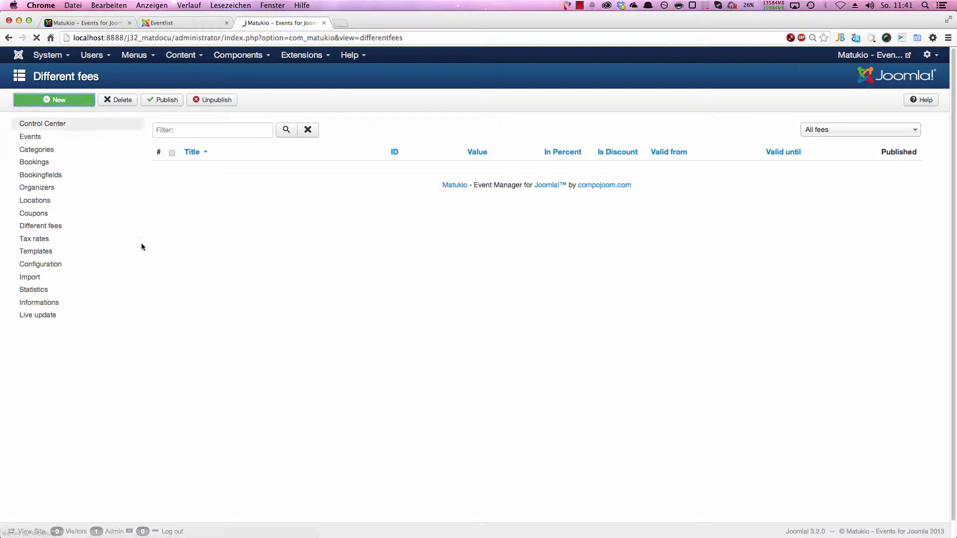
left_click(308, 158)
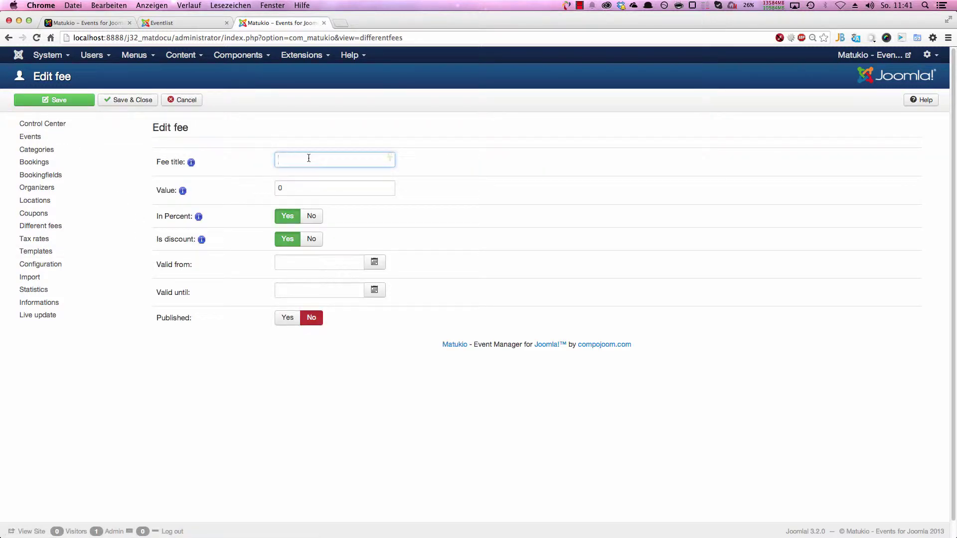
type("Children")
key("Tab")
type("20")
key("Tab")
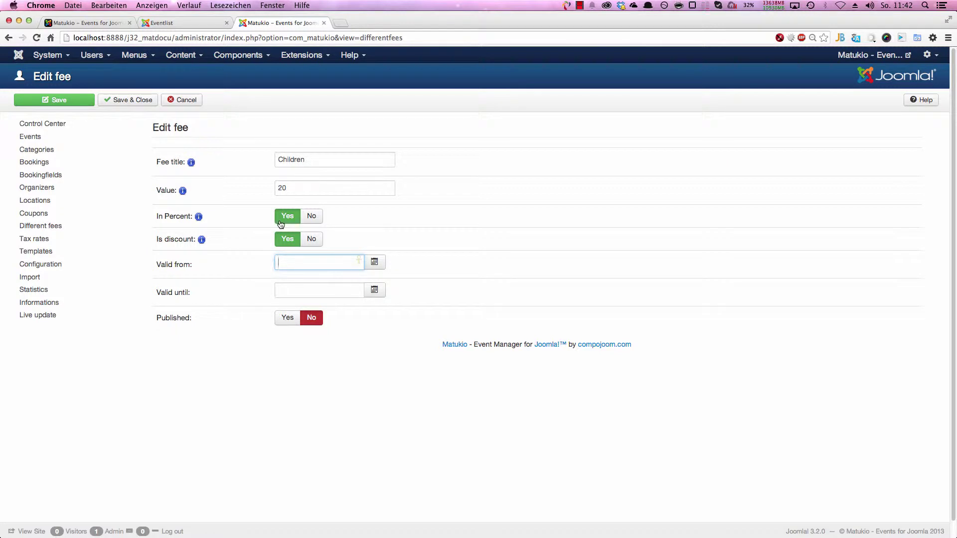
mouse_move(201, 240)
left_click(283, 320)
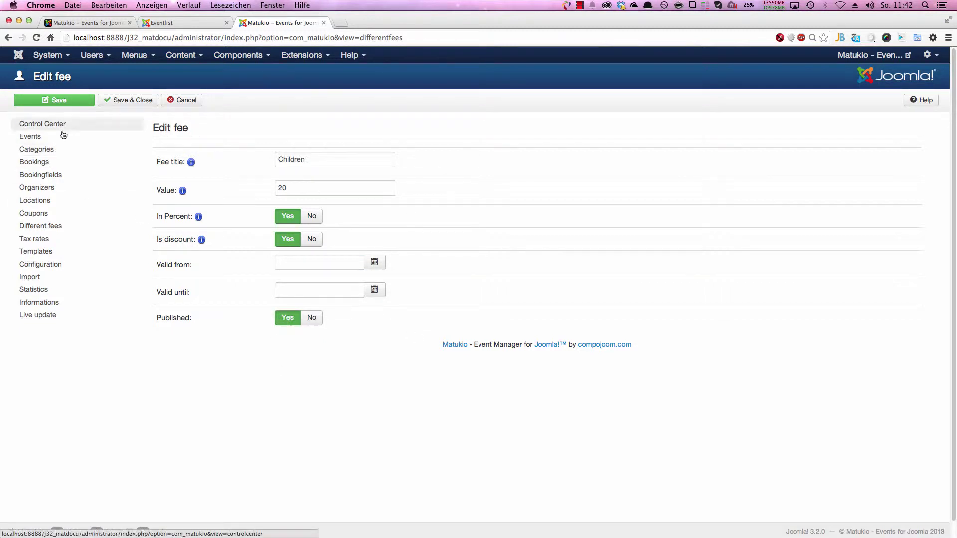
left_click(108, 102)
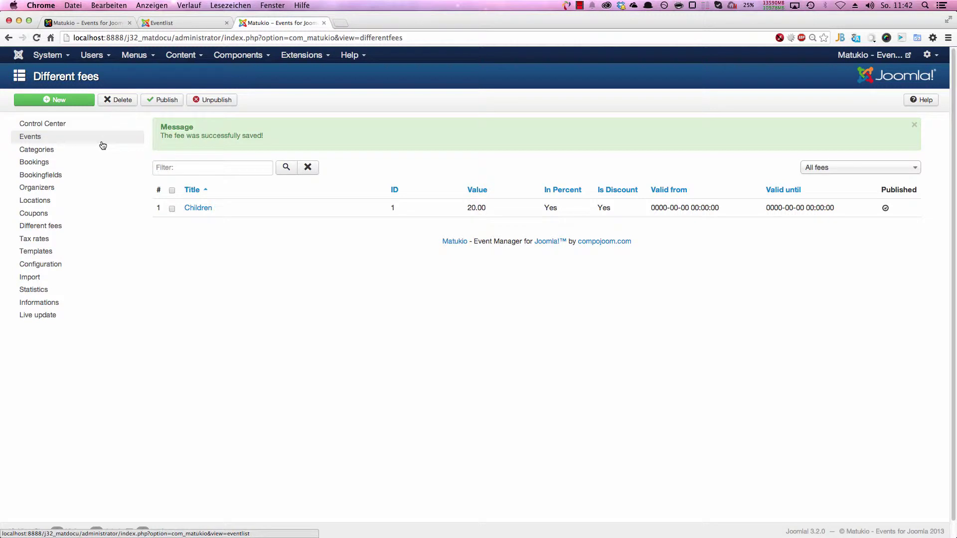
Step: Create the fee 'Club Member' with value 10 as a percent discount, published, and save it
left_click(78, 103)
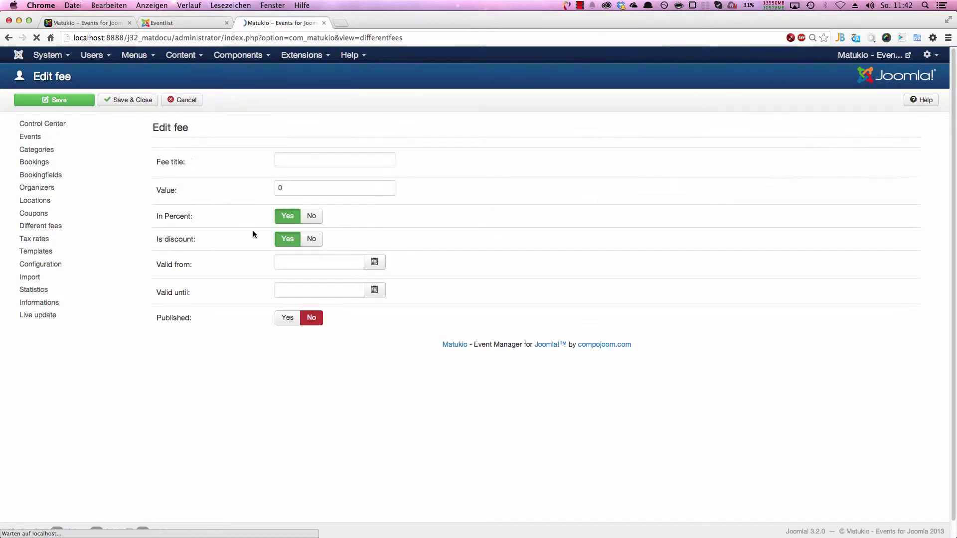
left_click(342, 158)
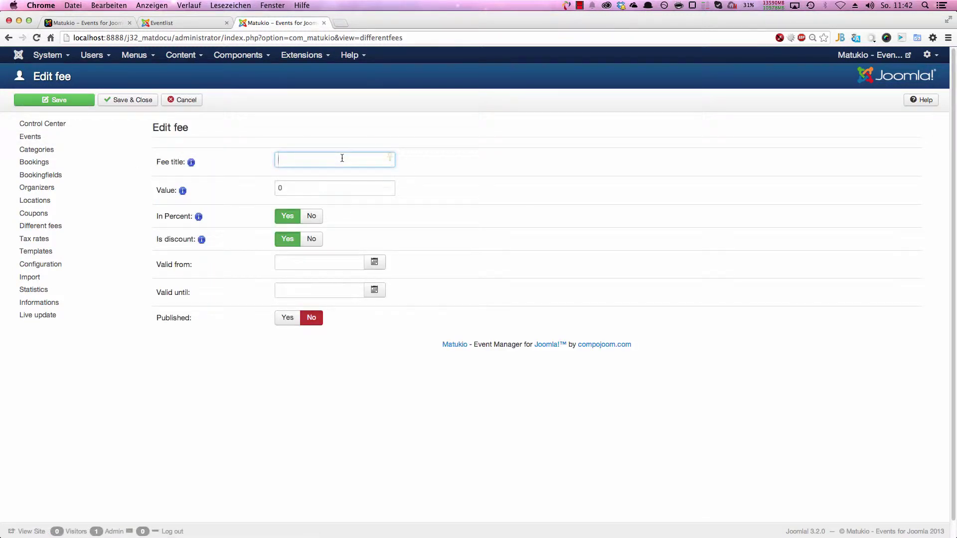
type("Clubm")
key("BackSpace")
type("Member")
key("Tab")
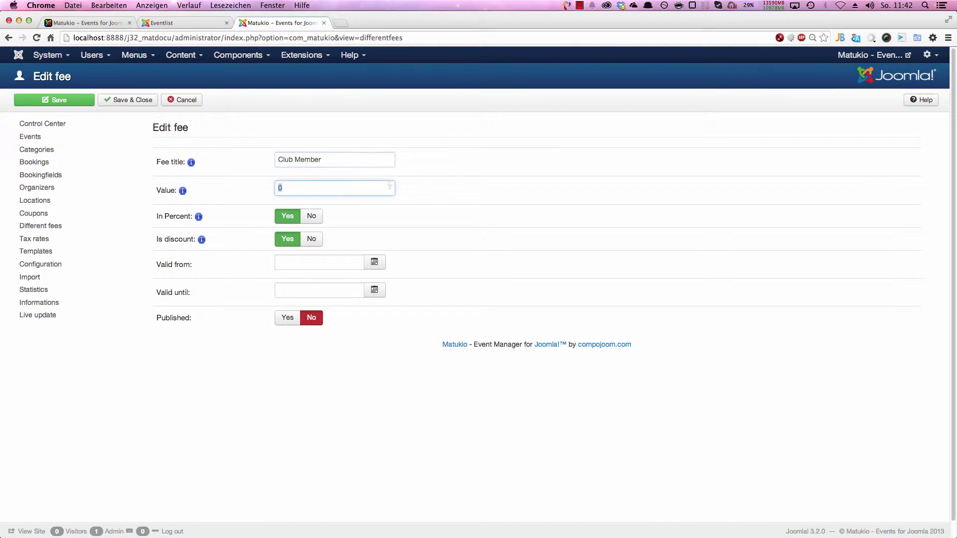
type("10")
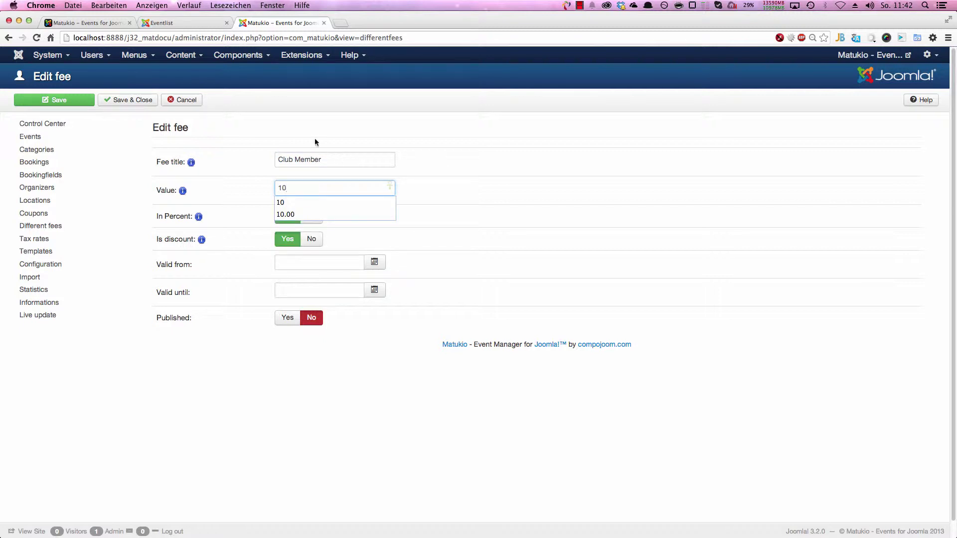
left_click(410, 195)
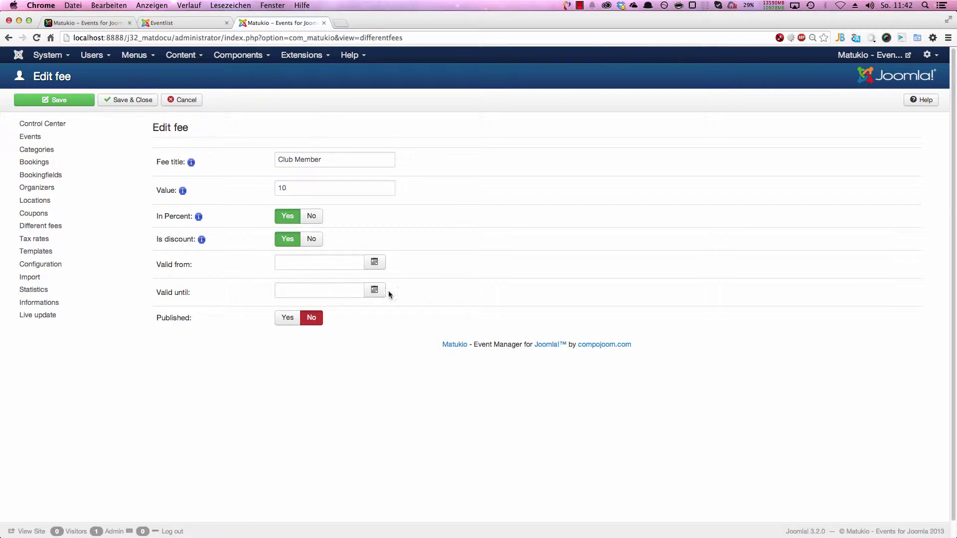
left_click(288, 320)
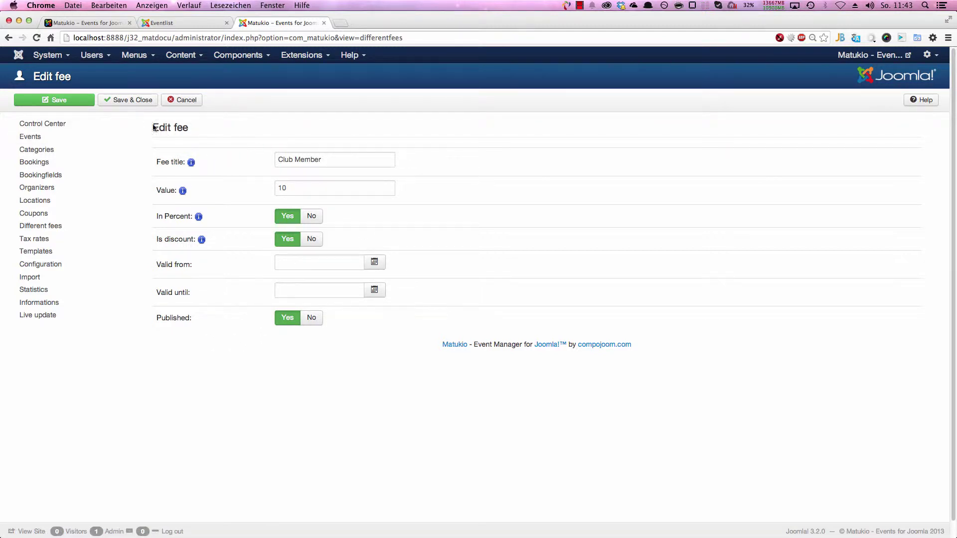
left_click(108, 100)
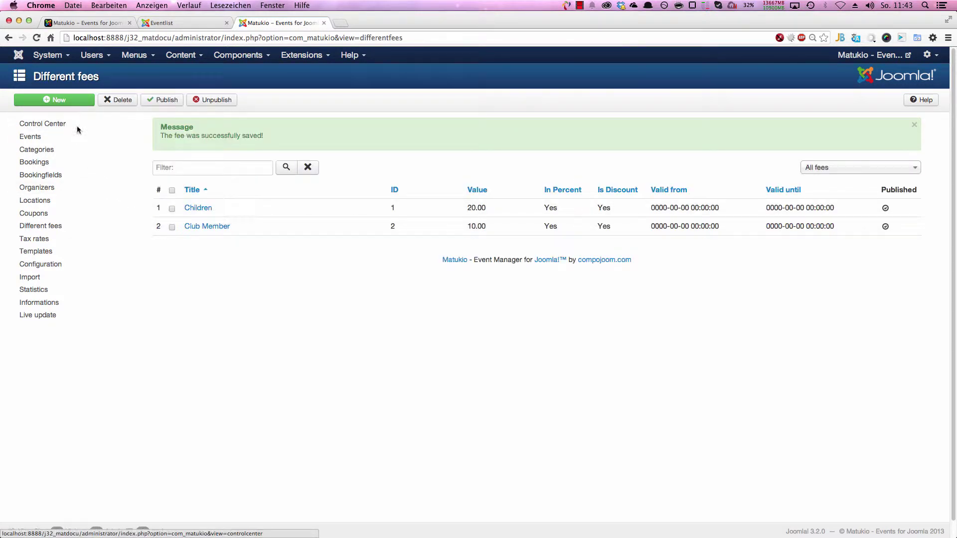
left_click(77, 101)
Step: Save fee 'Including lunch' with value 9.99, In Percent No, Is discount No, Published Yes
left_click(289, 161)
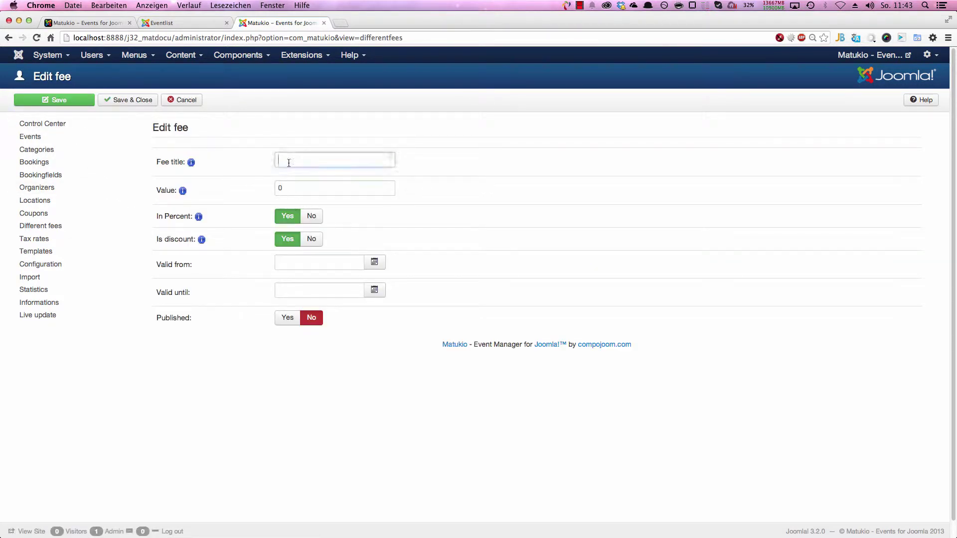
type("Including lunch")
key("Tab")
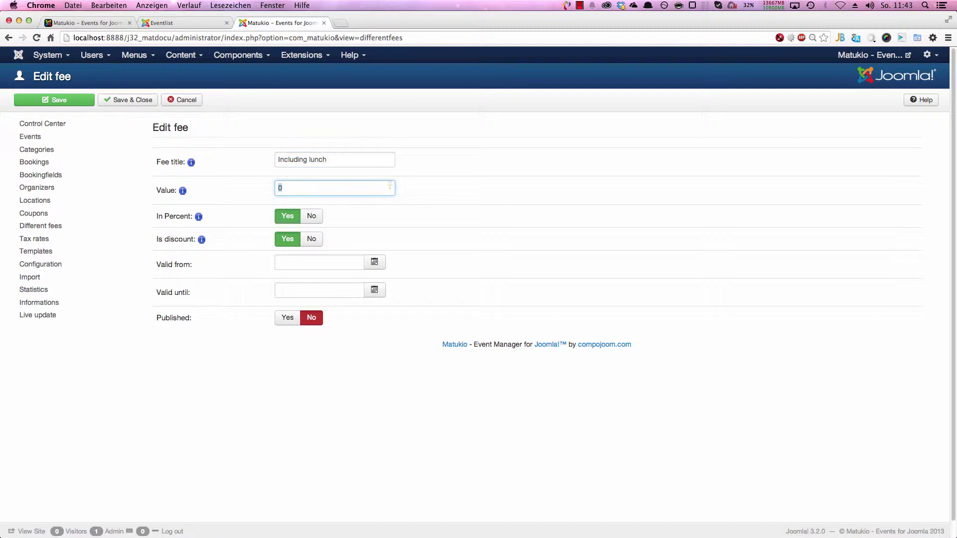
type("9.99")
key("Tab")
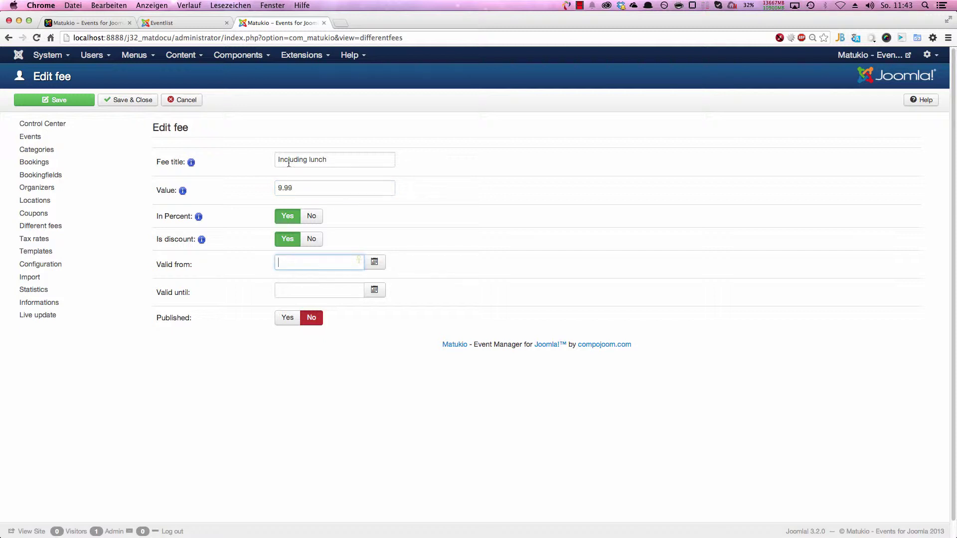
left_click(312, 217)
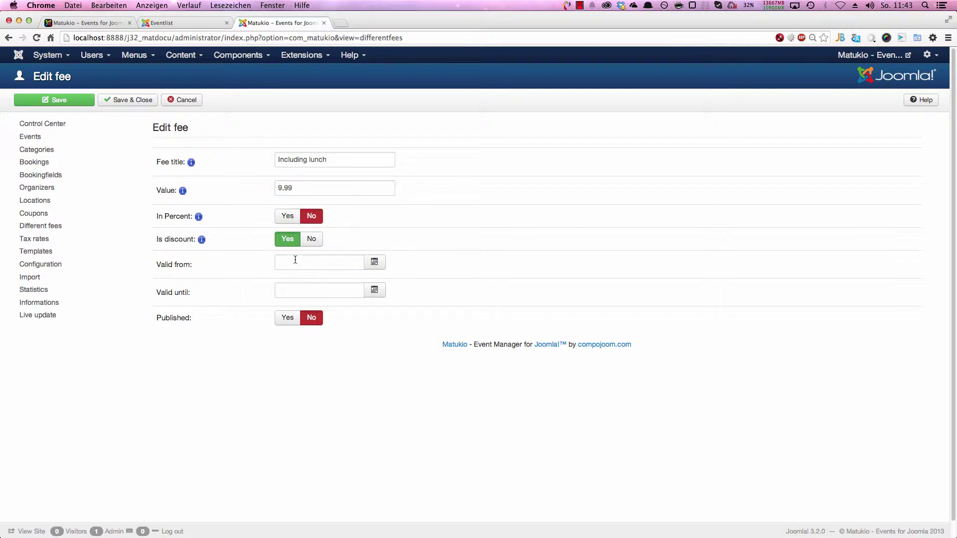
left_click(312, 241)
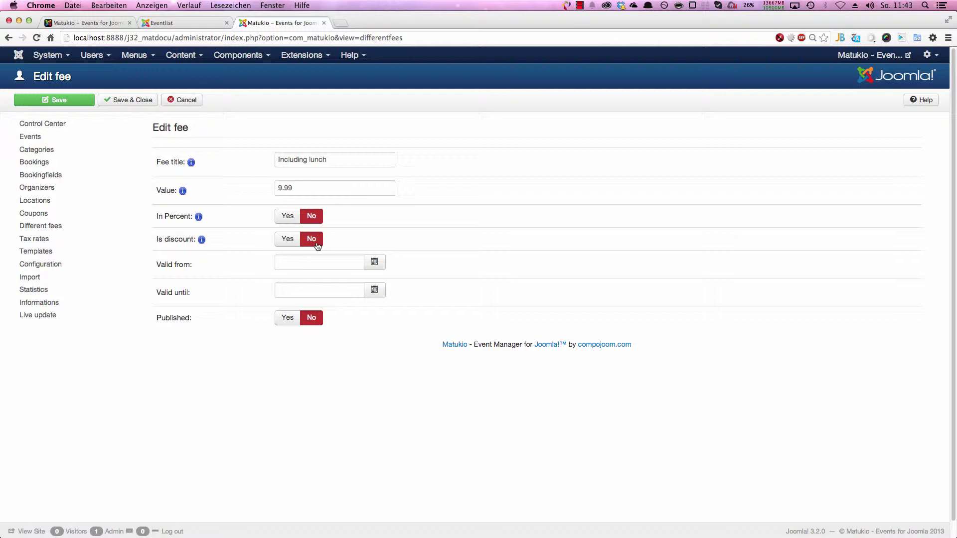
left_click(288, 322)
left_click(122, 100)
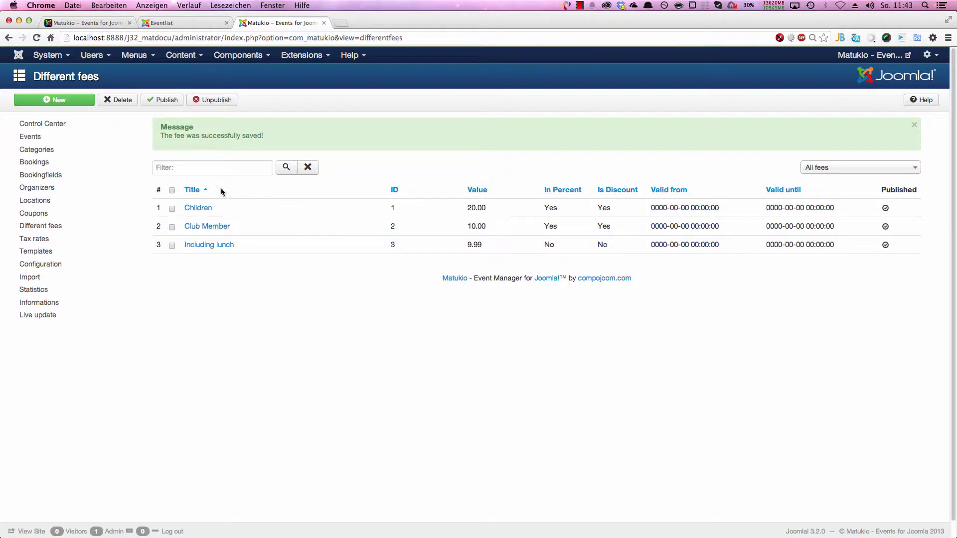
left_click(108, 141)
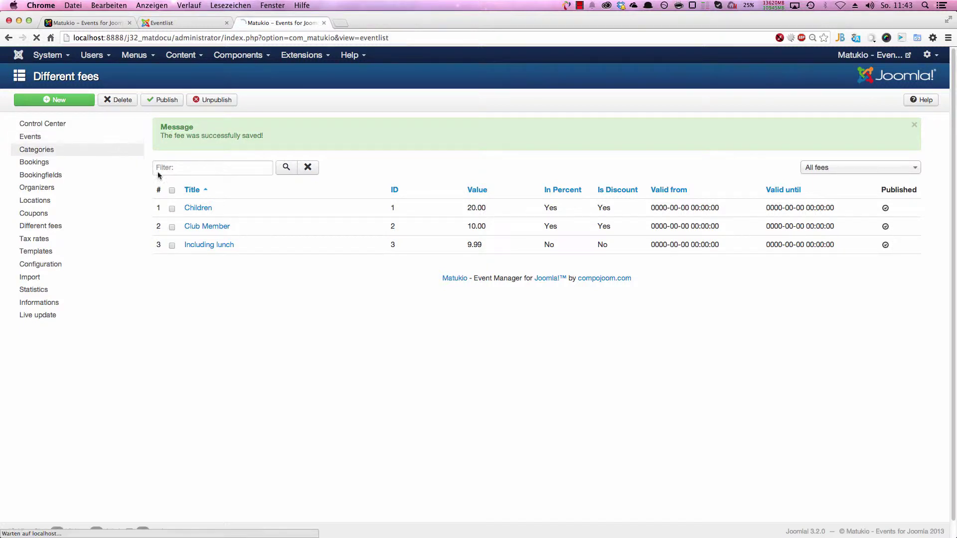
Step: Reopen the Matukio presentation, review its Additional Settings, and save and close it
left_click(219, 169)
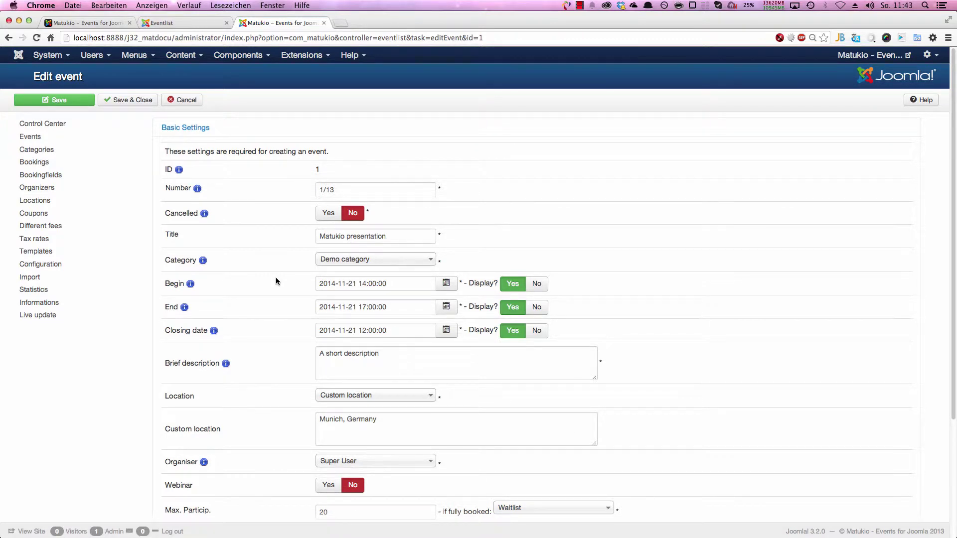
scroll(276, 277, "down", 5)
left_click(220, 423)
scroll(278, 366, "down", 8)
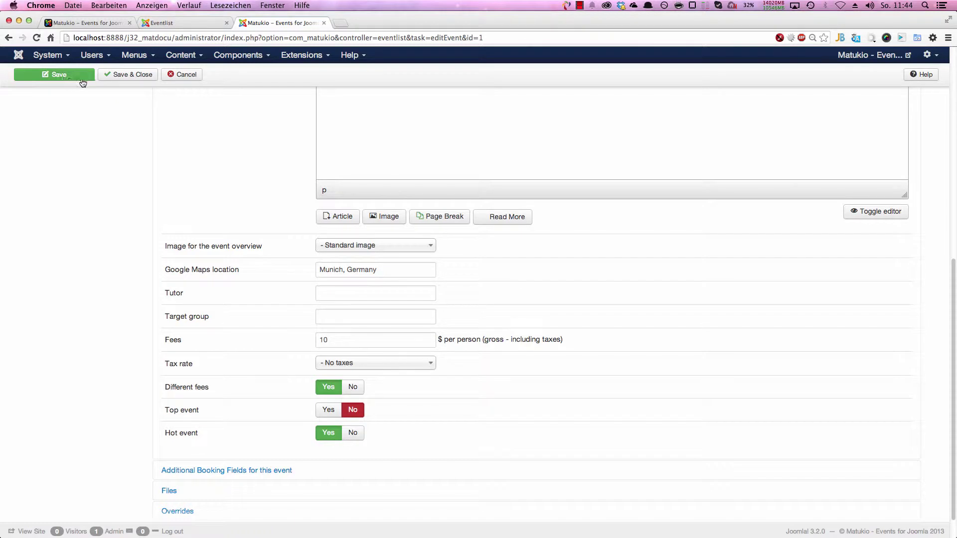
left_click(126, 73)
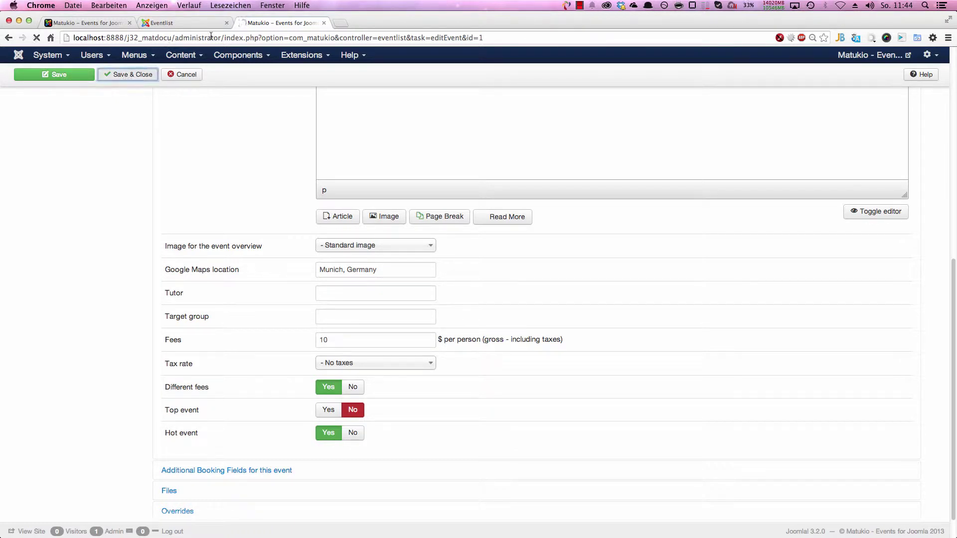
Step: Start booking the Matukio presentation on the website with three ticket rows, including Children and Including lunch
left_click(202, 23)
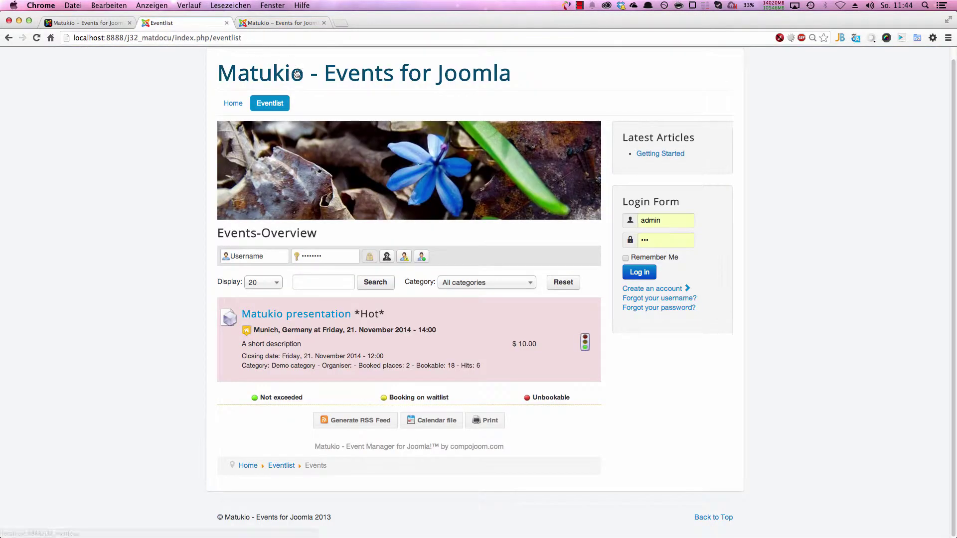
left_click(325, 317)
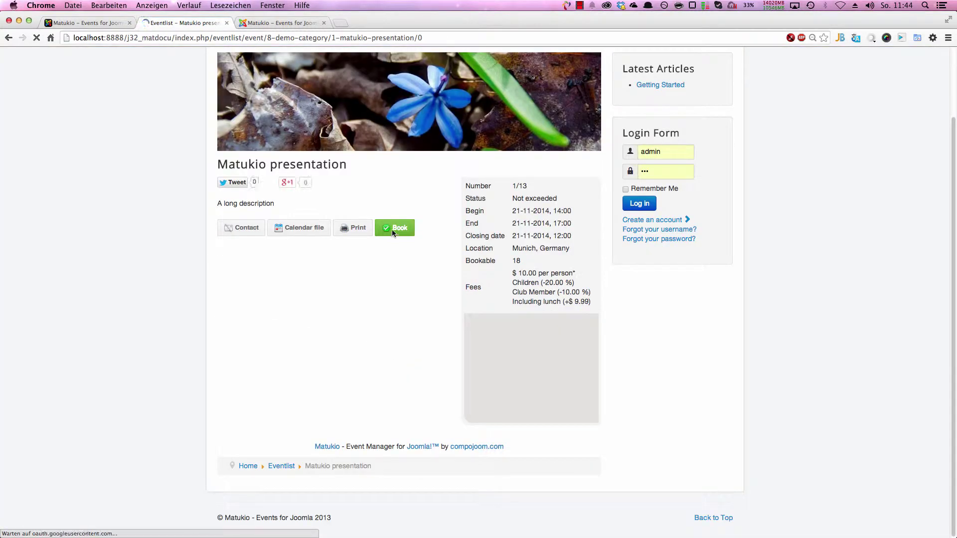
left_click(394, 230)
scroll(357, 338, "down", 10)
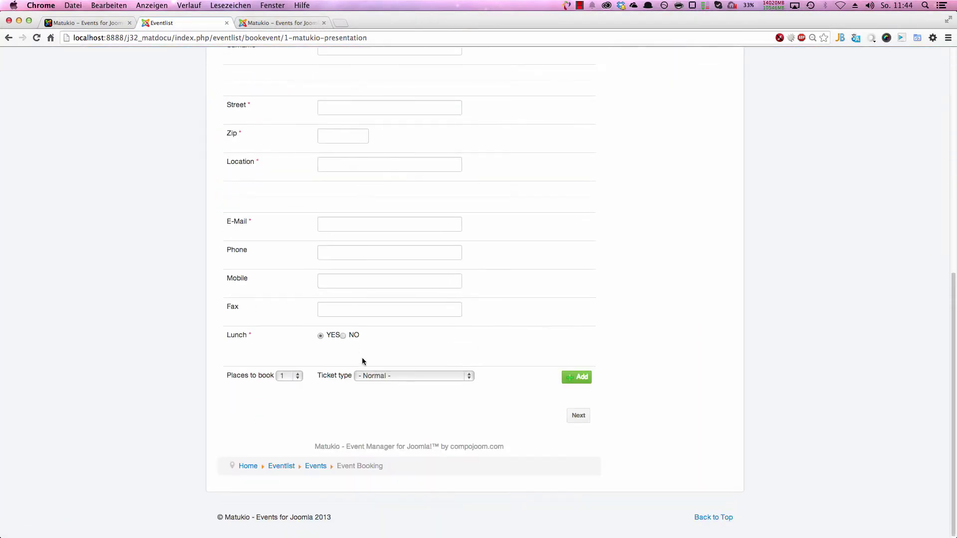
left_click(370, 378)
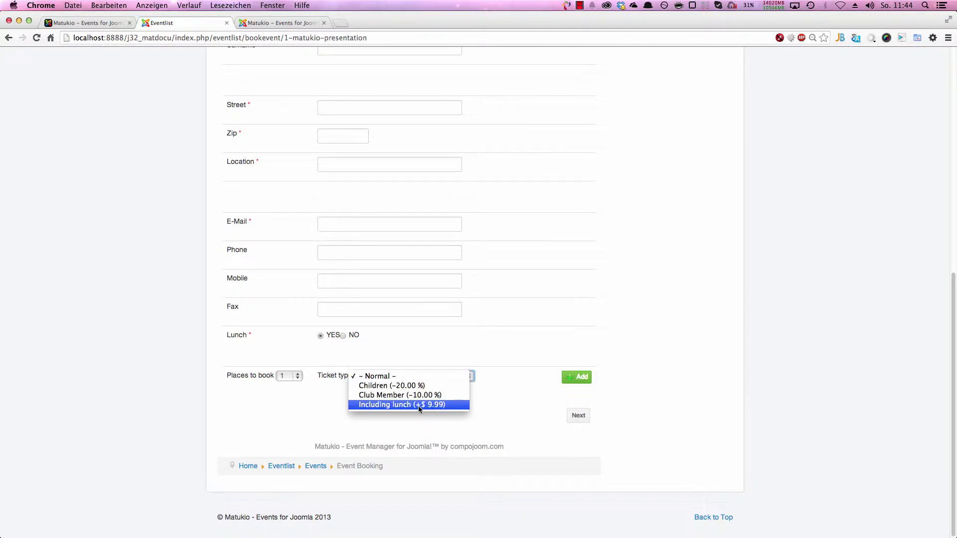
left_click(375, 385)
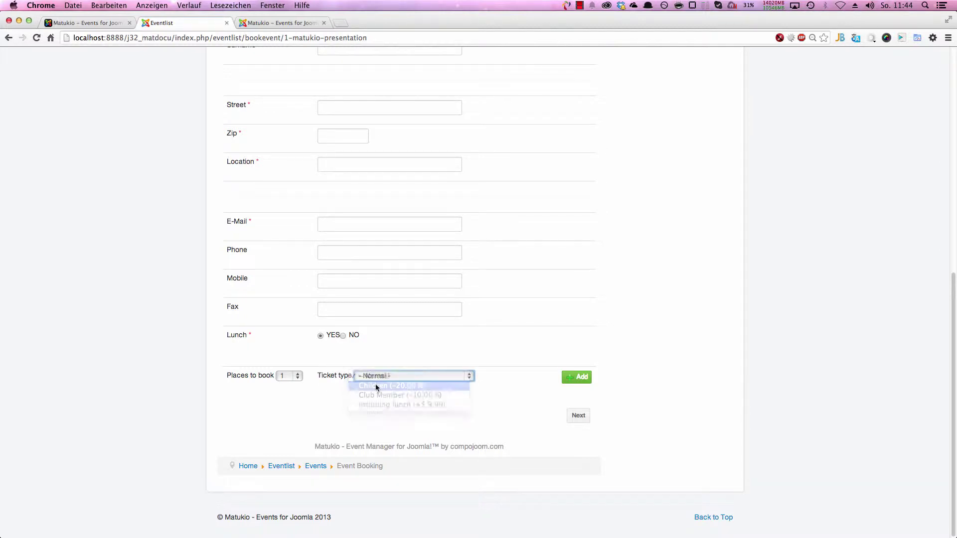
left_click(576, 377)
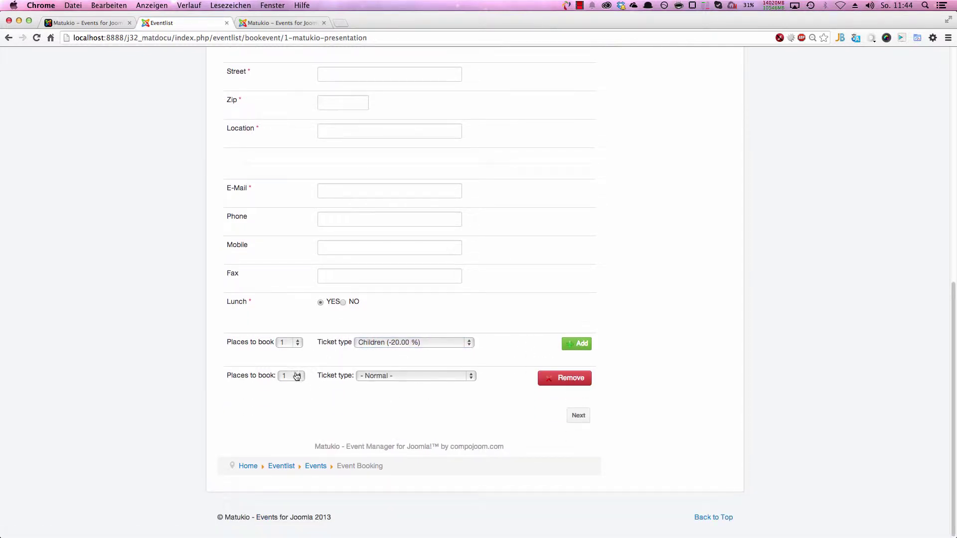
left_click(563, 348)
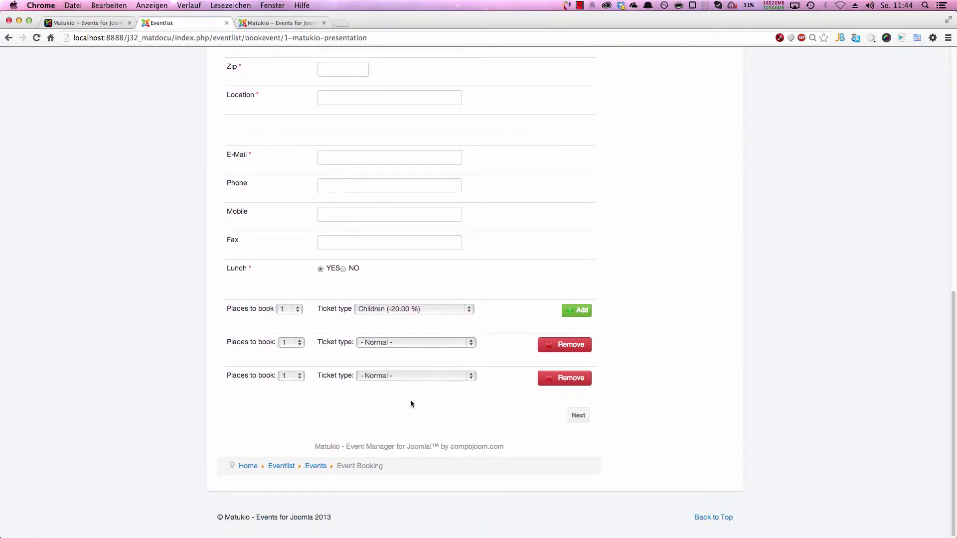
left_click(362, 375)
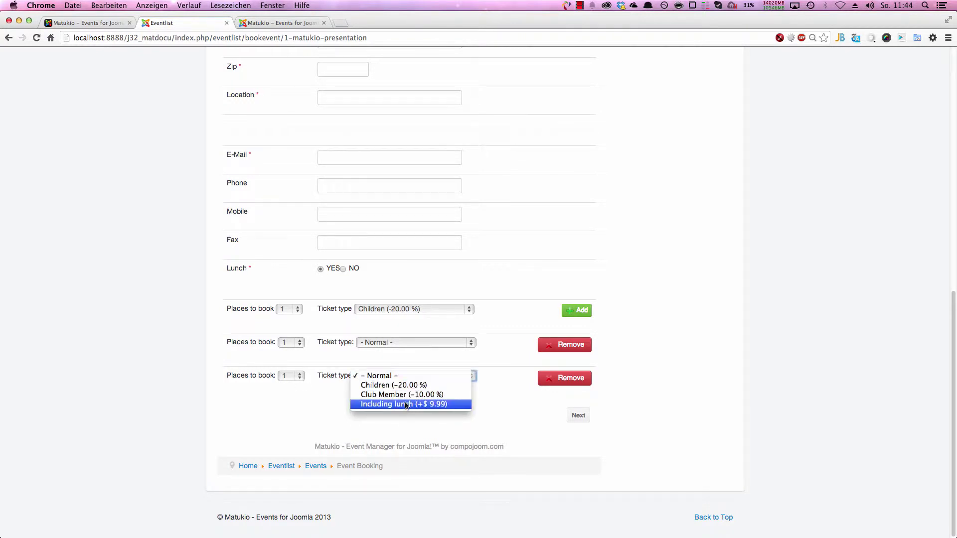
left_click(402, 408)
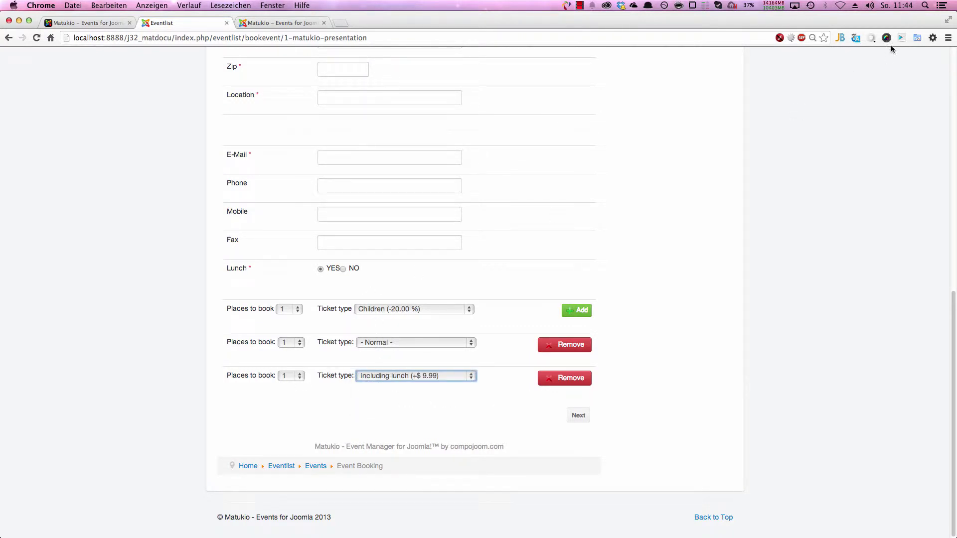
scroll(739, 149, "up", 10)
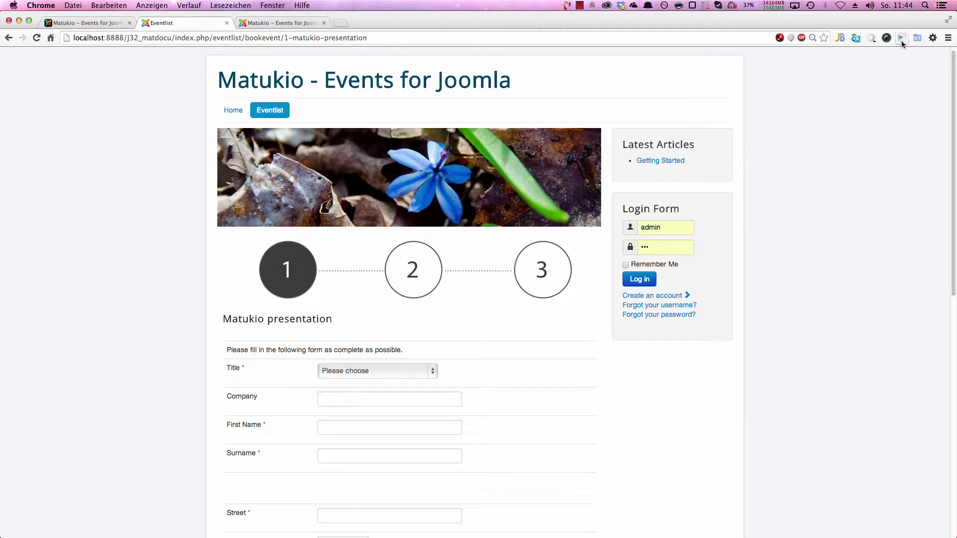
Step: Fill the booking form with sample data and set rows to Normal, Children, Including lunch, one place each
key("ctrl+shift+f")
scroll(726, 151, "down", 10)
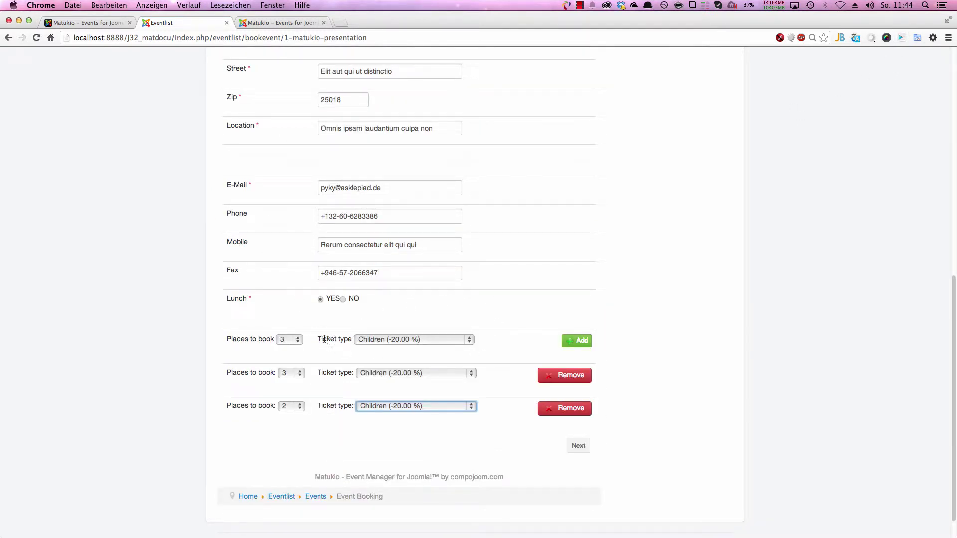
left_click(285, 409)
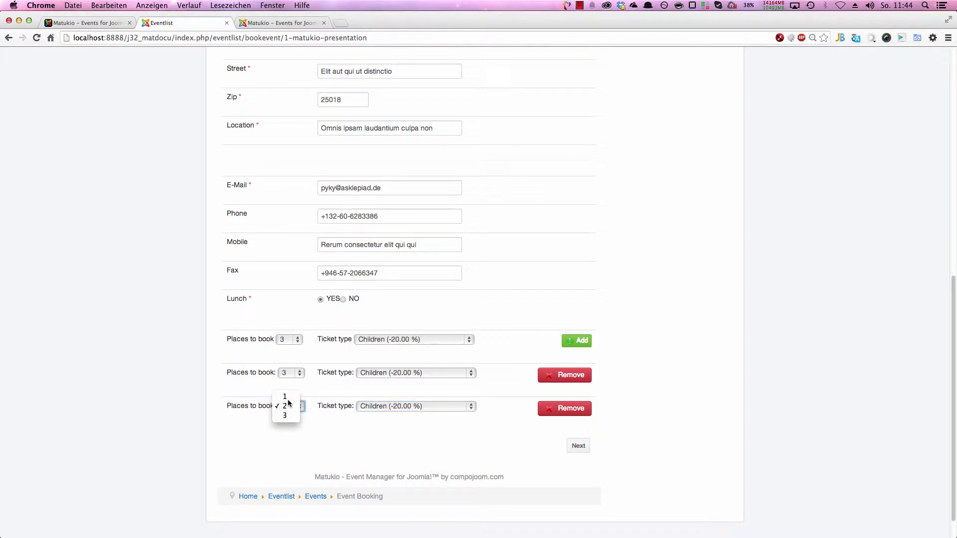
left_click(285, 397)
left_click(377, 407)
left_click(375, 343)
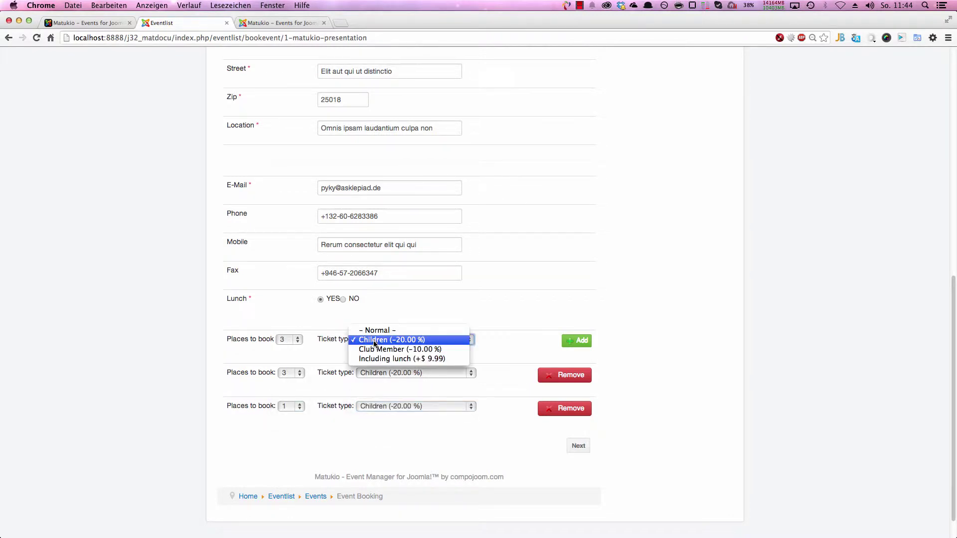
left_click(378, 330)
left_click(282, 340)
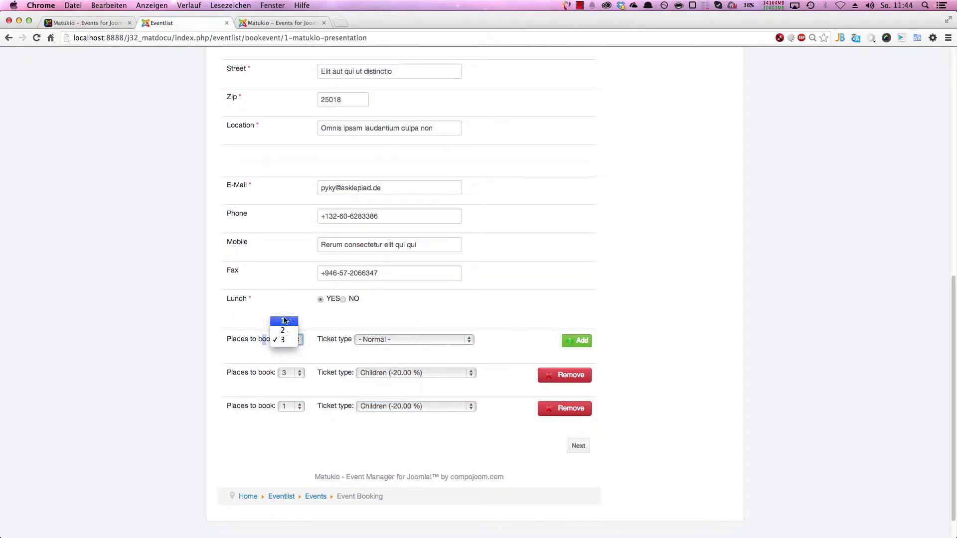
left_click(284, 320)
left_click(284, 354)
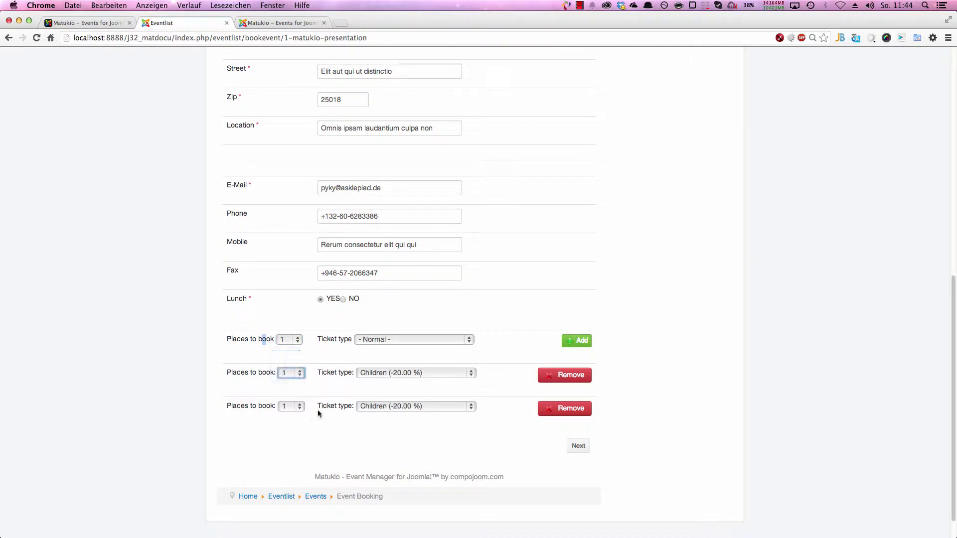
left_click(361, 407)
left_click(385, 425)
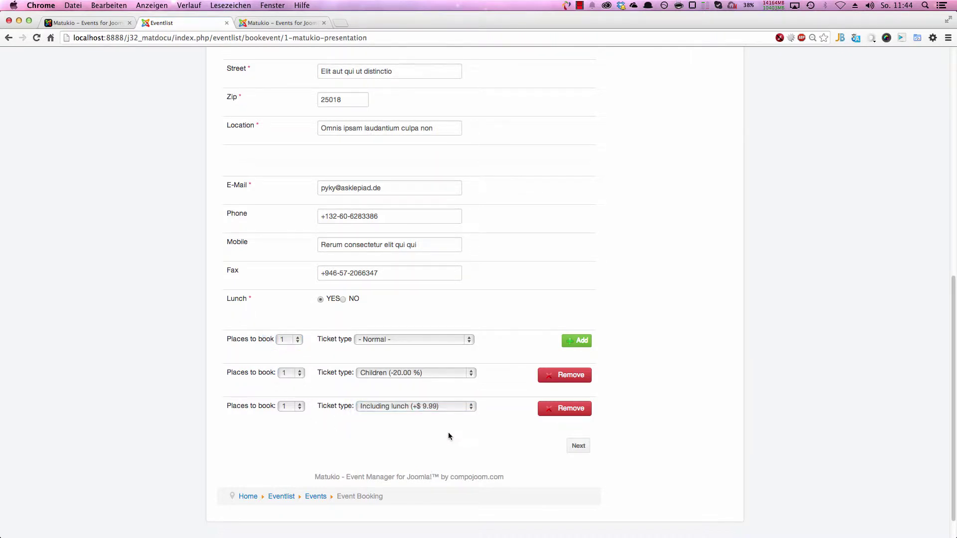
Step: Choose Cash as payment and check the summary: 3 places totalling $ 37.99
left_click(582, 448)
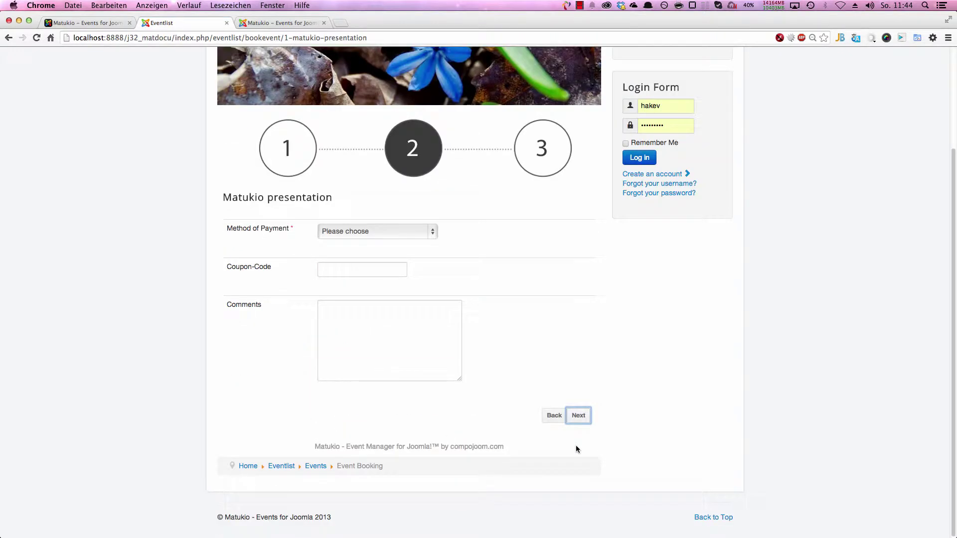
left_click(393, 232)
left_click(395, 248)
left_click(578, 415)
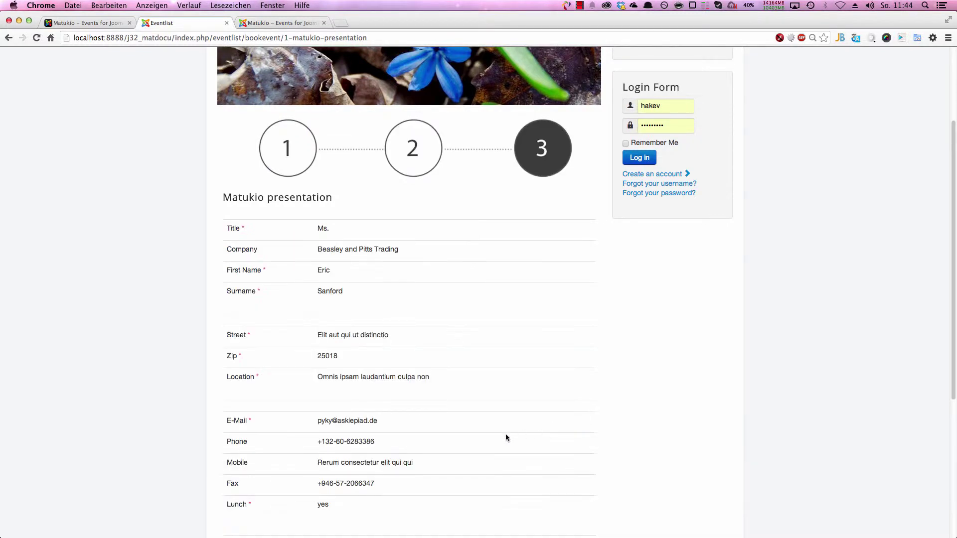
scroll(468, 426, "down", 3)
left_click_drag(319, 490, 321, 493)
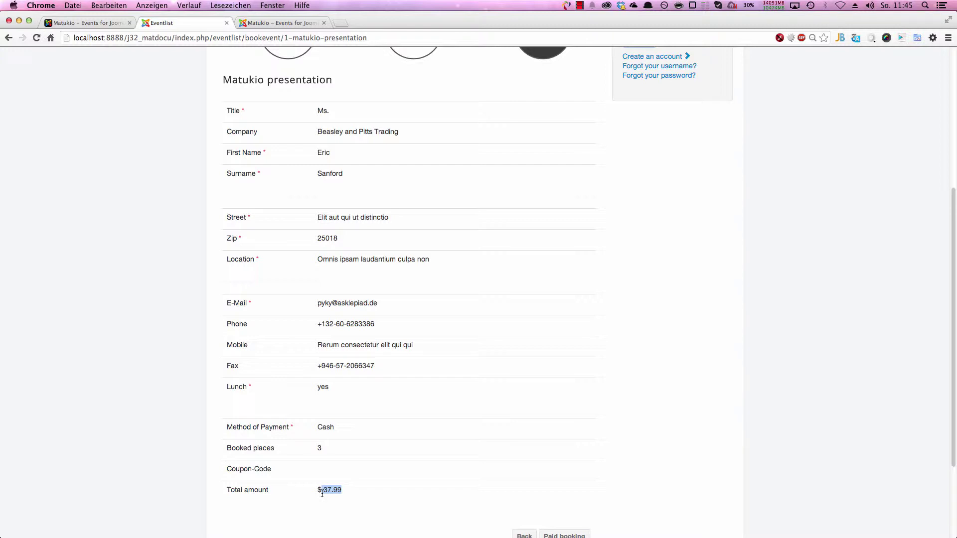
scroll(321, 474, "down", 3)
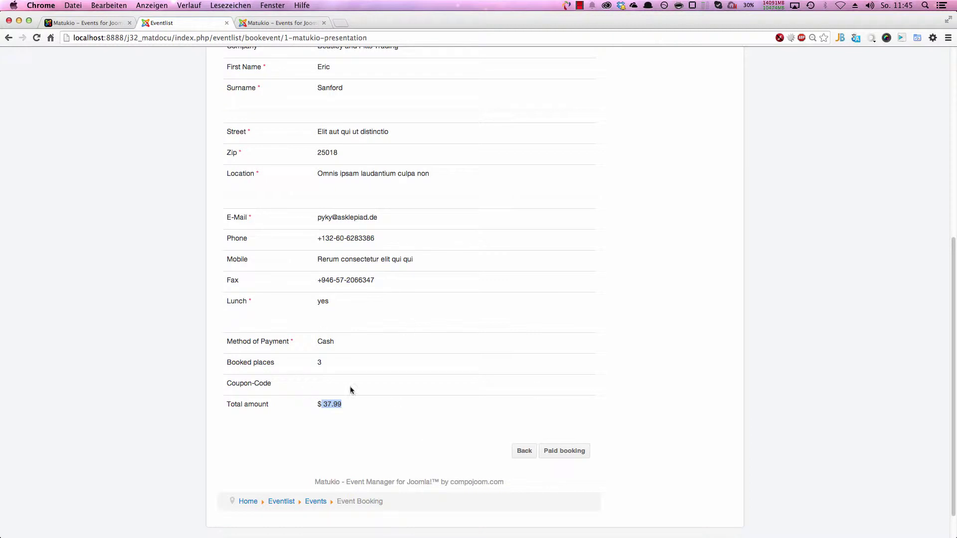
double_click(318, 361)
Step: Submit the paid booking, allowing the outgoing mail connection, and return to the admin tab
left_click(559, 453)
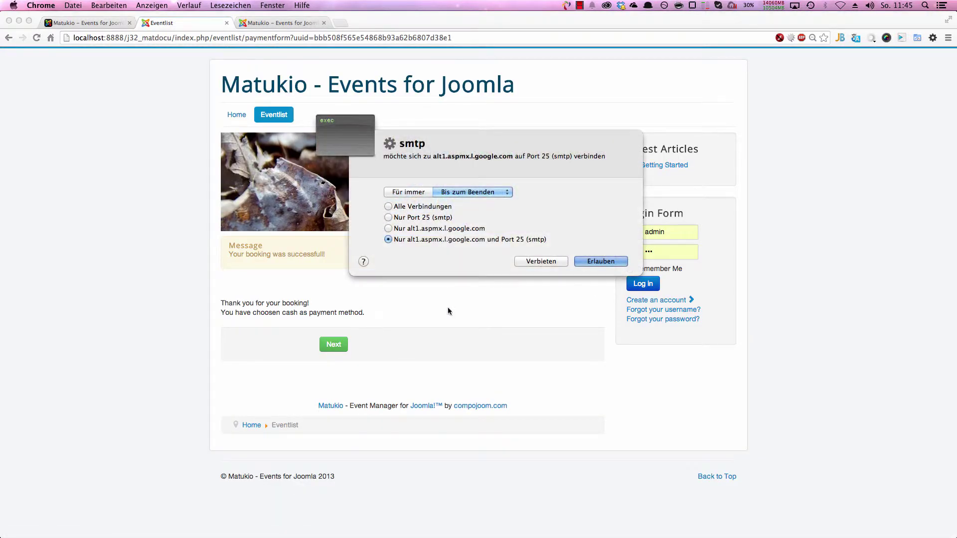
left_click(607, 264)
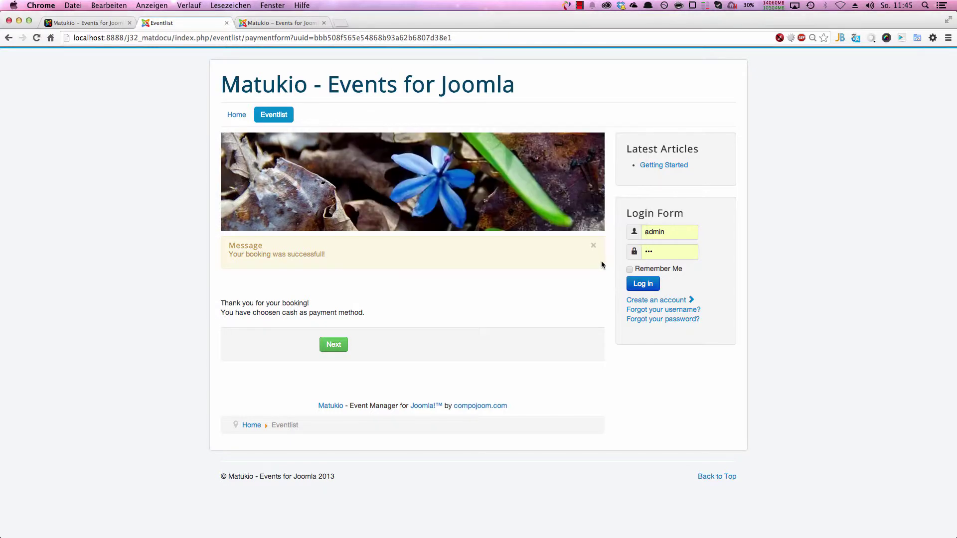
left_click(334, 344)
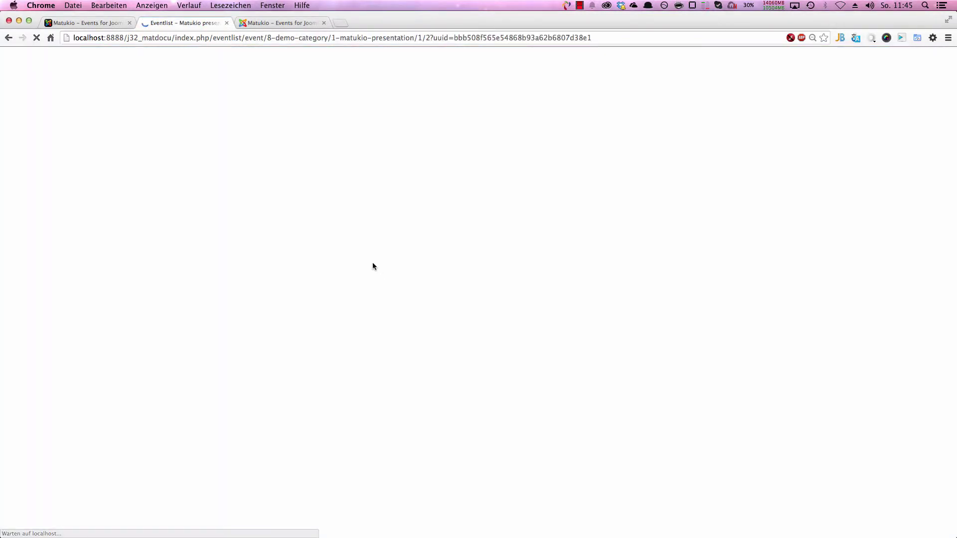
left_click(269, 23)
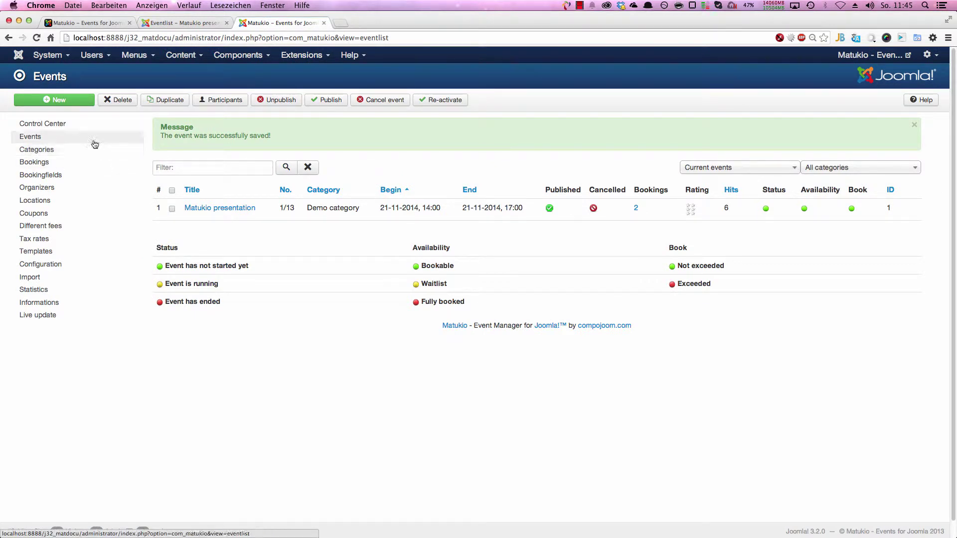
Step: Open the newest booking, check its net total, remove the Including lunch row, then cancel without saving
left_click(70, 163)
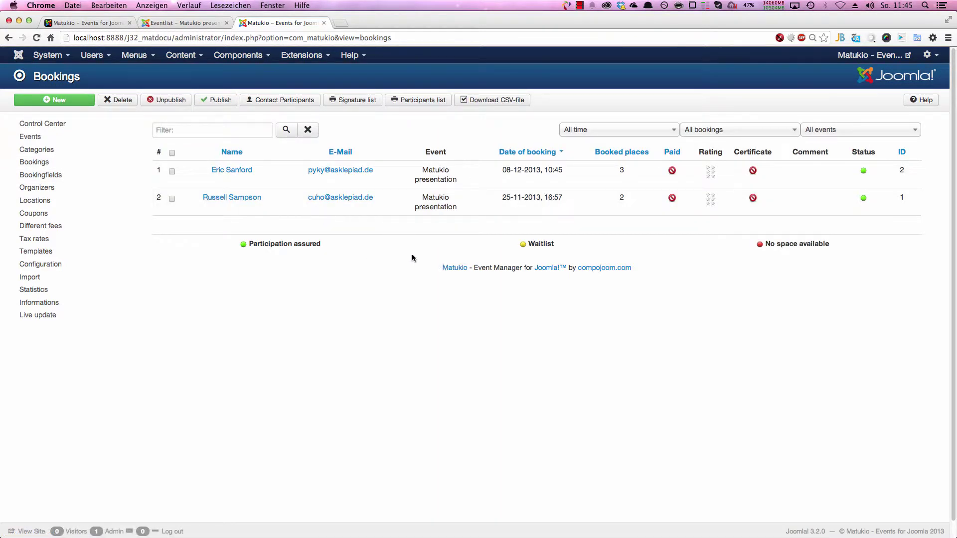
left_click(233, 169)
scroll(411, 289, "down", 3)
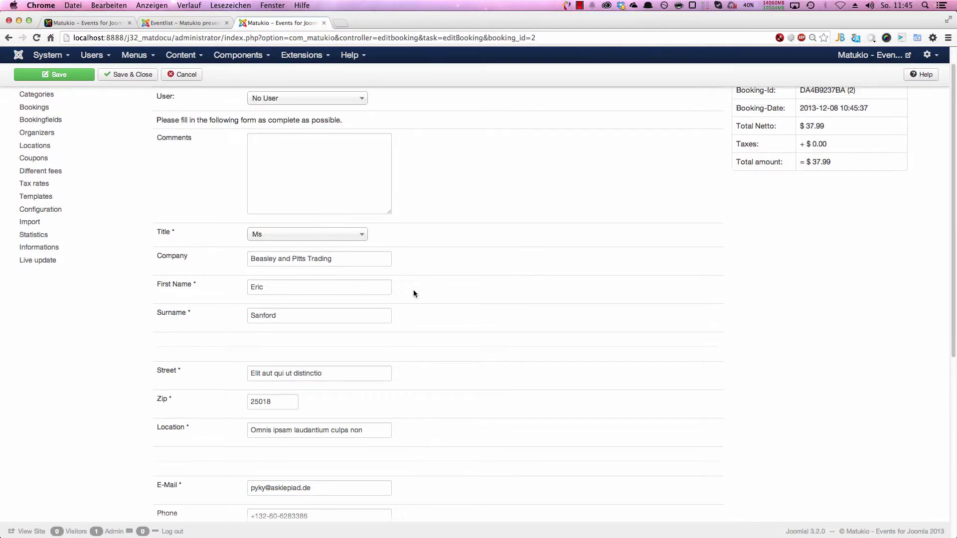
scroll(902, 209, "up", 3)
left_click_drag(798, 181, 819, 181)
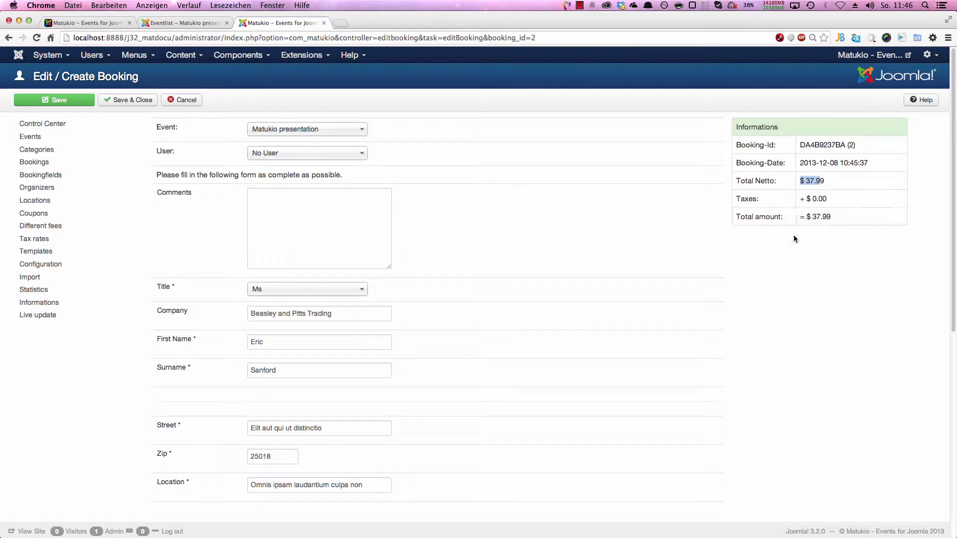
scroll(795, 238, "down", 10)
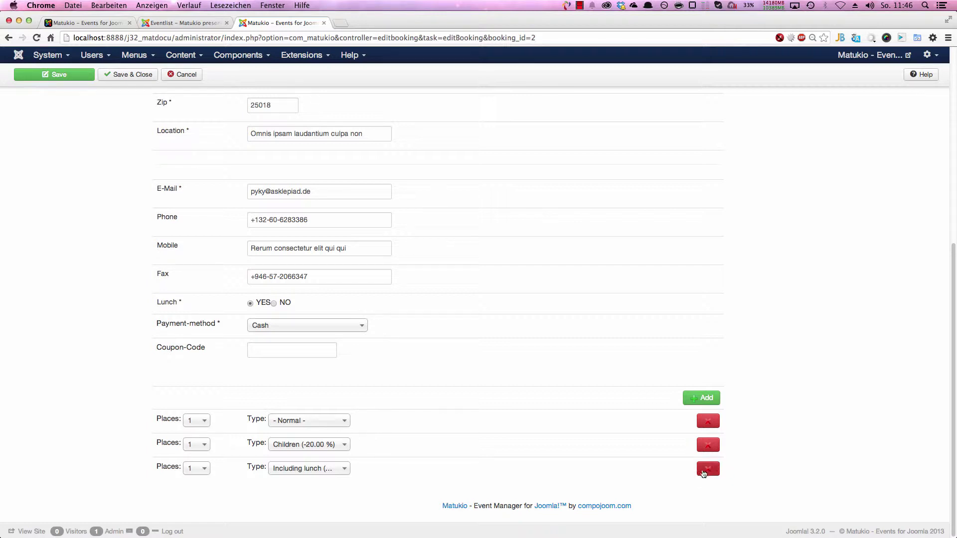
left_click(708, 469)
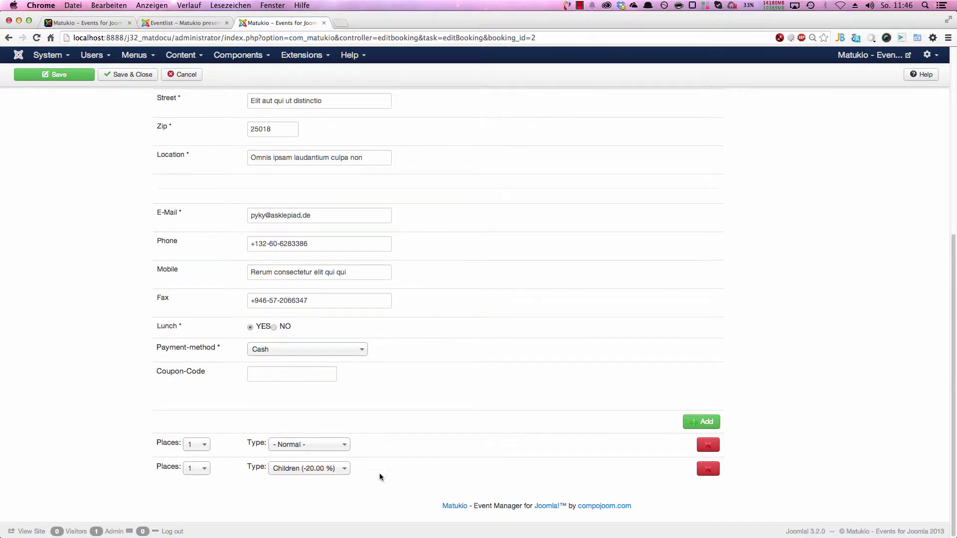
scroll(379, 473, "up", 10)
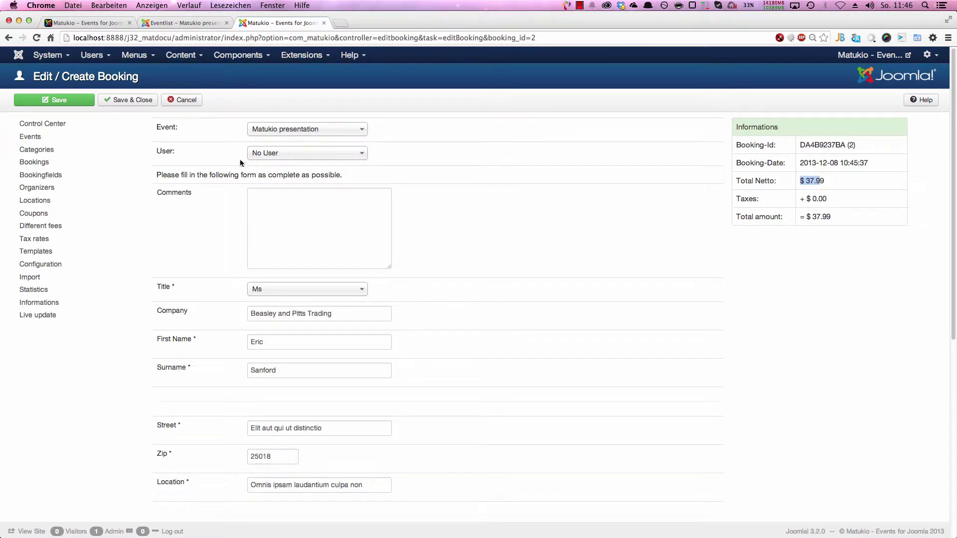
left_click(196, 101)
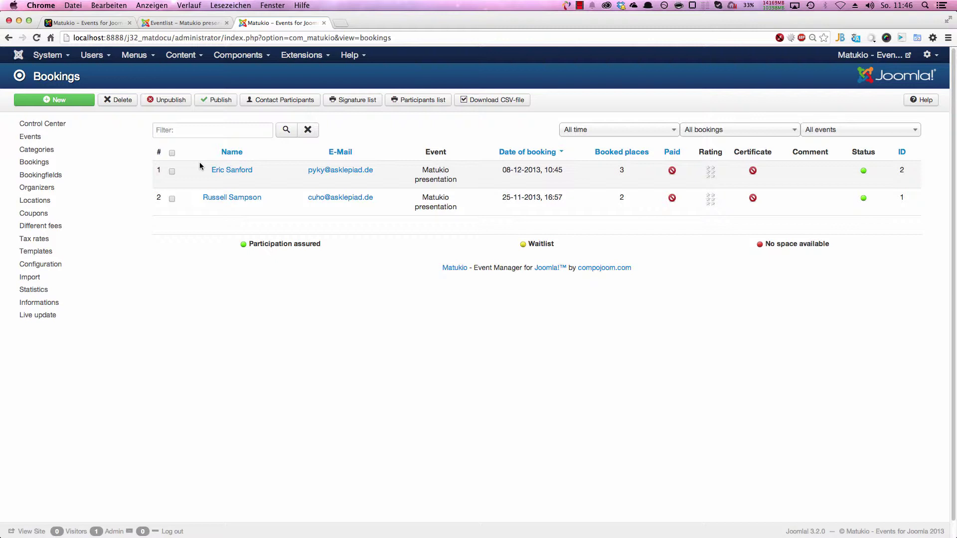
Step: Duplicate the Matukio presentation event in Events and open the copy for editing
left_click(72, 143)
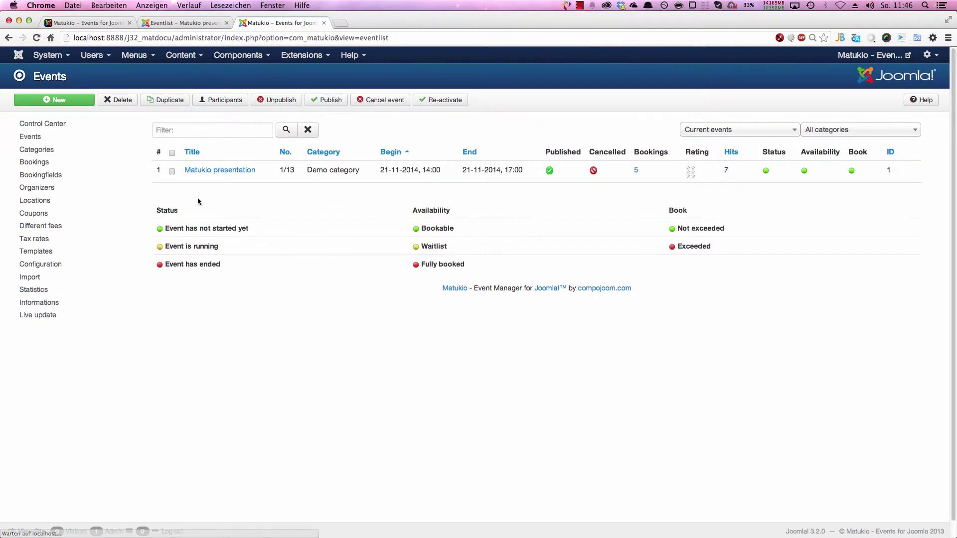
left_click(172, 171)
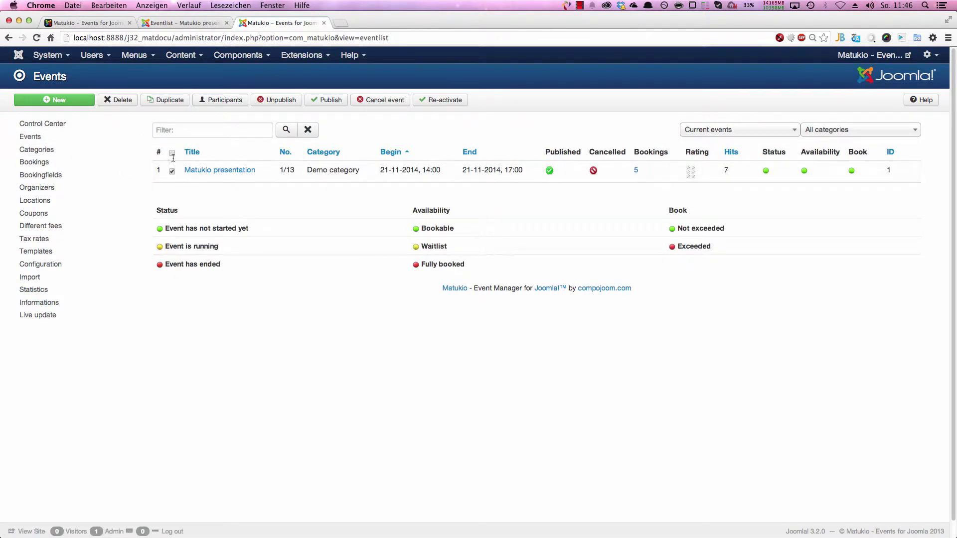
left_click(168, 99)
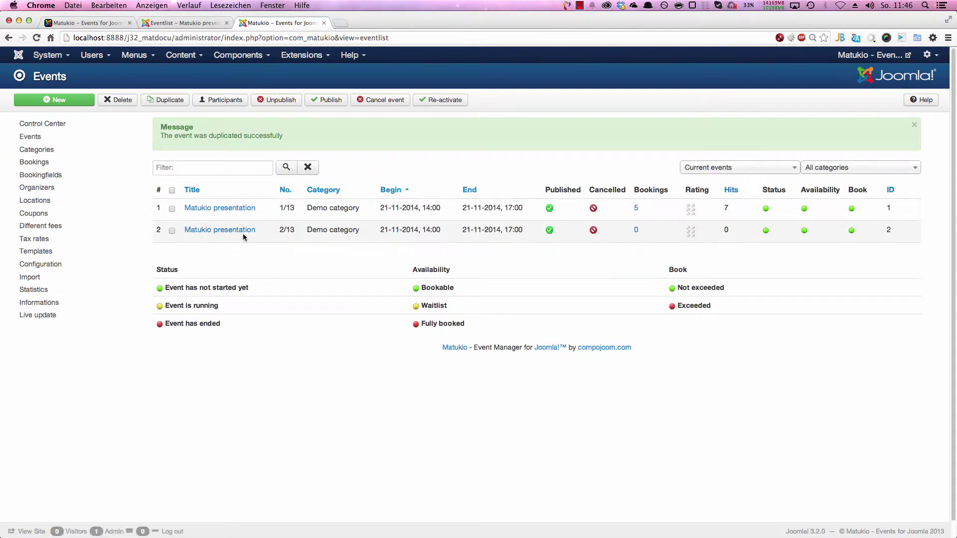
left_click(235, 231)
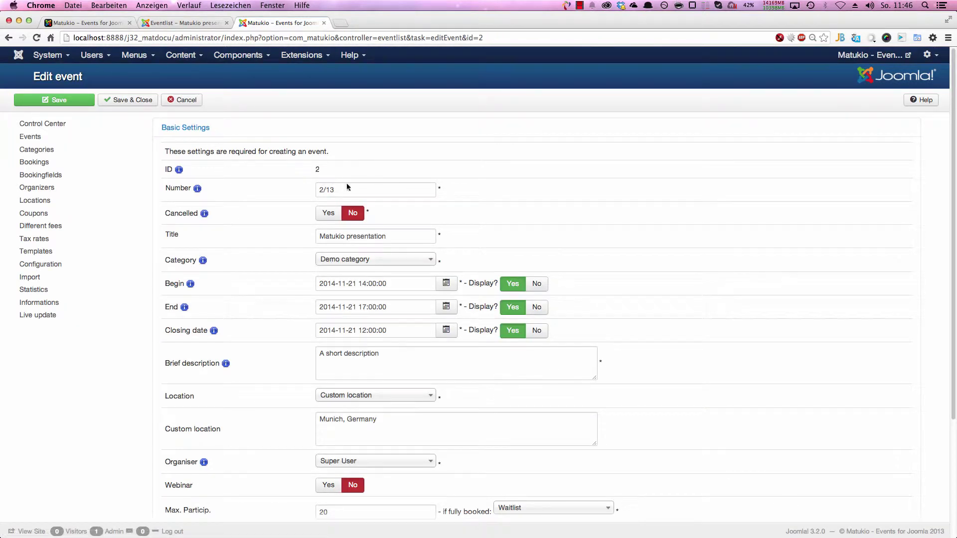
Step: Retitle the copy 'Event specific fees' and expand its Additional Settings
left_click(394, 235)
type("wi")
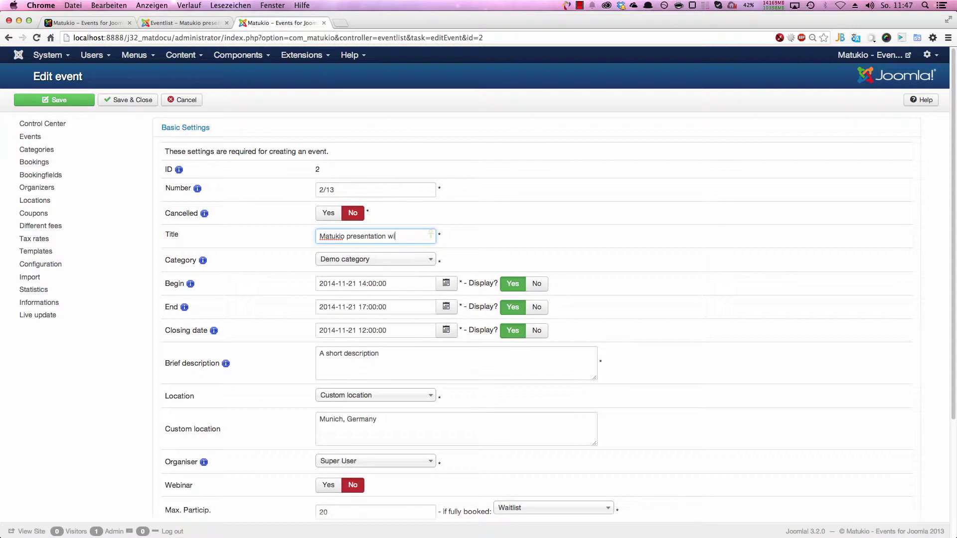
type("h")
key("BackSpace")
key("BackSpace")
key("BackSpace")
key("BackSpace")
key("BackSpace")
key("super+a")
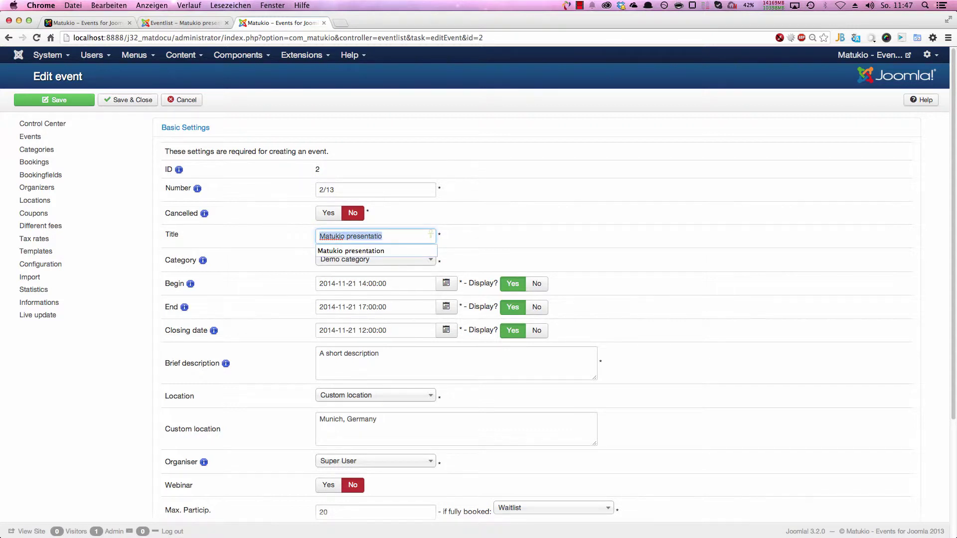
type("Event specific")
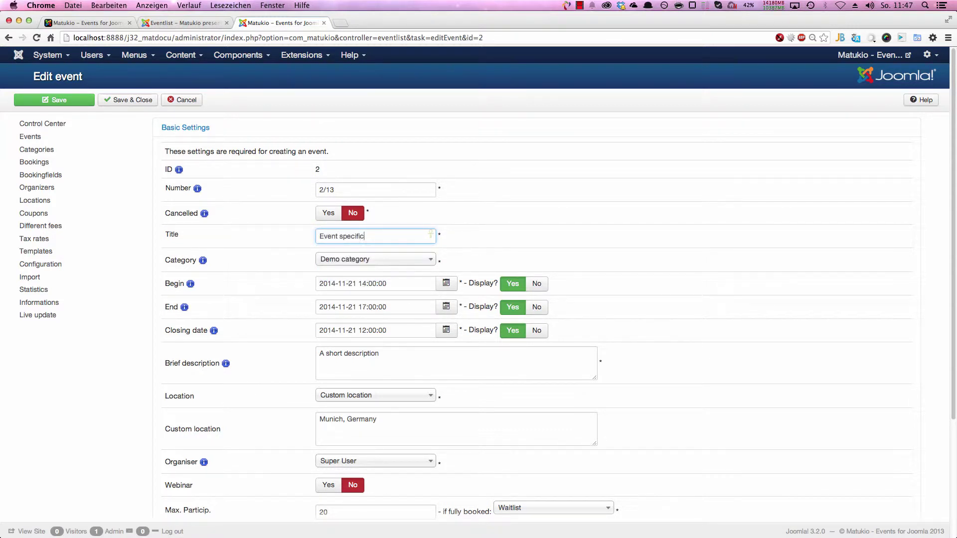
type(" fees")
scroll(423, 310, "down", 10)
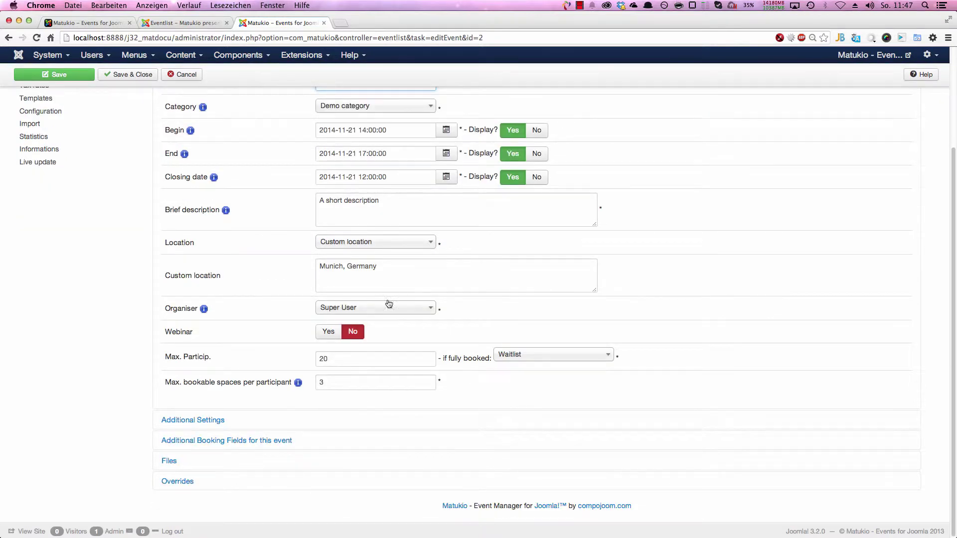
left_click(175, 420)
scroll(292, 400, "down", 6)
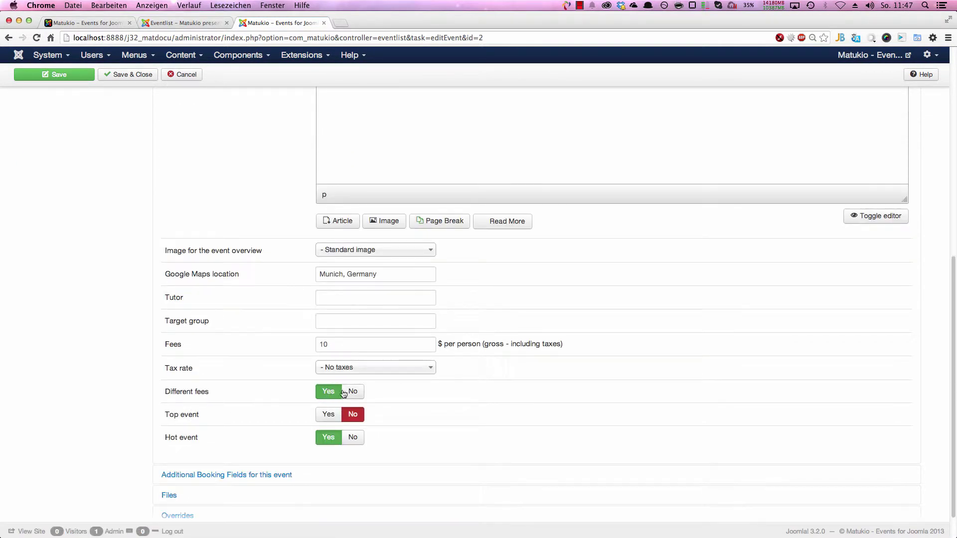
scroll(469, 419, "down", 1)
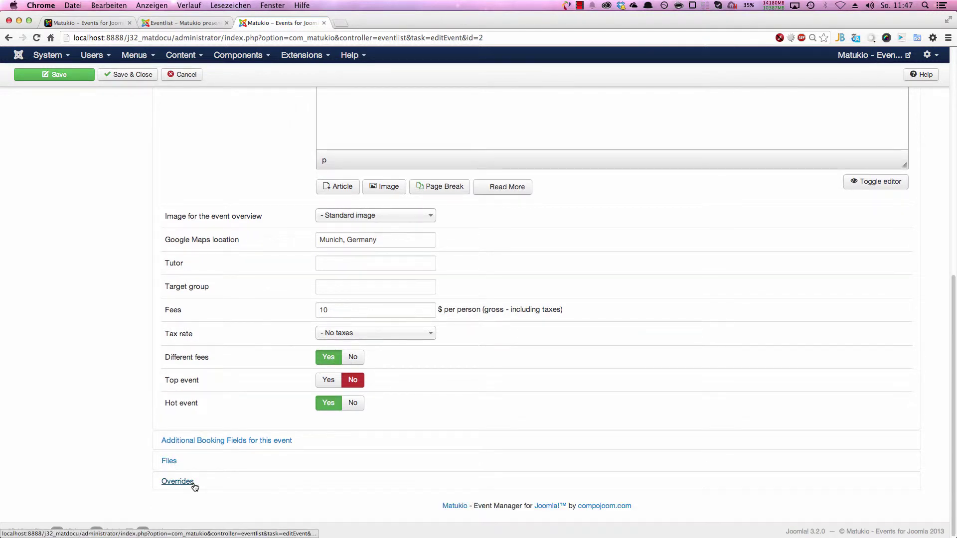
Step: Expand Overrides, find 'Custom different fees for this event', and select the first Fee title field
left_click(188, 481)
scroll(348, 294, "down", 7)
scroll(318, 298, "up", 8)
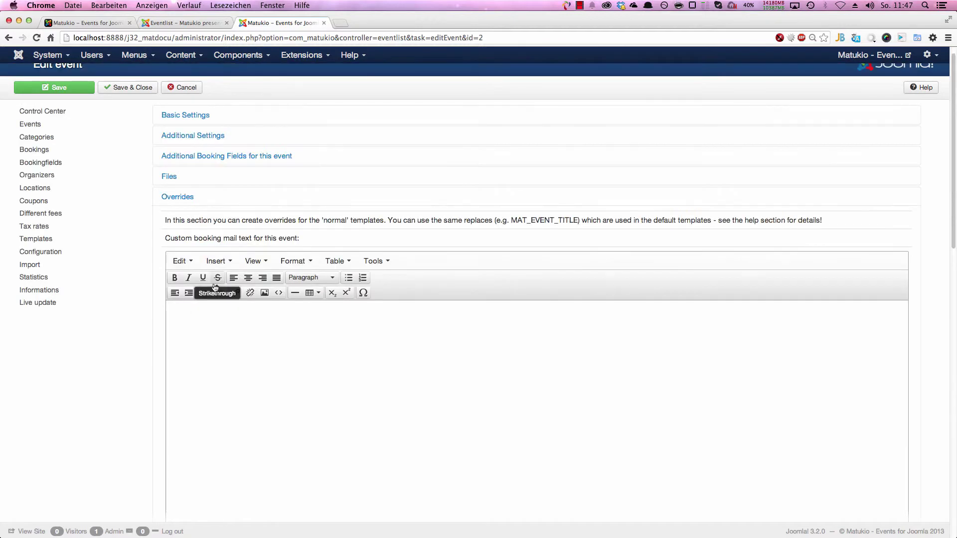
scroll(157, 315, "down", 10)
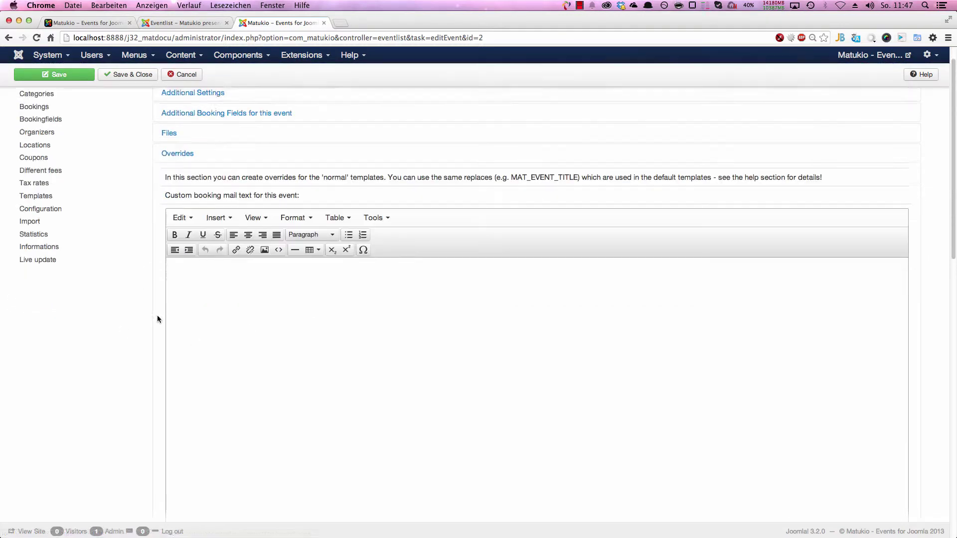
scroll(305, 398, "down", 5)
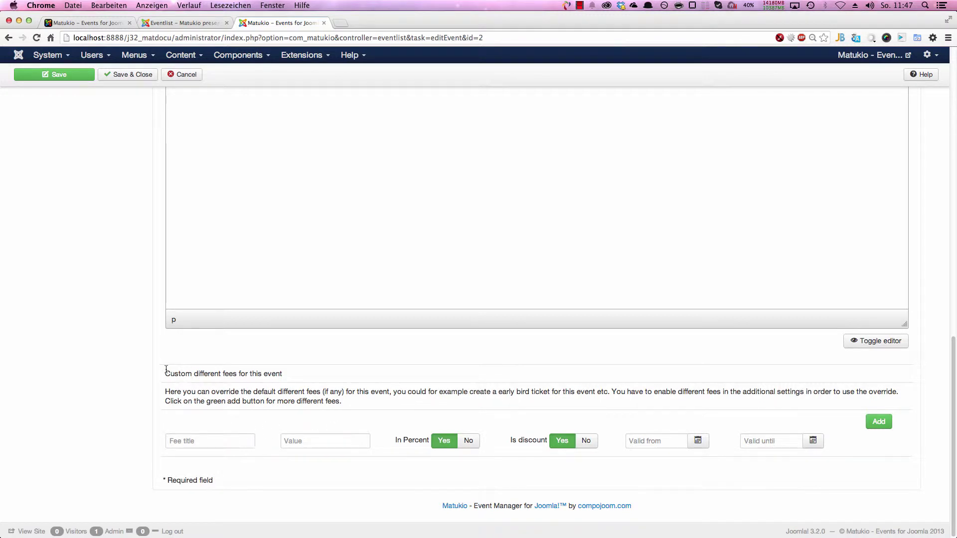
left_click_drag(165, 373, 302, 381)
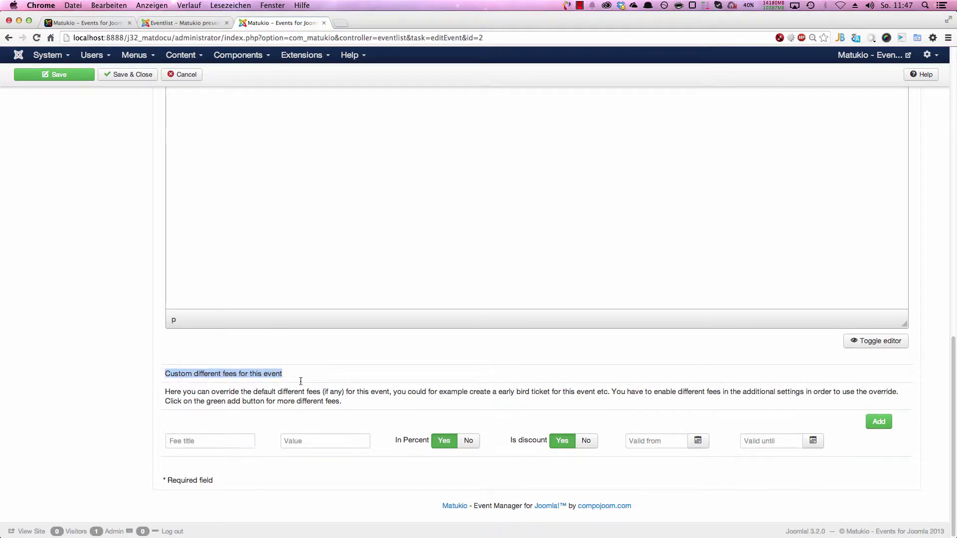
left_click(207, 440)
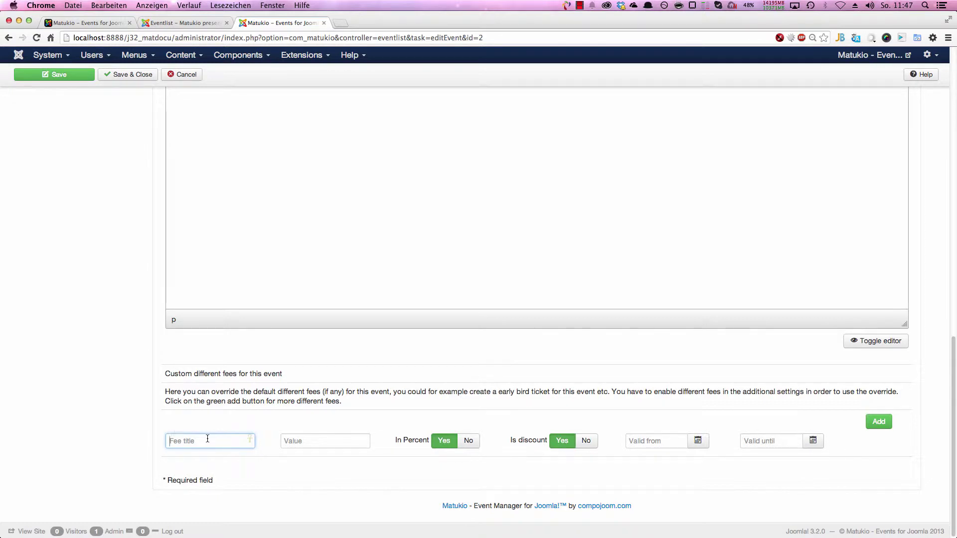
Step: Enter the Earlybird fee with value 20, valid 2013-12-01 to 2014-01-31
type("Ear")
key("Down")
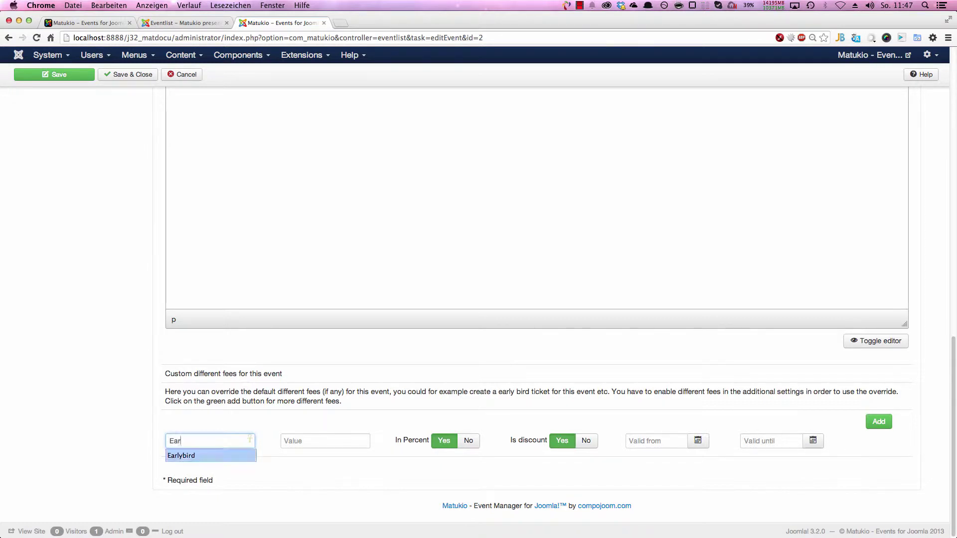
key("Return")
key("Tab")
type("20")
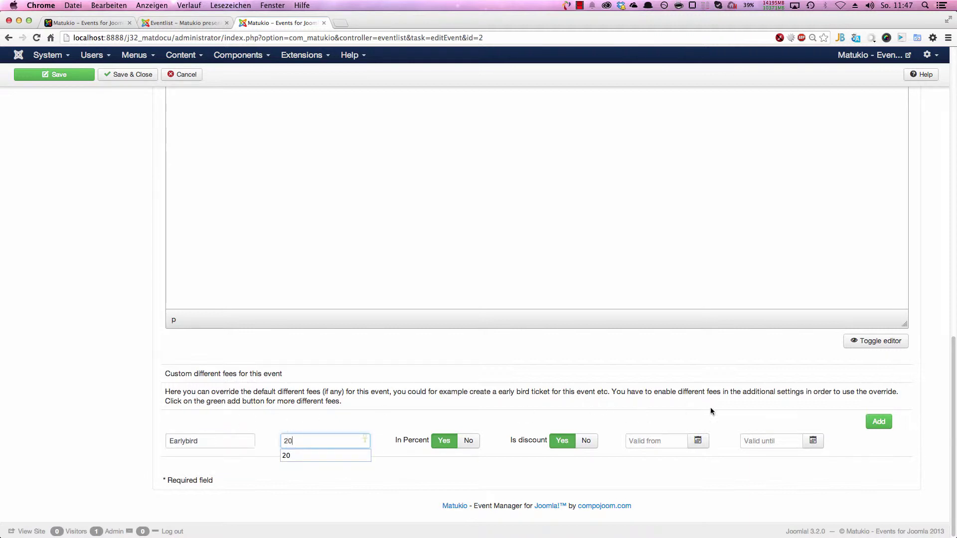
left_click(700, 441)
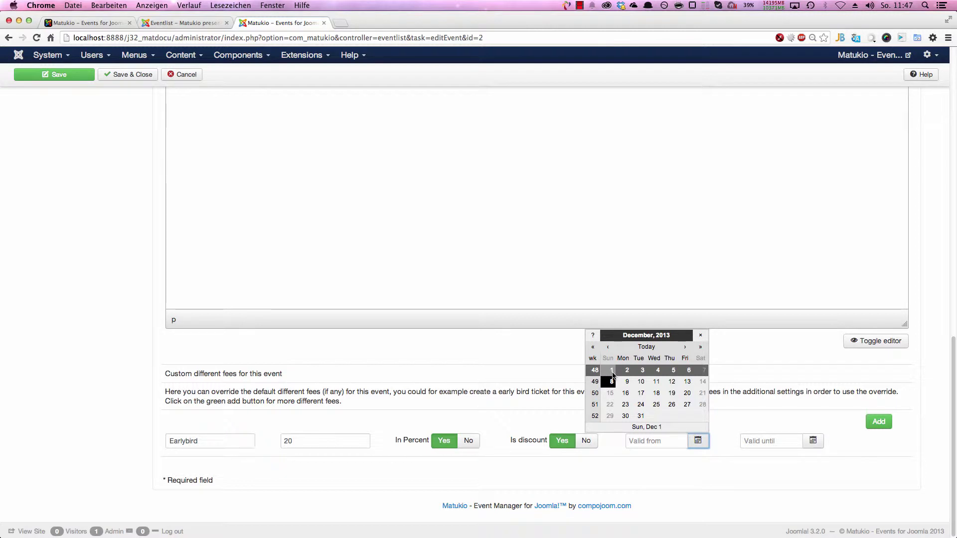
left_click(611, 372)
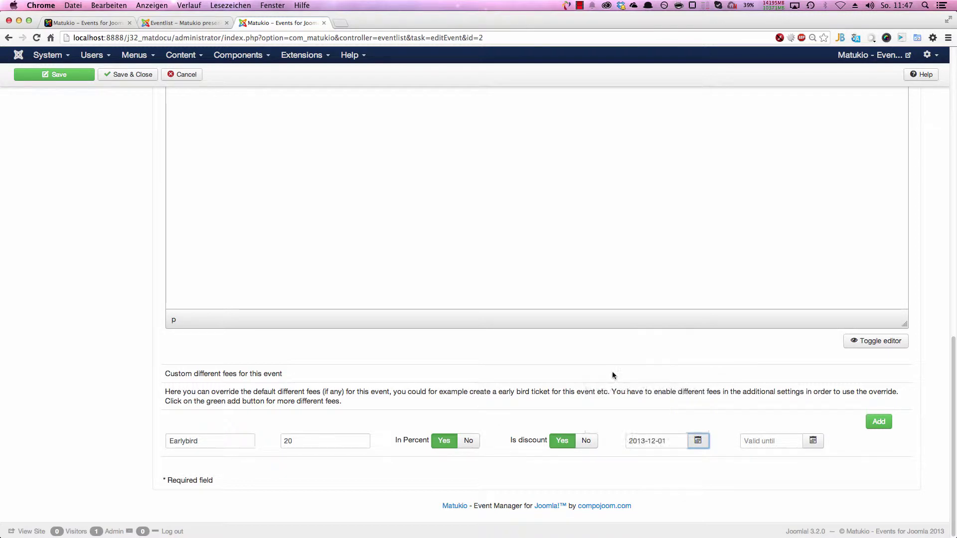
left_click(816, 445)
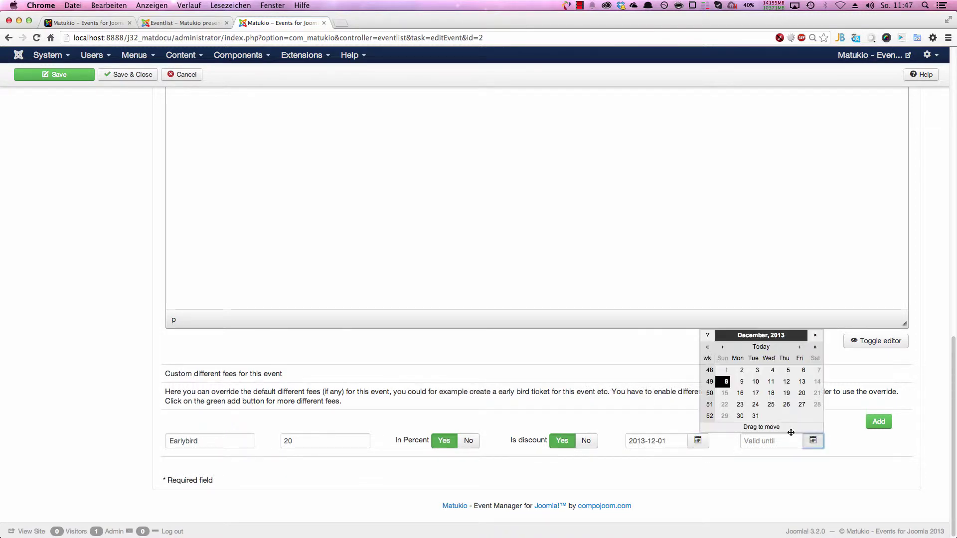
left_click(799, 347)
left_click(801, 417)
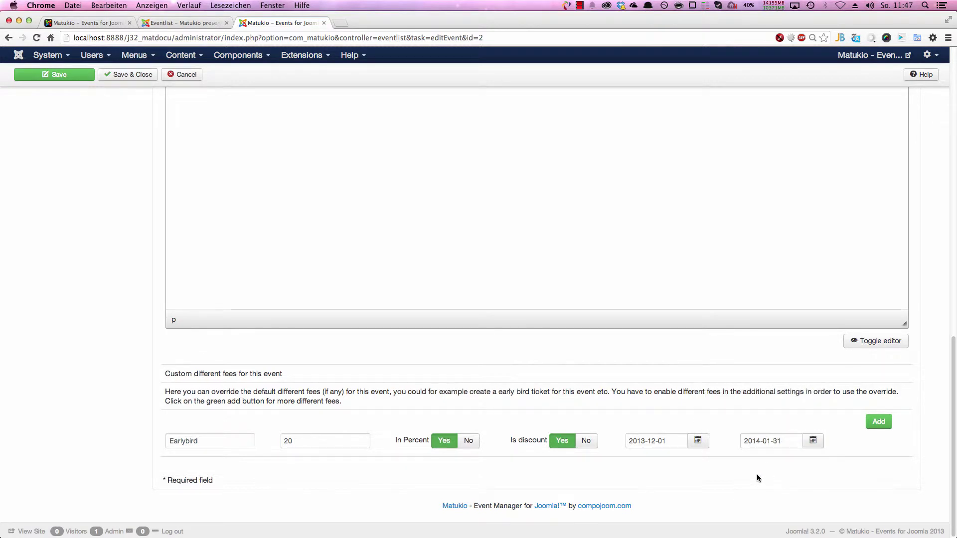
Step: Add a second fee row titled Club members with value 10
left_click(877, 421)
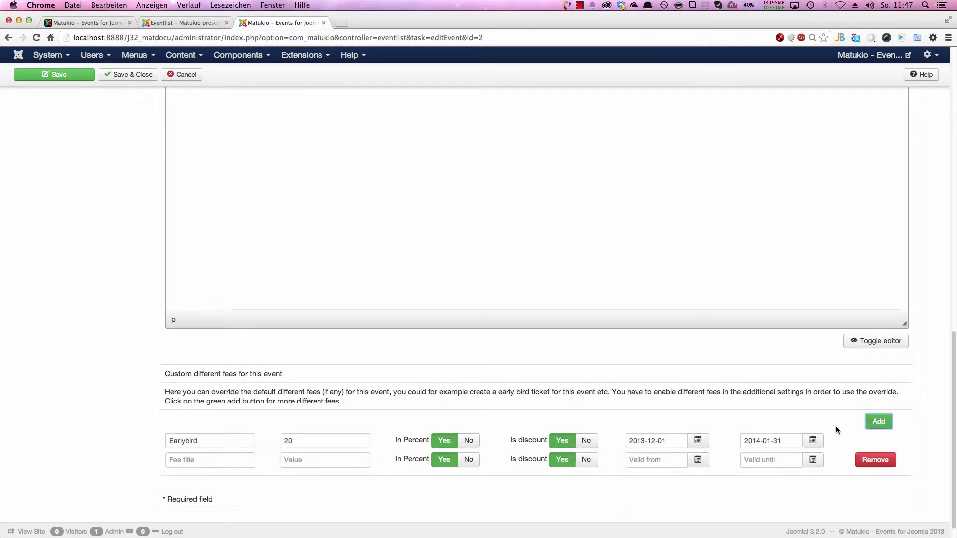
scroll(246, 482, "down", 1)
left_click(211, 446)
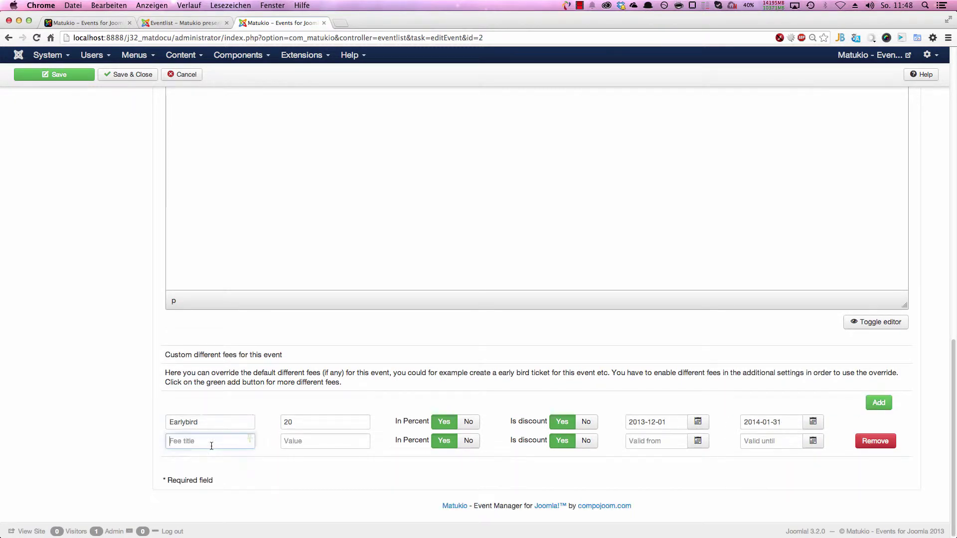
type("Club")
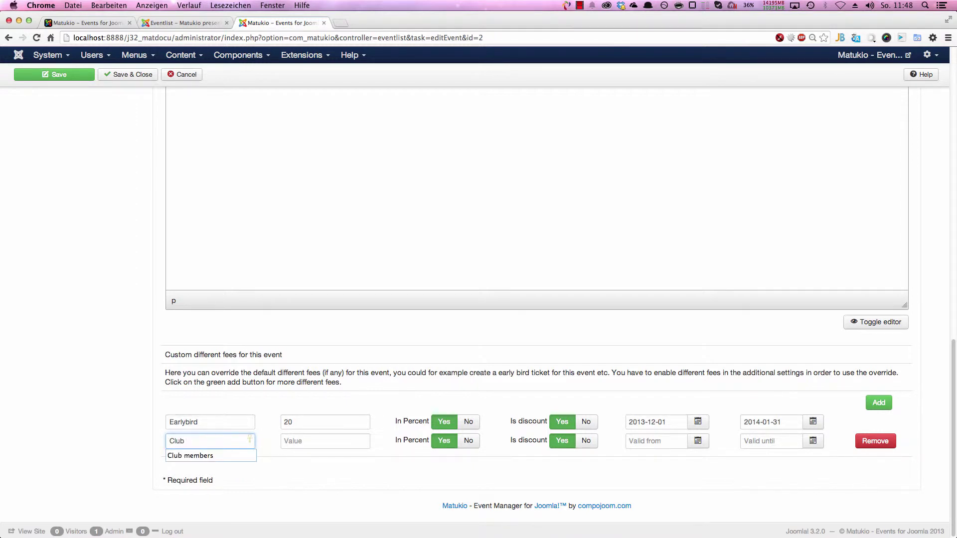
key("Down")
key("Return")
key("Tab")
type("10")
left_click(682, 440)
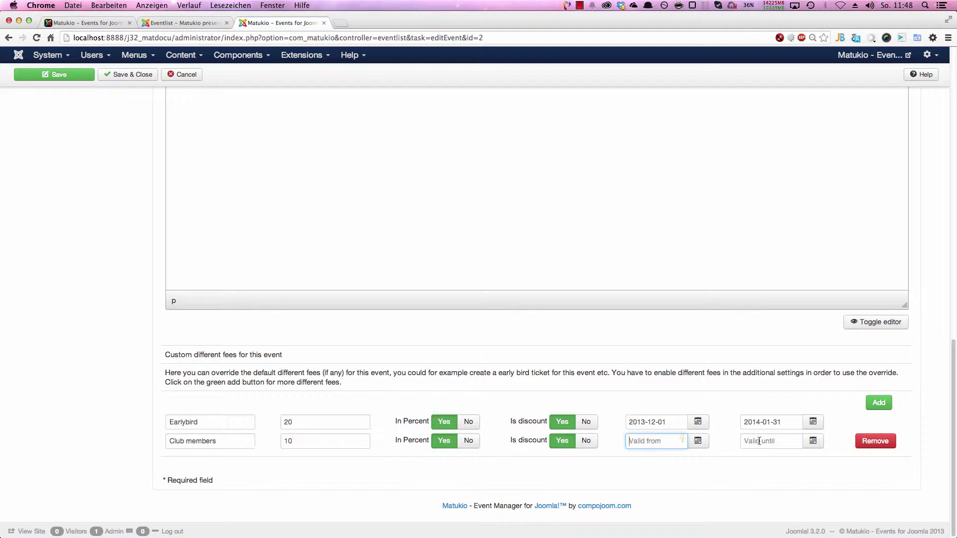
Step: Add a third fee 'Earlybird incl. lunch' of 0.99, with In Percent and Is discount set to No
left_click(878, 403)
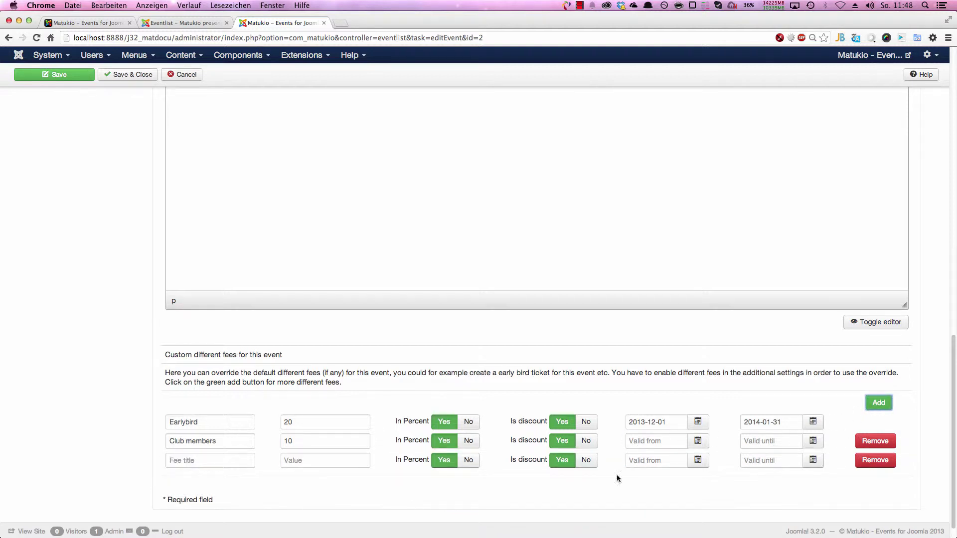
left_click(204, 462)
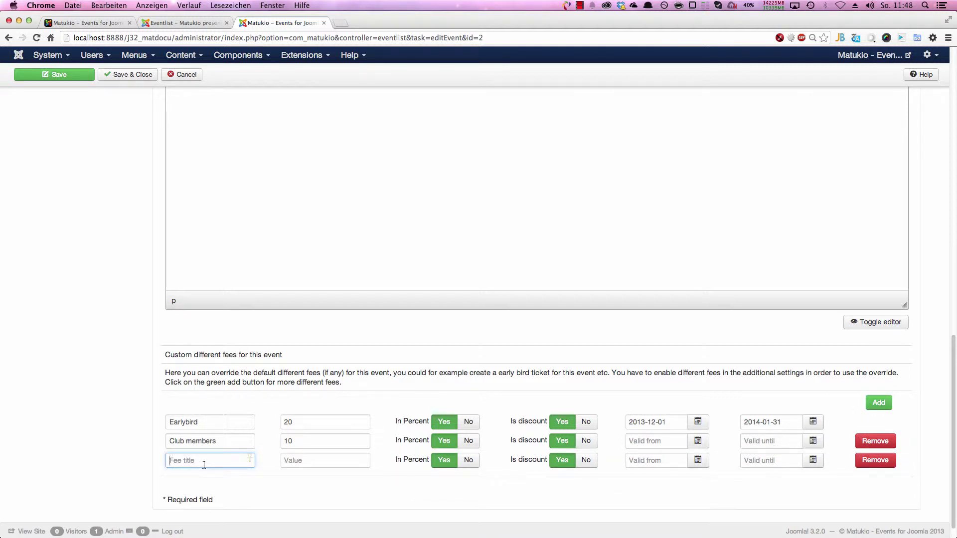
type("Earlybird incl. lunch")
key("Tab")
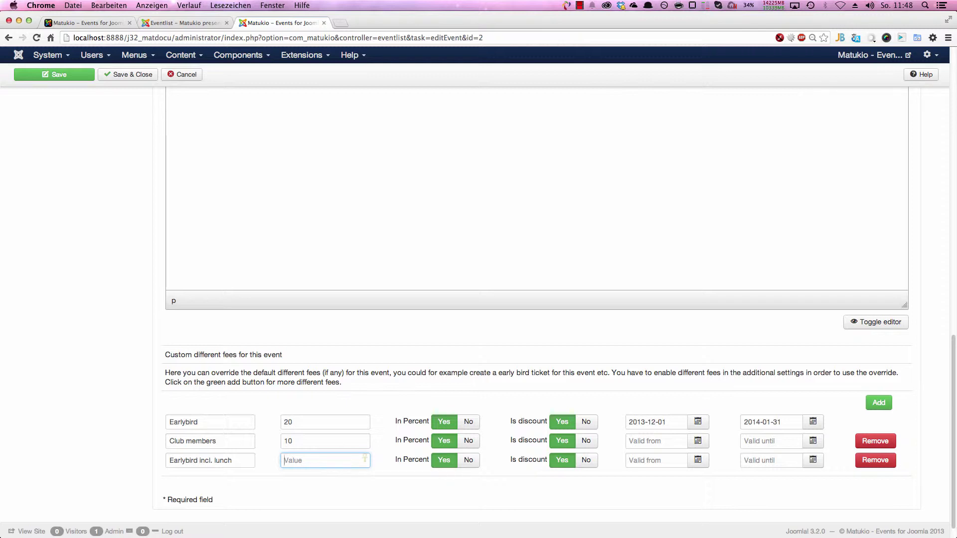
type("0.99")
left_click(464, 463)
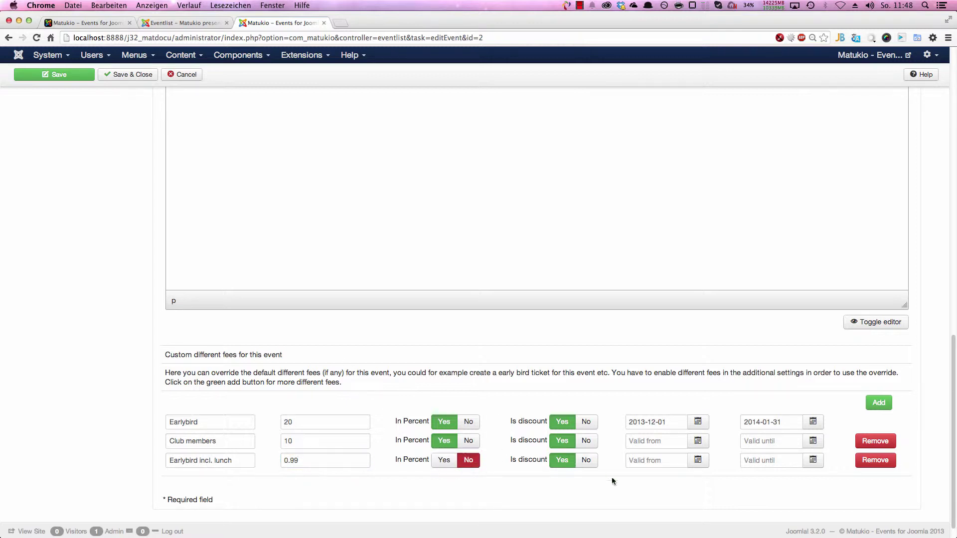
left_click(587, 464)
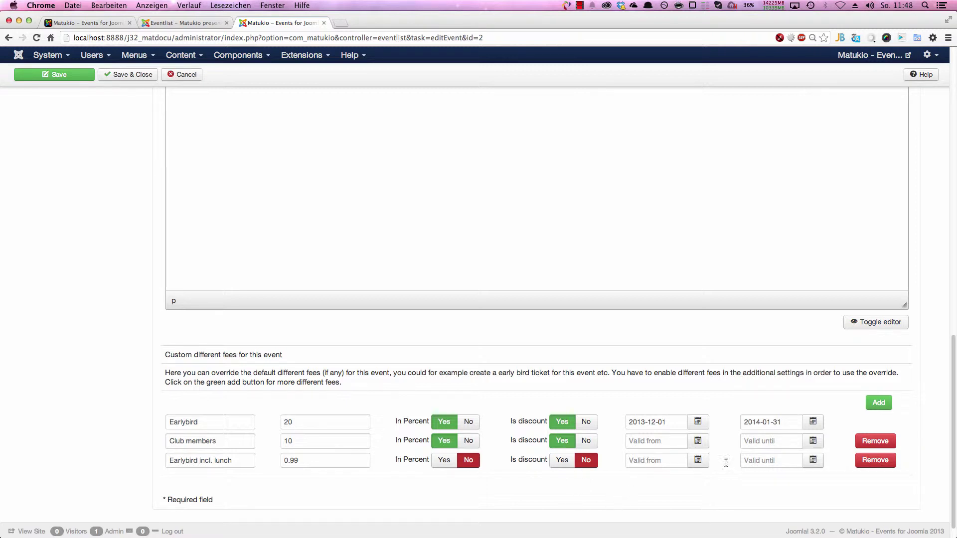
Step: Copy the Earlybird start and end dates into the third fee and save the event
left_click(680, 422)
key("super+a")
key("super+c")
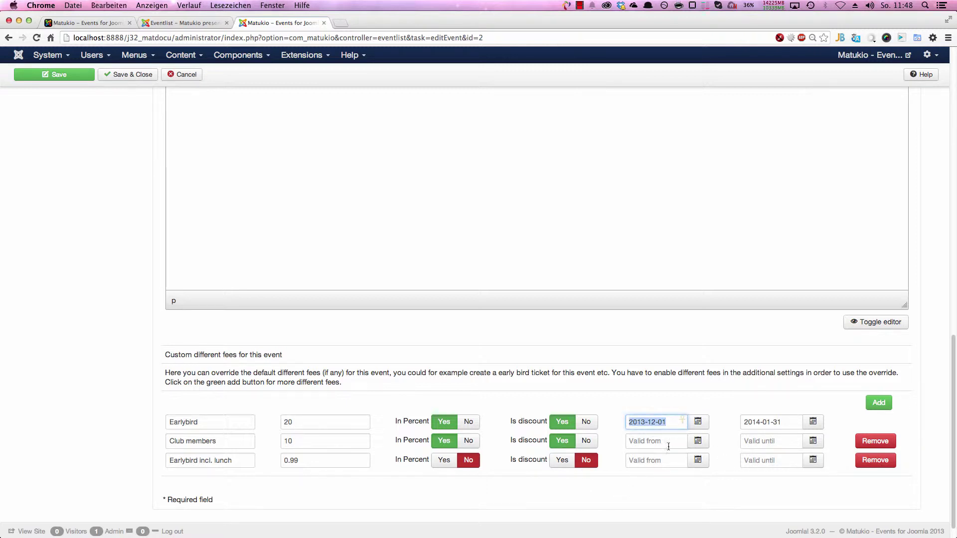
left_click(667, 460)
key("super+v")
left_click(787, 422)
key("super+a")
key("super+c")
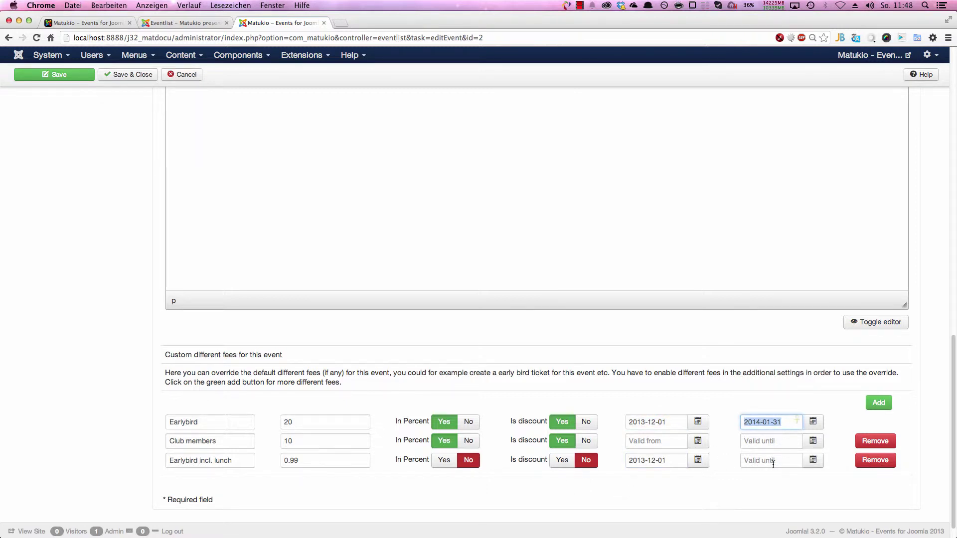
left_click(773, 459)
key("super+v")
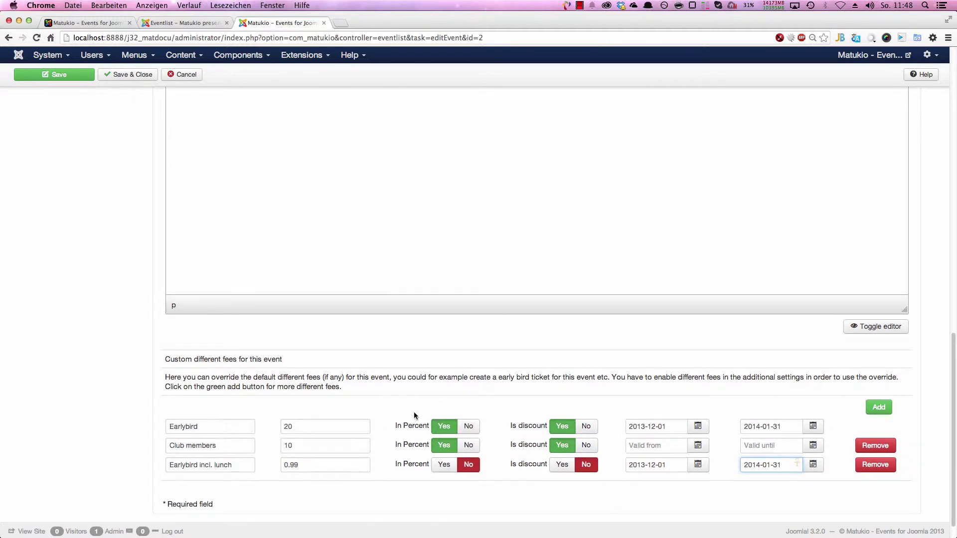
scroll(651, 515, "down", 2)
scroll(277, 352, "up", 15)
left_click(75, 99)
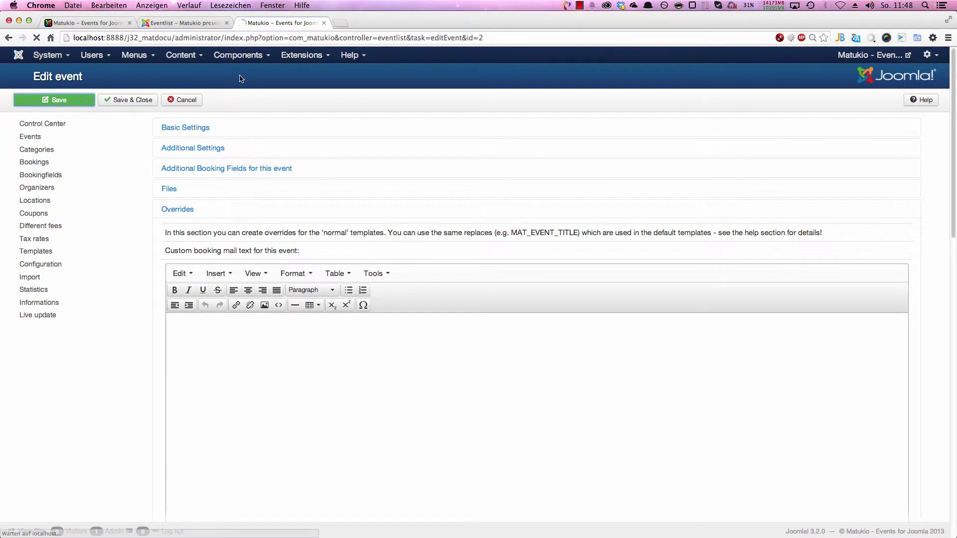
Step: On the frontend Eventlist, open Event specific fees, start booking and inspect the Ticket type list
left_click(189, 22)
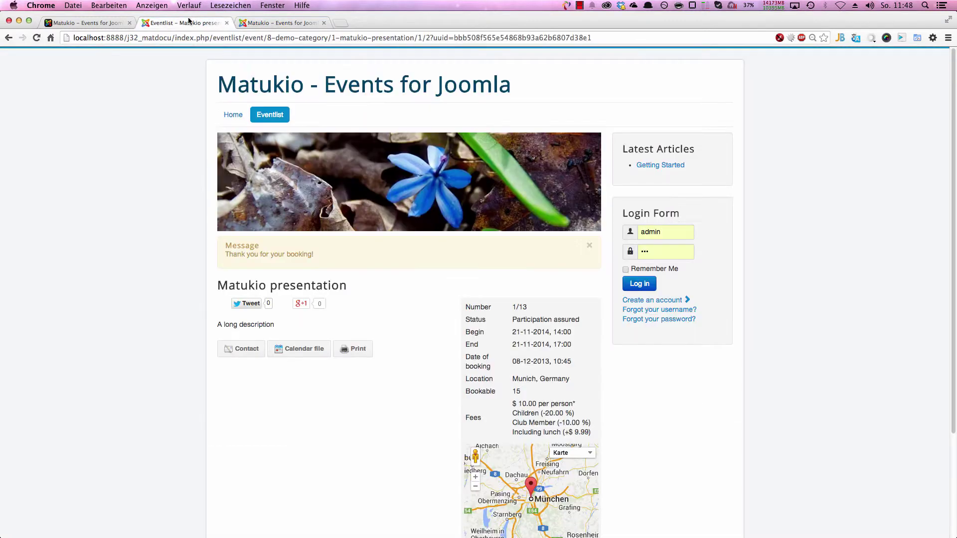
left_click(270, 115)
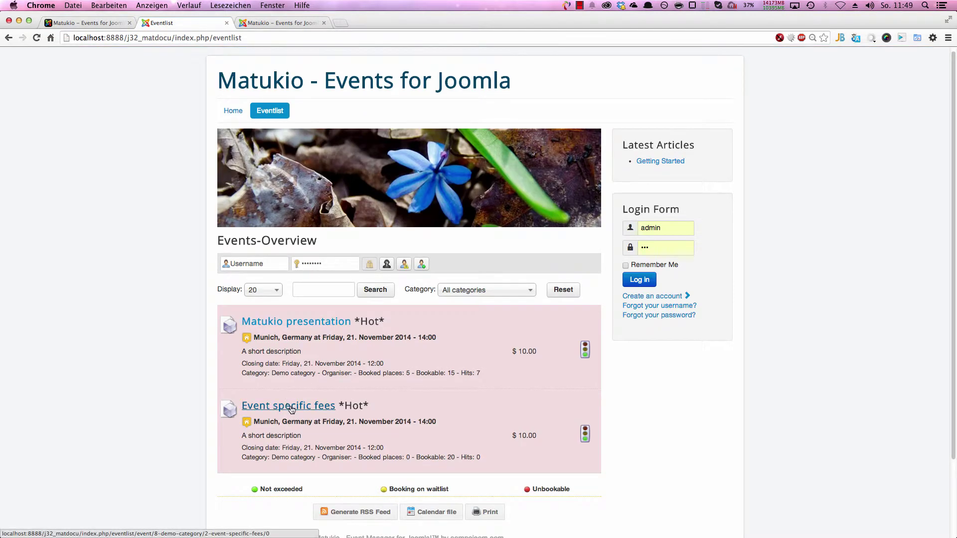
left_click(293, 409)
scroll(417, 271, "down", 3)
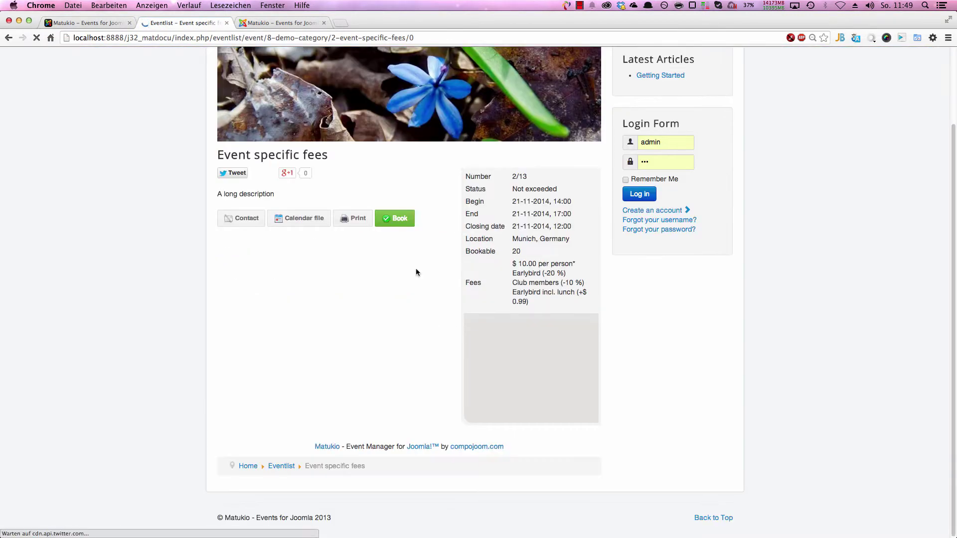
left_click(394, 218)
scroll(467, 300, "down", 10)
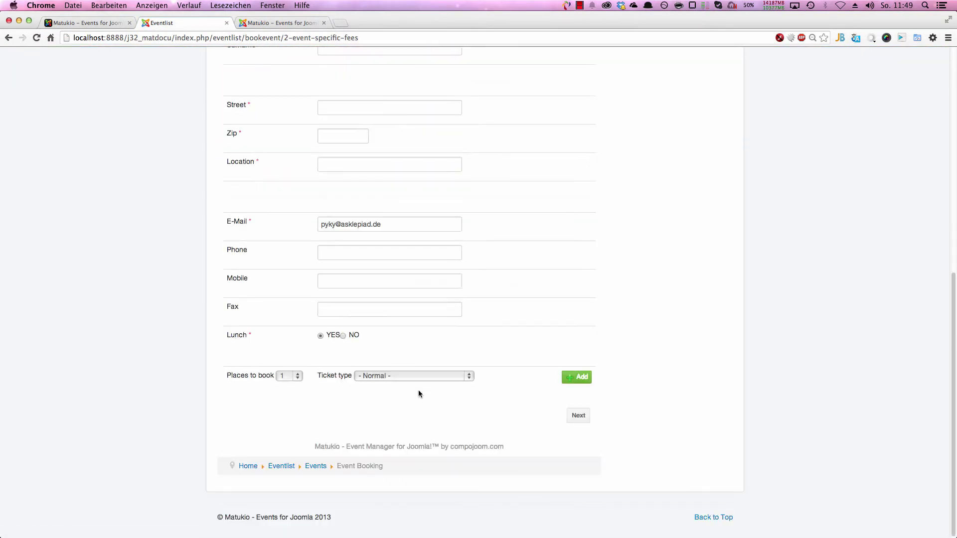
left_click(419, 377)
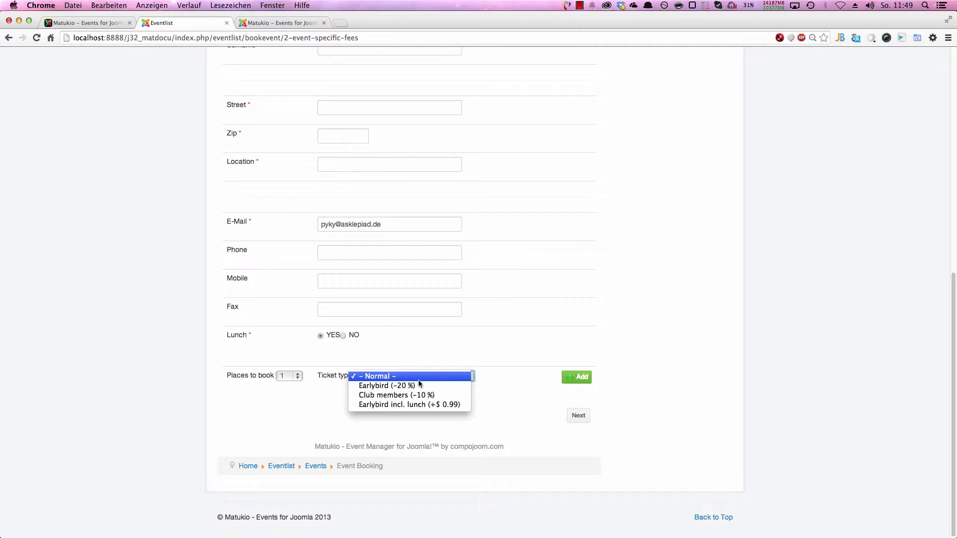
left_click(270, 24)
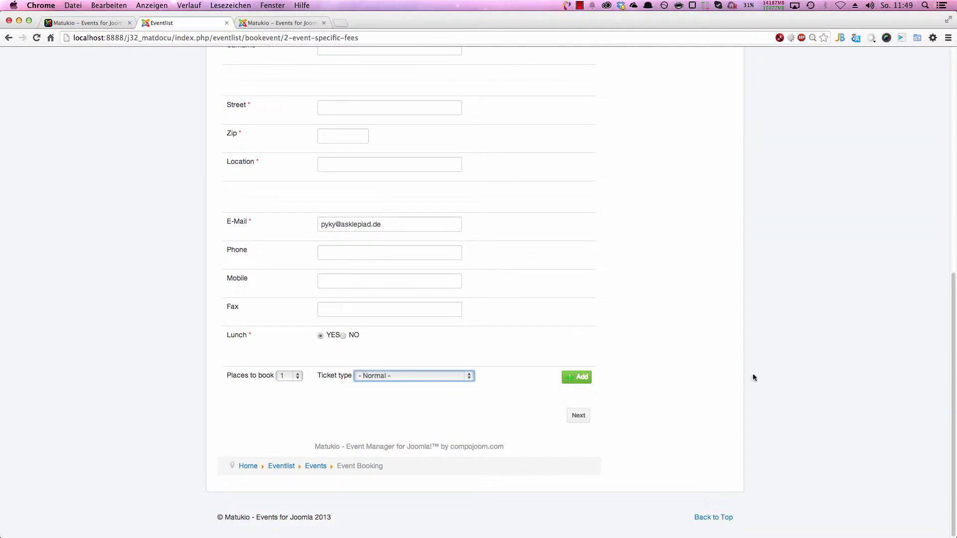
Step: In the admin event editor, review the Overrides fee rows and the Additional Settings section
left_click(277, 25)
scroll(623, 382, "down", 5)
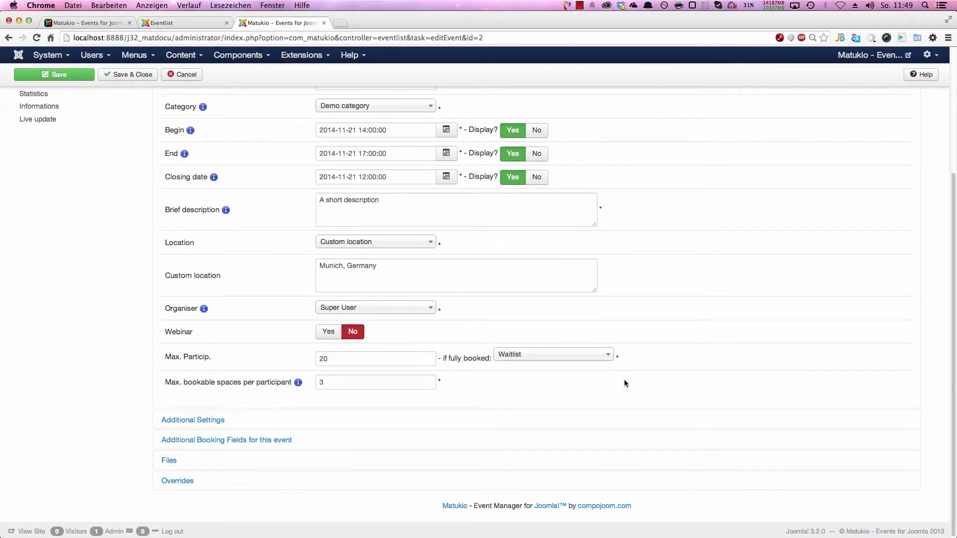
left_click(181, 484)
scroll(201, 481, "down", 15)
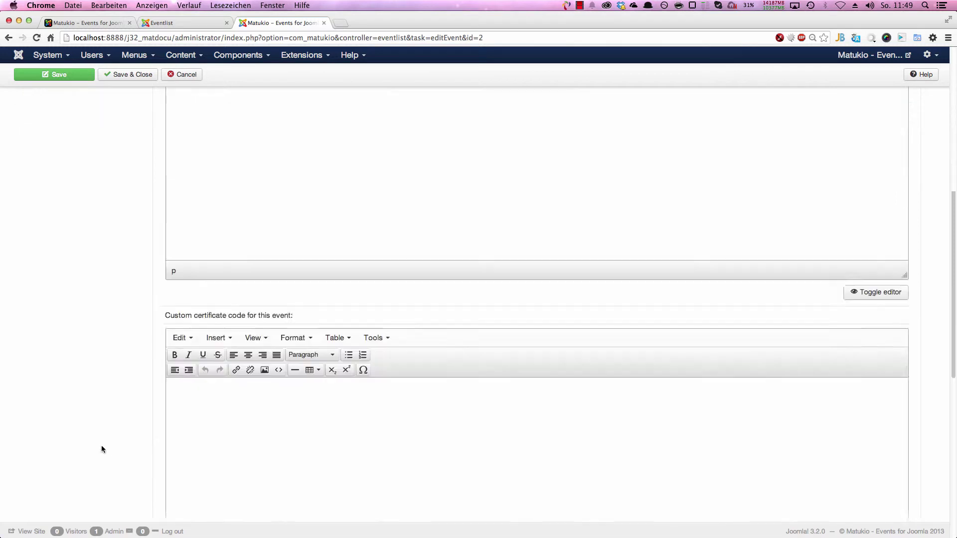
scroll(253, 499, "down", 5)
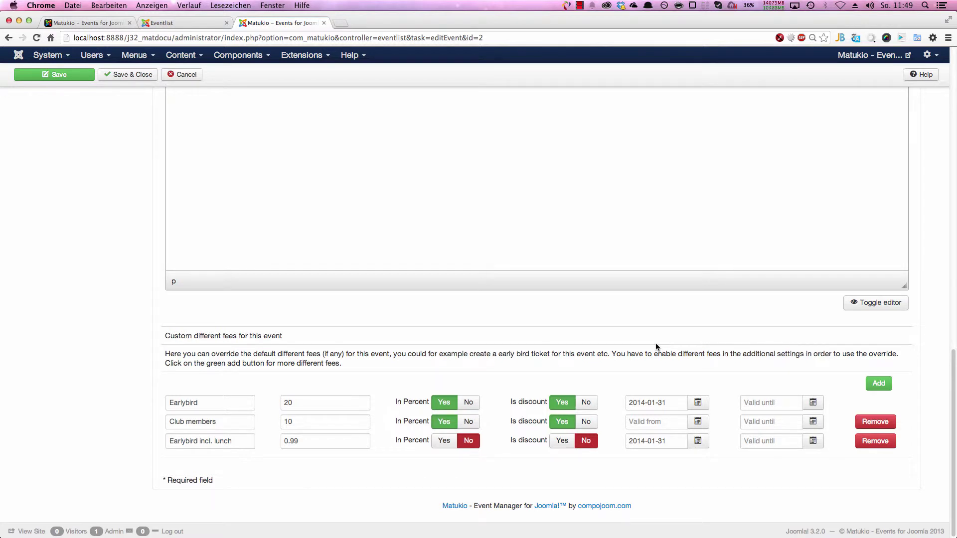
scroll(143, 381, "up", 20)
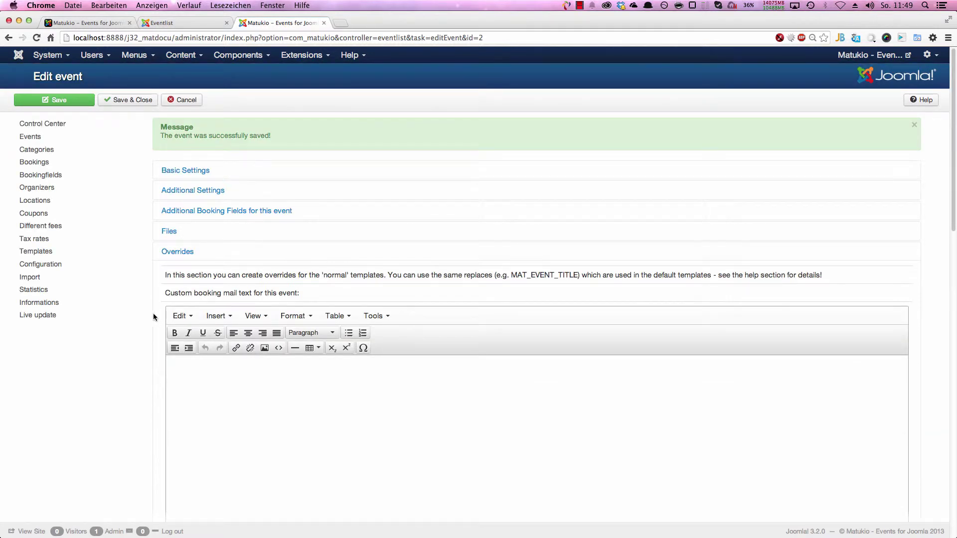
left_click(196, 190)
scroll(230, 319, "down", 10)
scroll(235, 342, "down", 1)
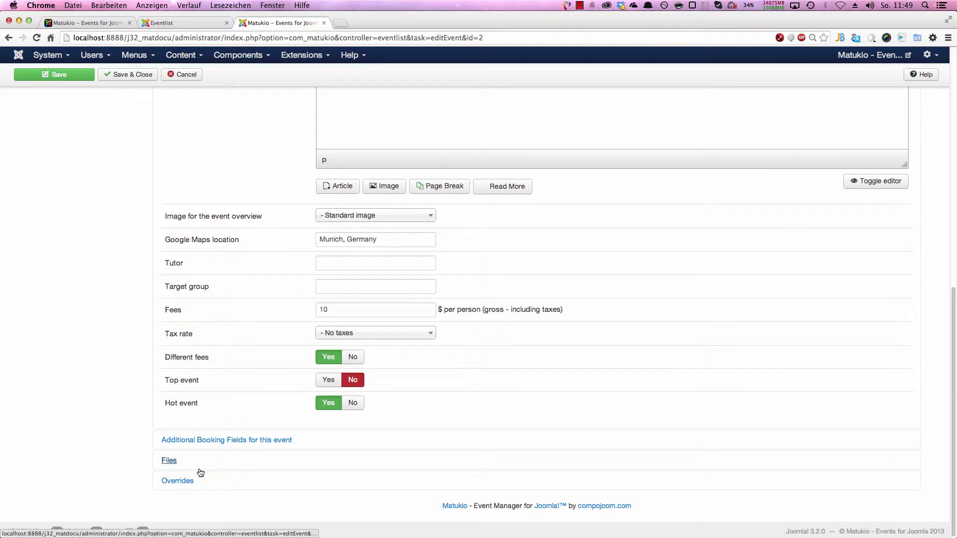
scroll(200, 473, "up", 5)
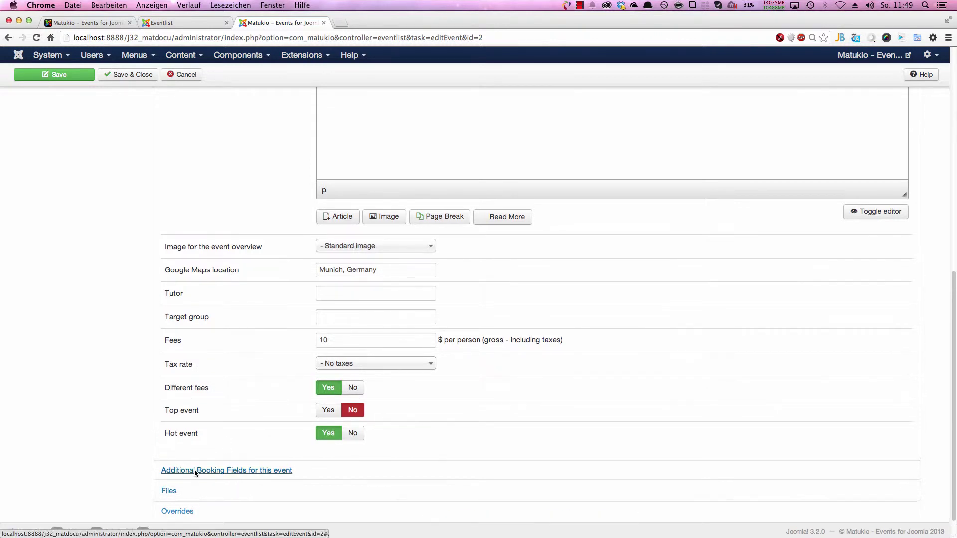
scroll(177, 250, "up", 2)
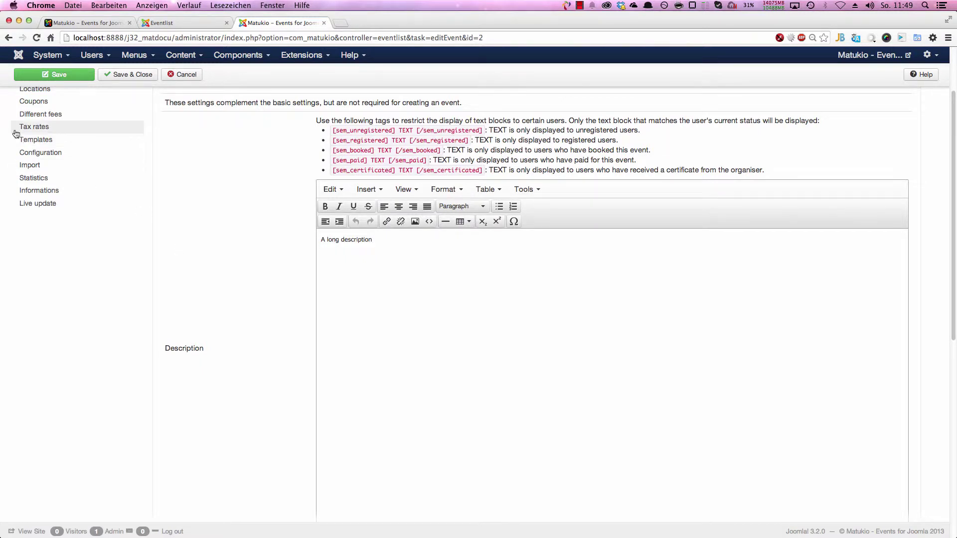
left_click(58, 130)
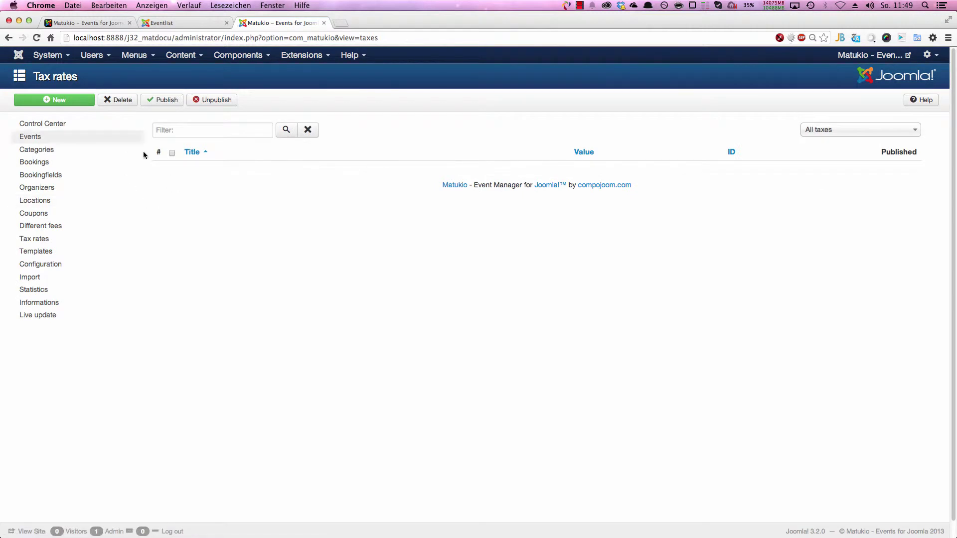
Step: Create a published tax rate Taxdemo with value 19 and save and close it
left_click(84, 101)
left_click(305, 160)
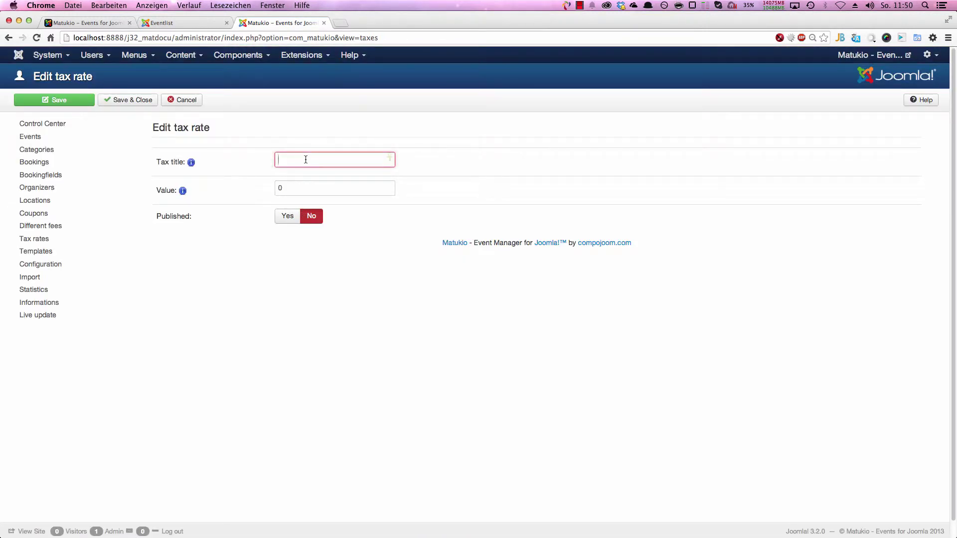
type("Taxdemo")
key("Tab")
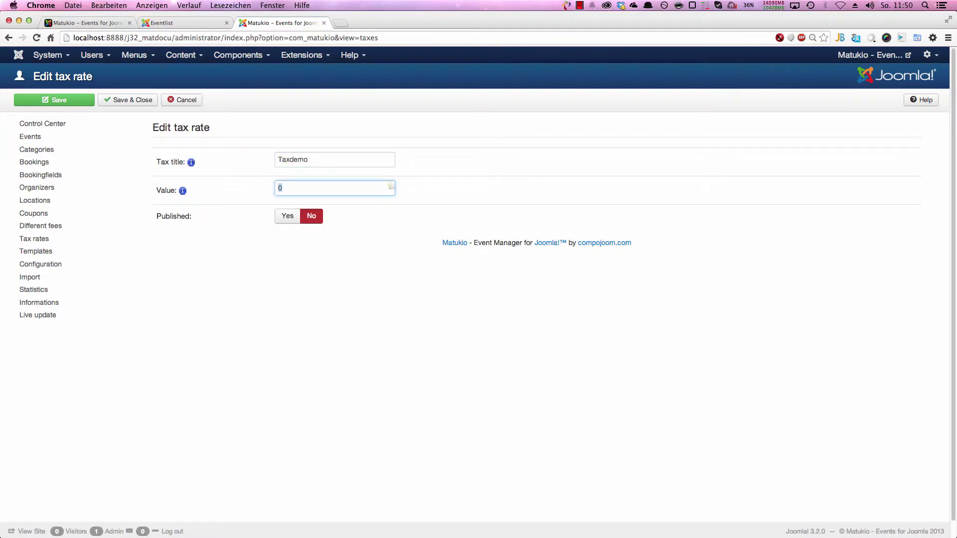
type("19")
key("Tab")
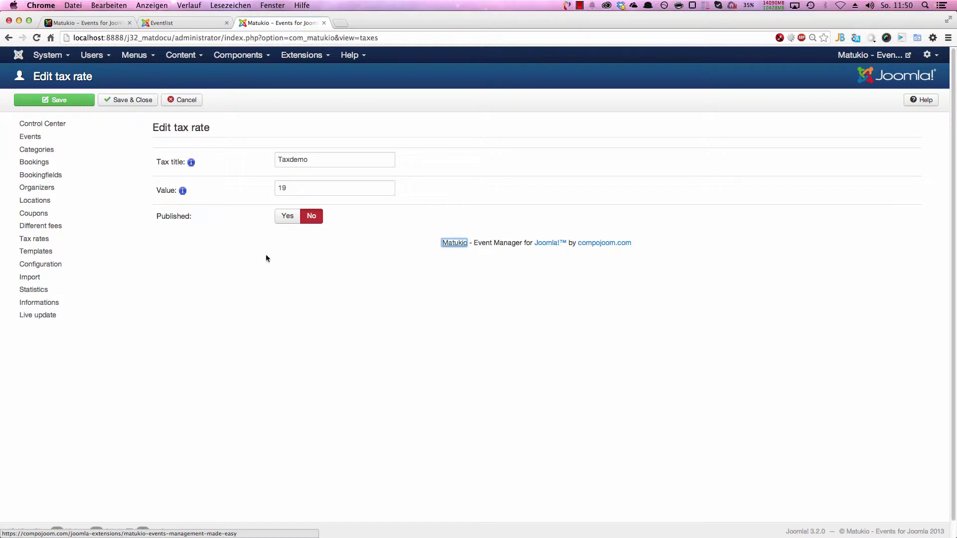
left_click(286, 217)
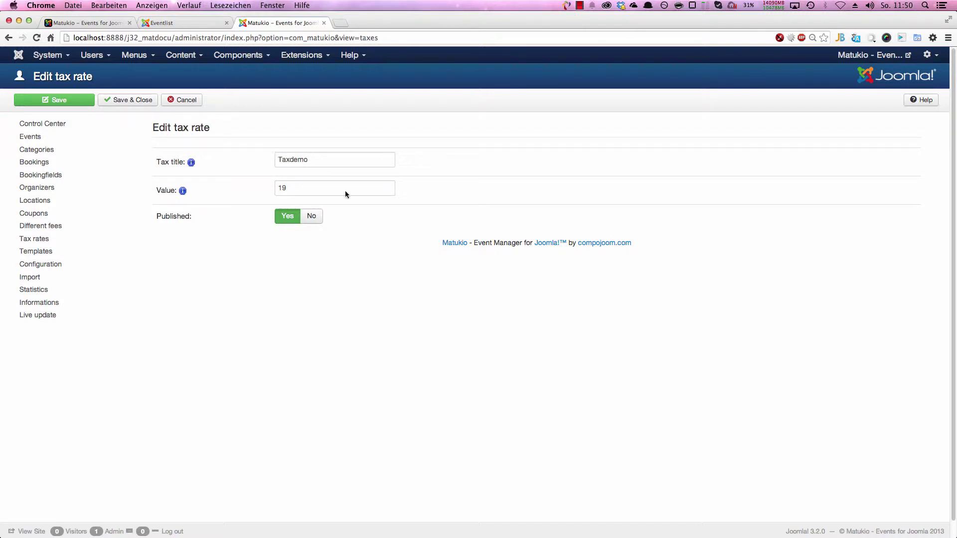
left_click(128, 100)
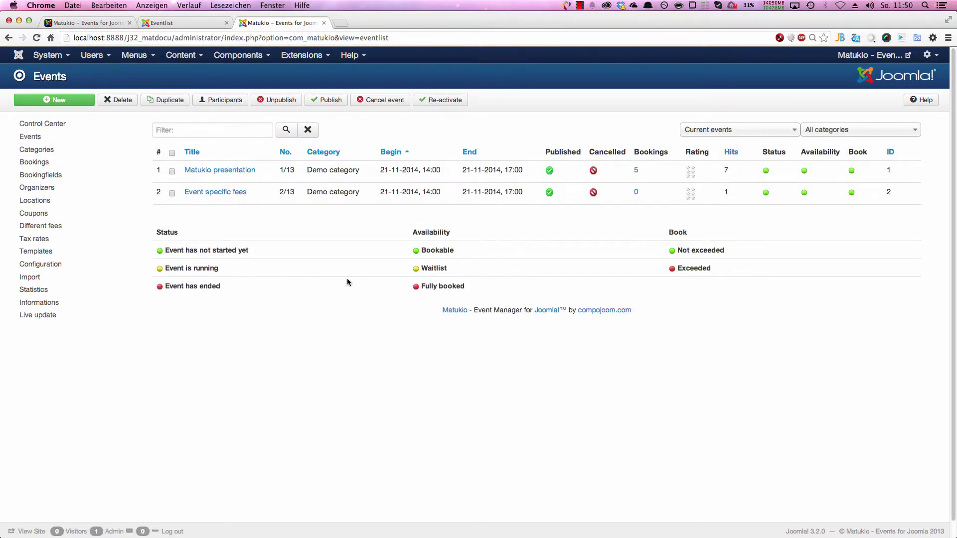
Step: Select Taxdemo as the tax rate in Event specific fees' Additional Settings and save
left_click(222, 193)
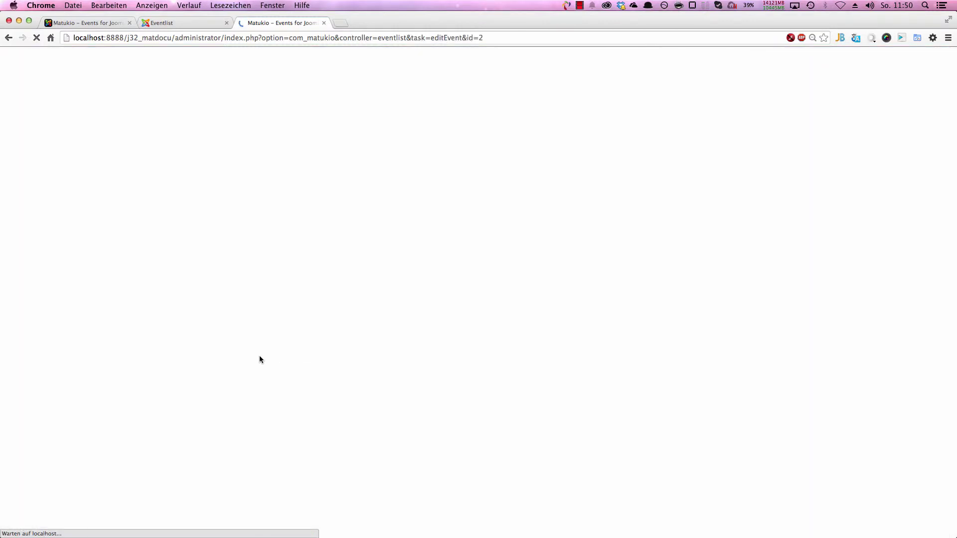
scroll(259, 351, "down", 5)
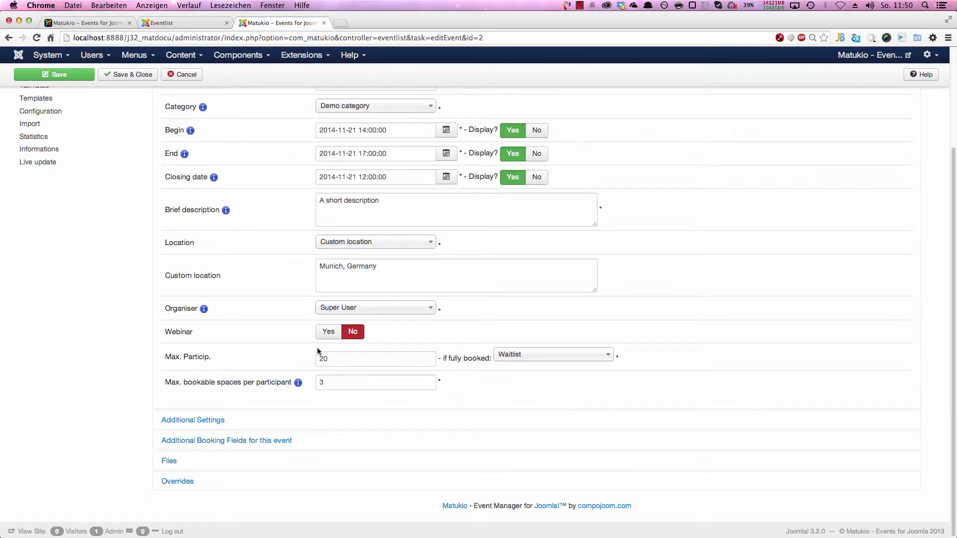
left_click(218, 420)
scroll(297, 397, "down", 10)
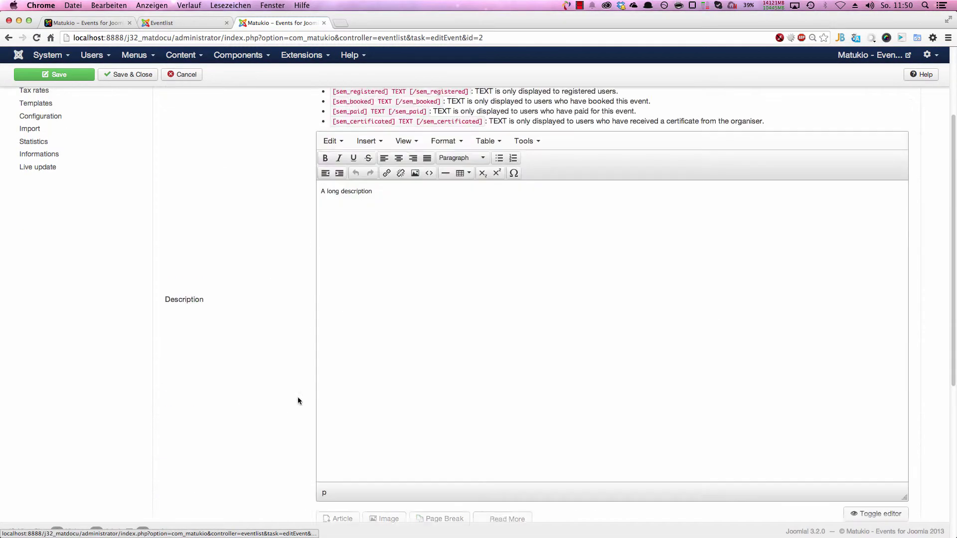
left_click(359, 334)
left_click(351, 362)
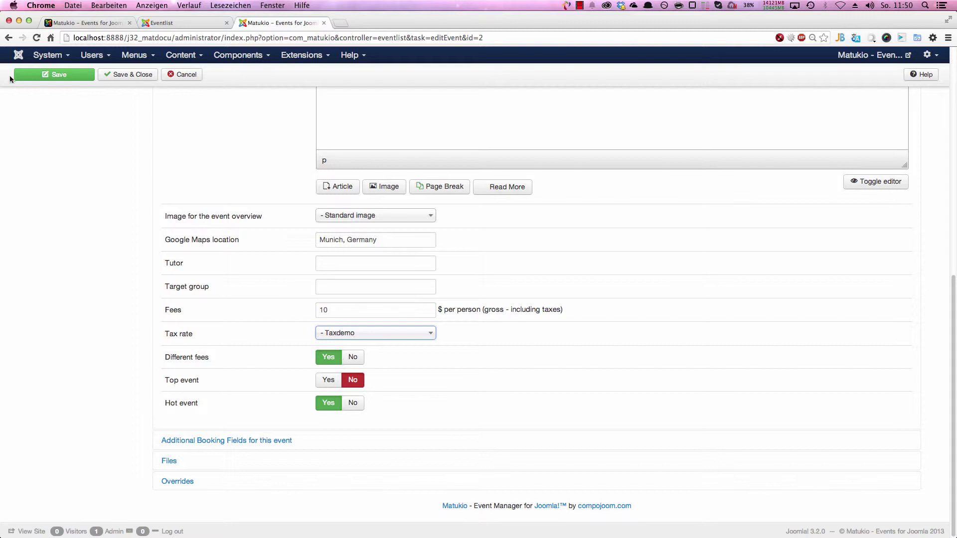
left_click(61, 76)
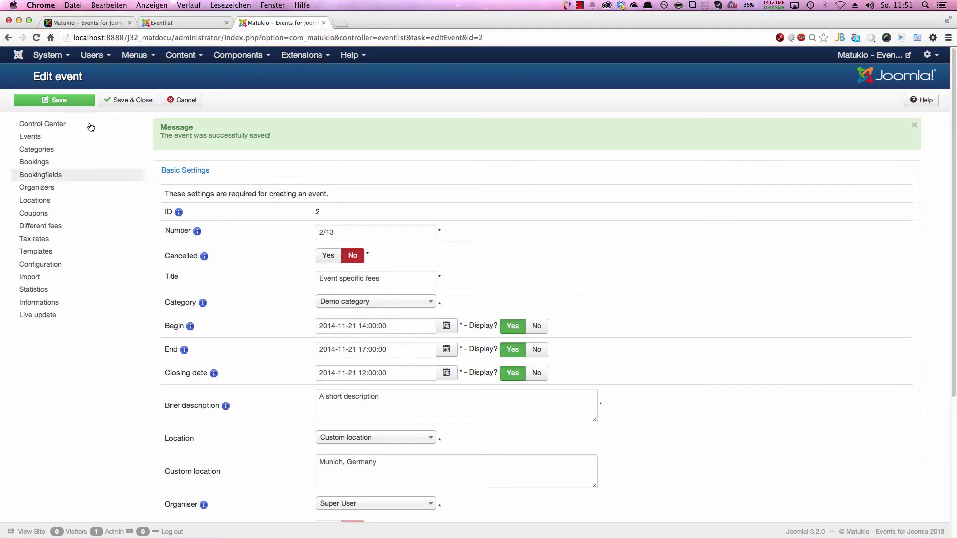
Step: Recheck the fee amounts and gross-including-taxes note, then save the event again
scroll(204, 307, "down", 5)
left_click(223, 423)
scroll(250, 369, "down", 8)
scroll(250, 373, "down", 6)
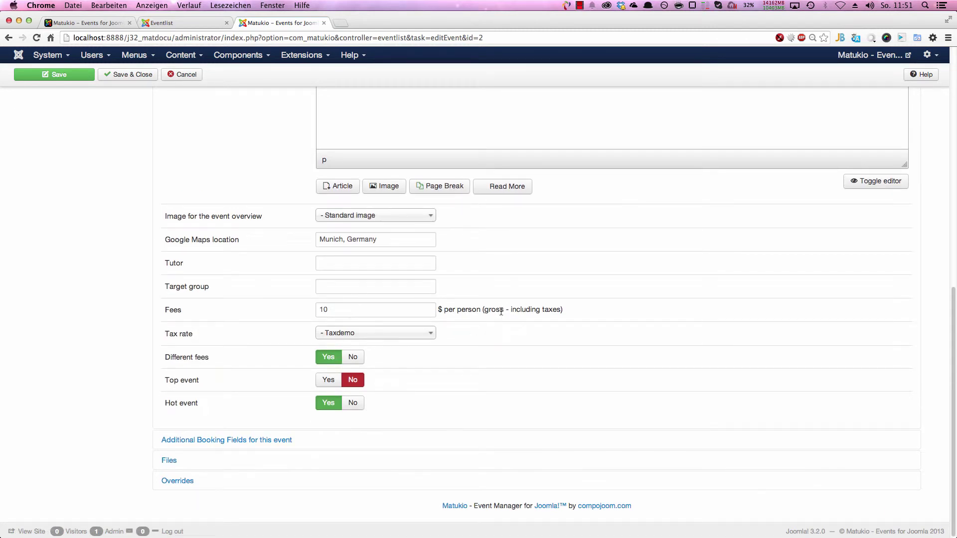
left_click_drag(561, 310, 488, 310)
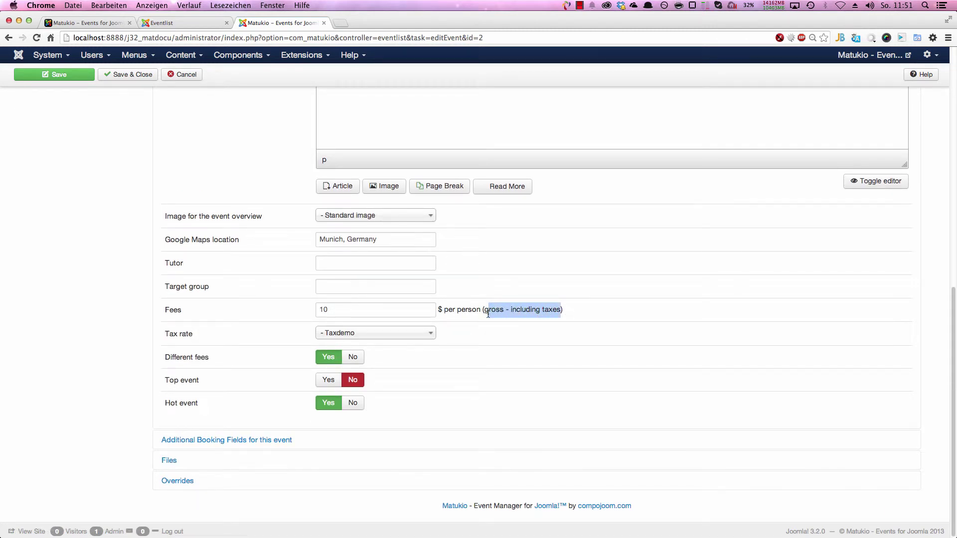
left_click(334, 312)
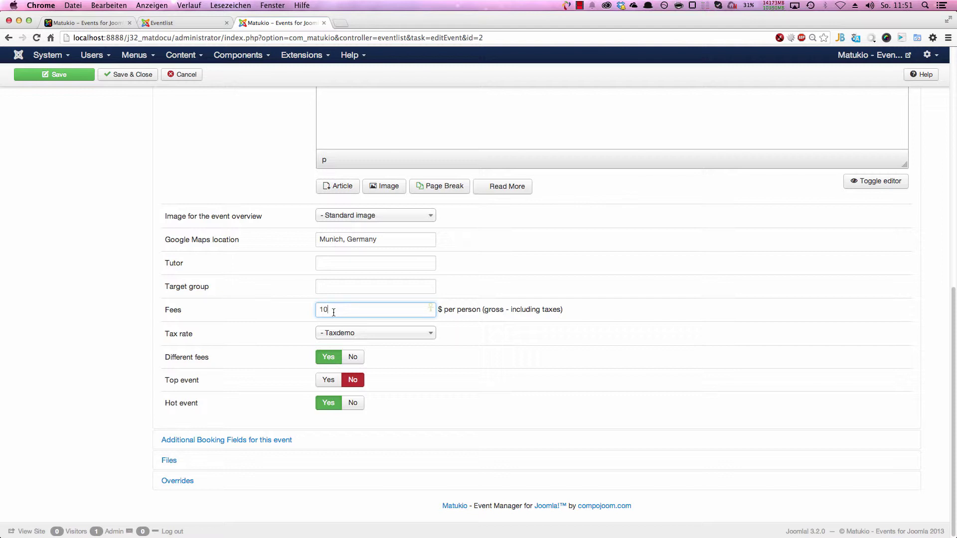
scroll(228, 278, "up", 3)
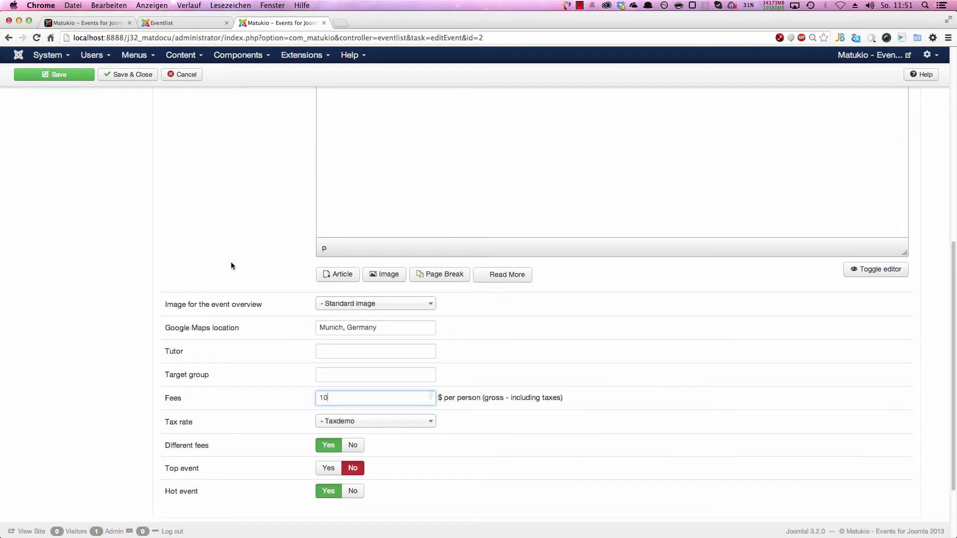
left_click(80, 74)
left_click(83, 103)
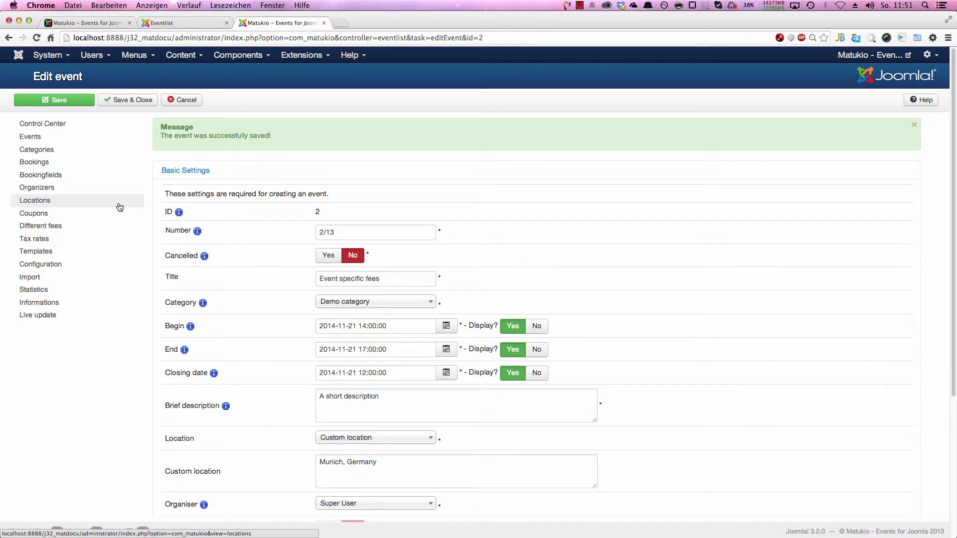
left_click(106, 214)
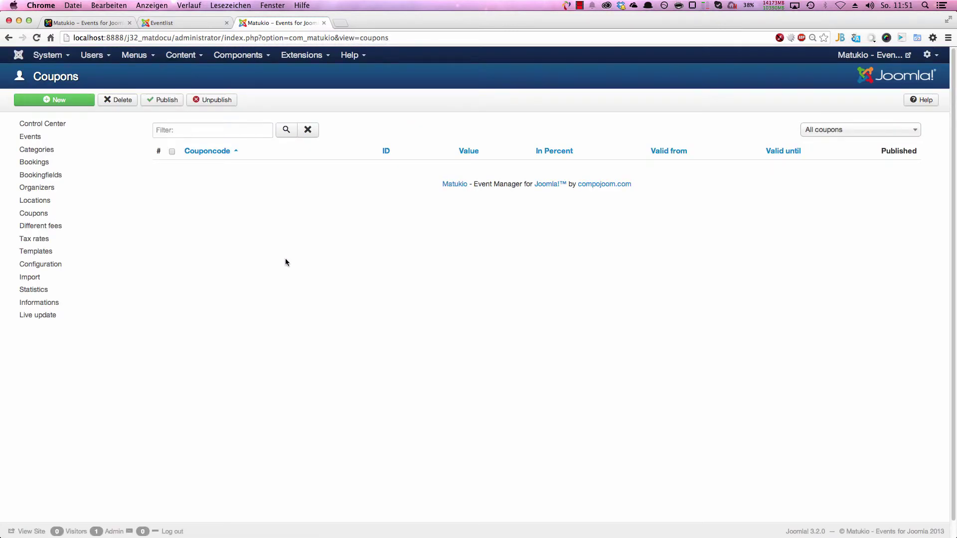
Step: Start a new coupon with code XMAS2013, value 30 and hits limit 0
left_click(56, 106)
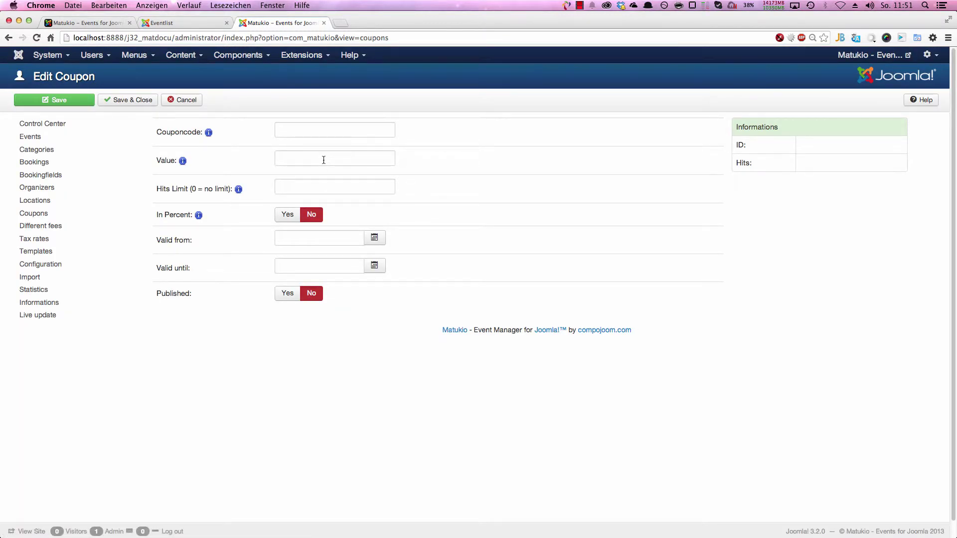
left_click(312, 132)
type("MATUKIO")
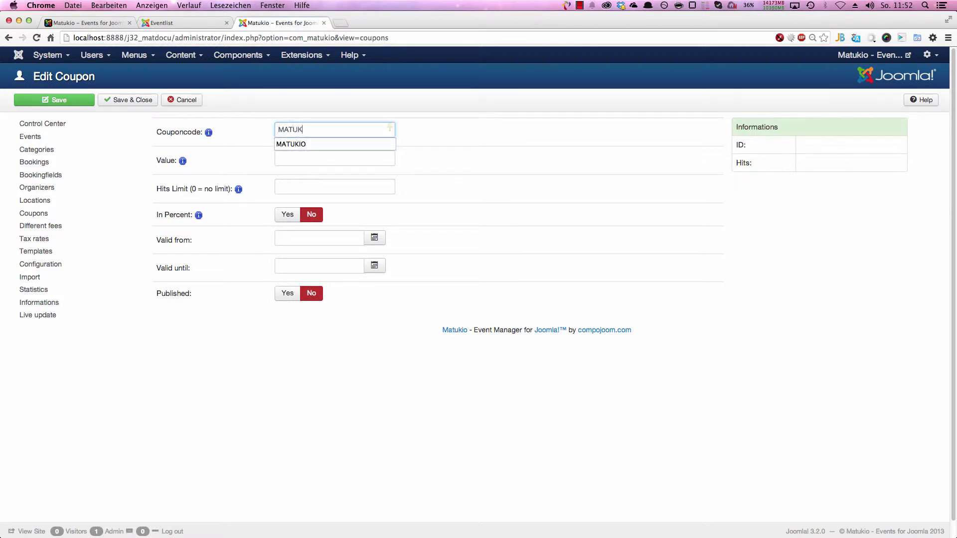
key("BackSpace")
key("BackSpace")
key("BackSpace")
key("BackSpace")
key("BackSpace")
key("BackSpace")
key("BackSpace")
type("XMAS2013")
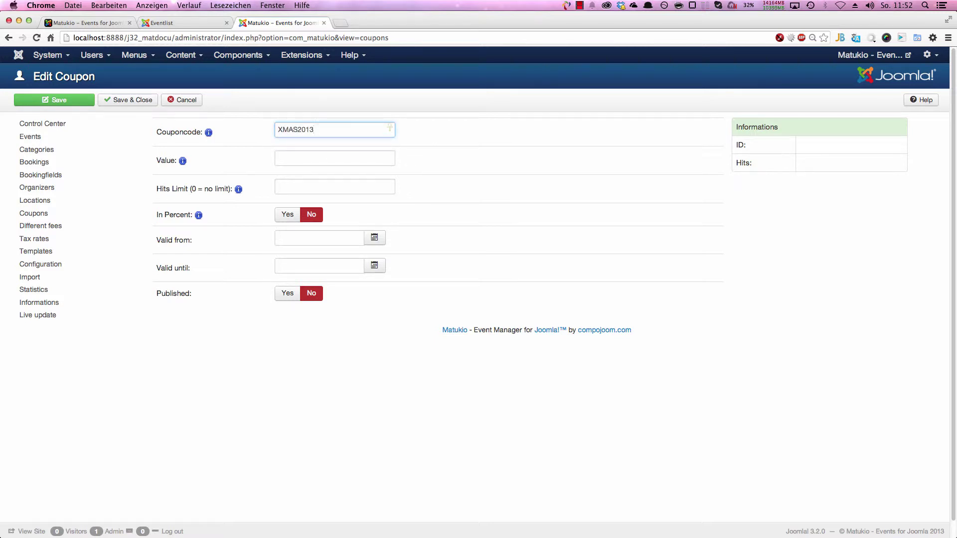
left_click(335, 157)
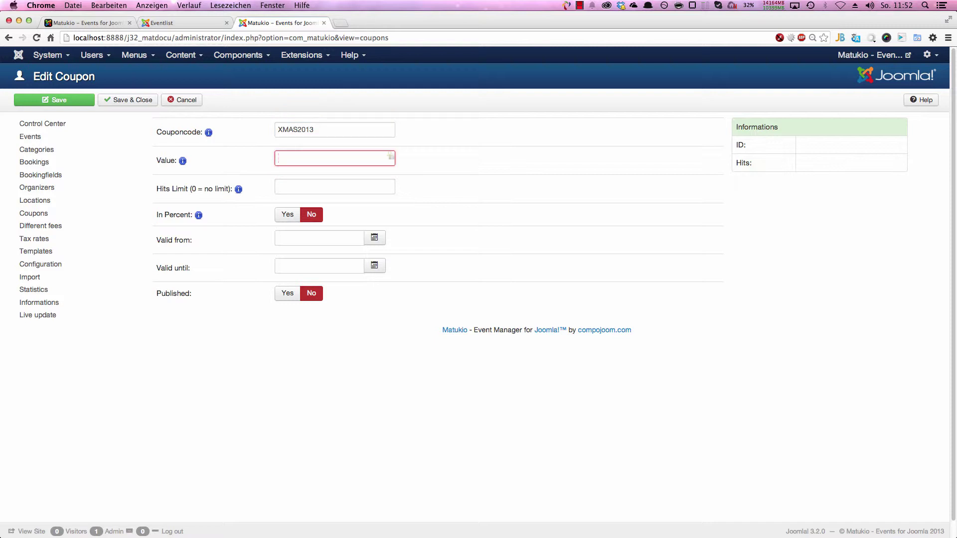
type("30")
key("Tab")
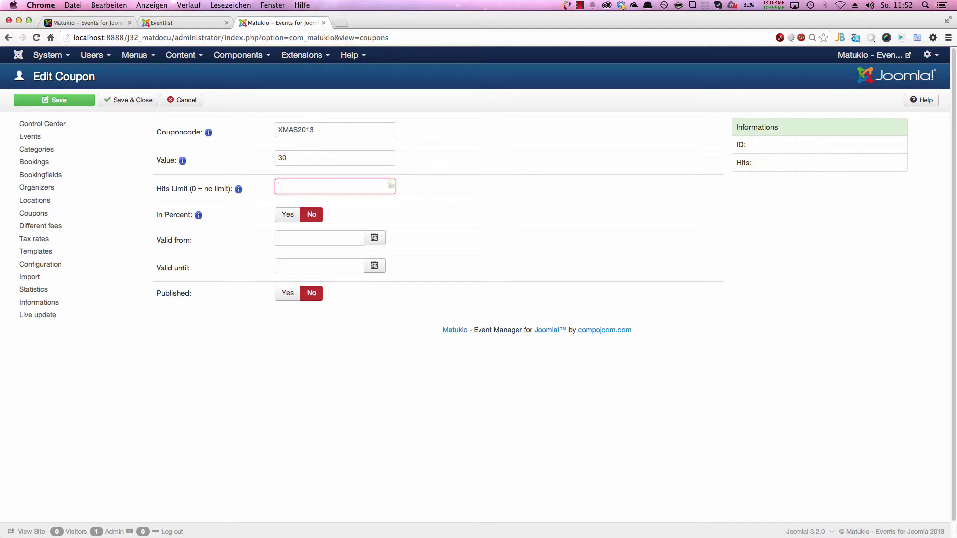
type("0")
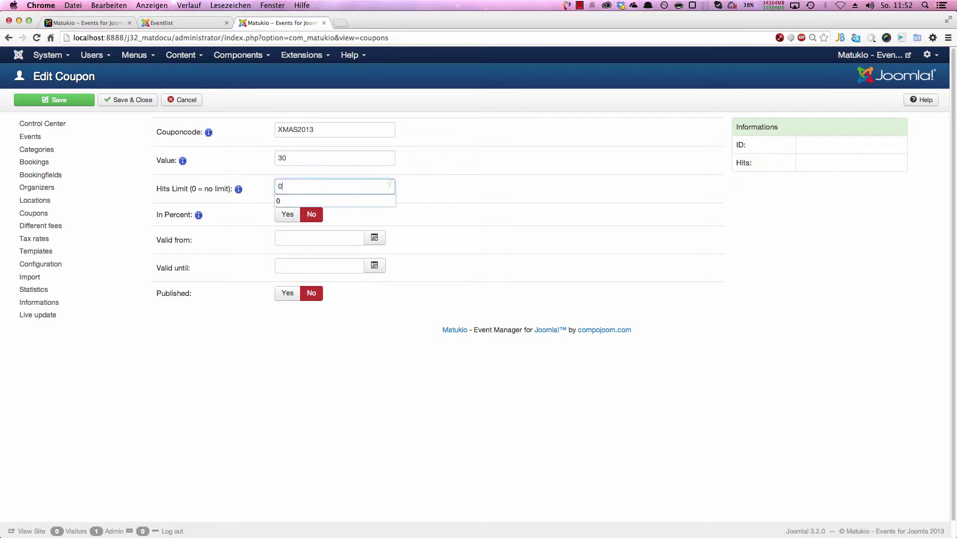
key("Tab")
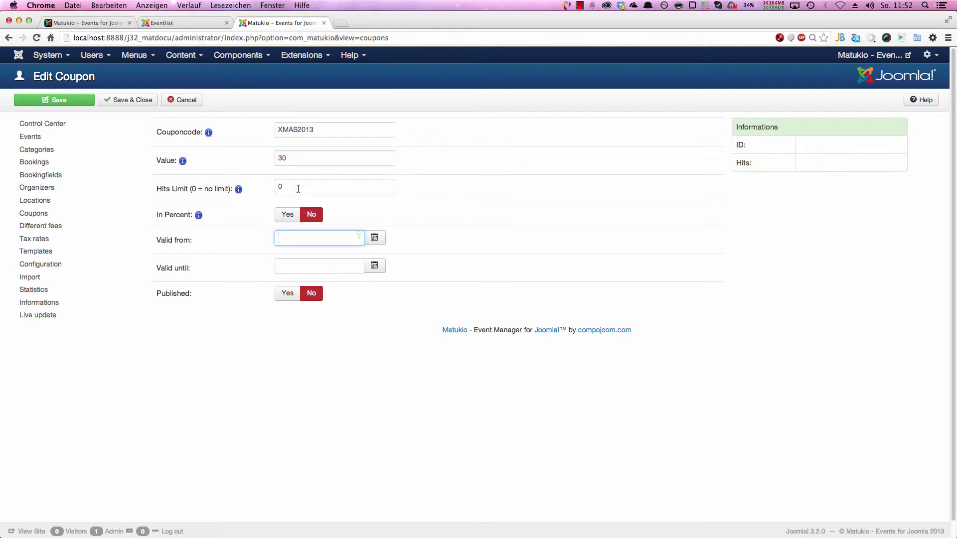
Step: Make the coupon a percentage, valid 2013-12-01 to 2013-12-31, and published
left_click(292, 215)
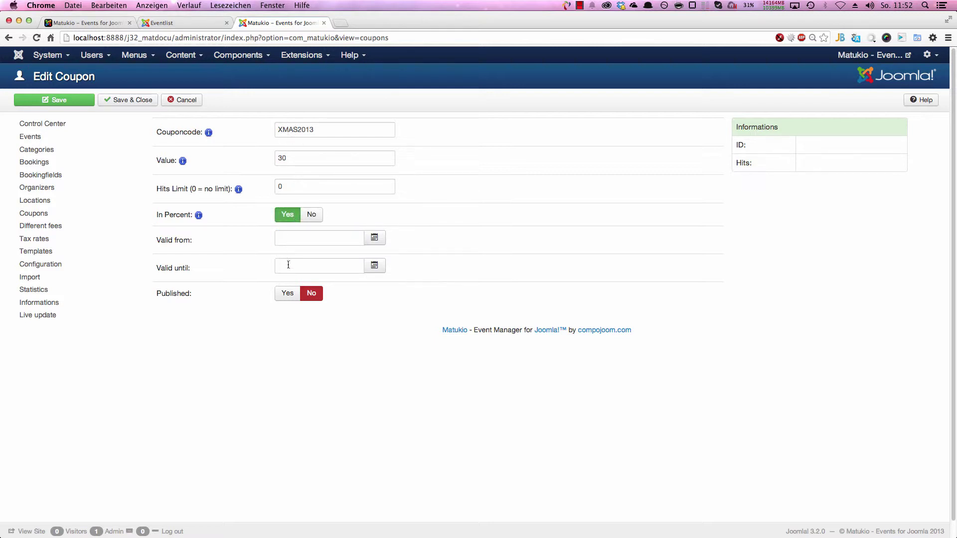
left_click(374, 237)
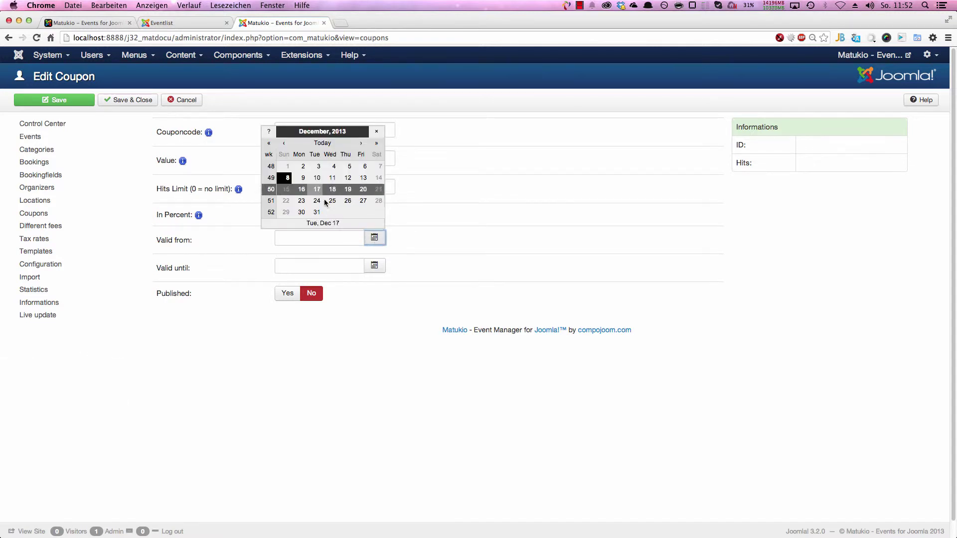
left_click(287, 168)
left_click(374, 265)
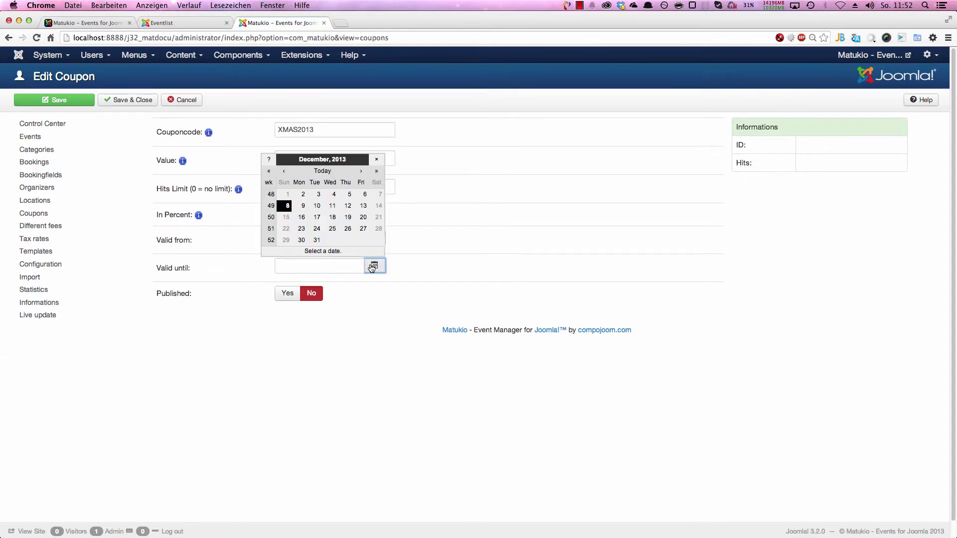
left_click(315, 240)
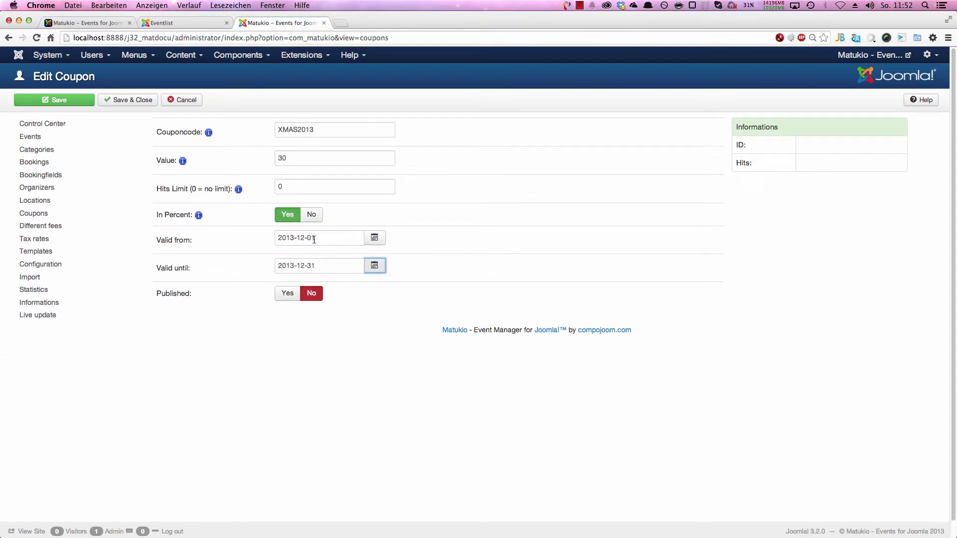
left_click(287, 293)
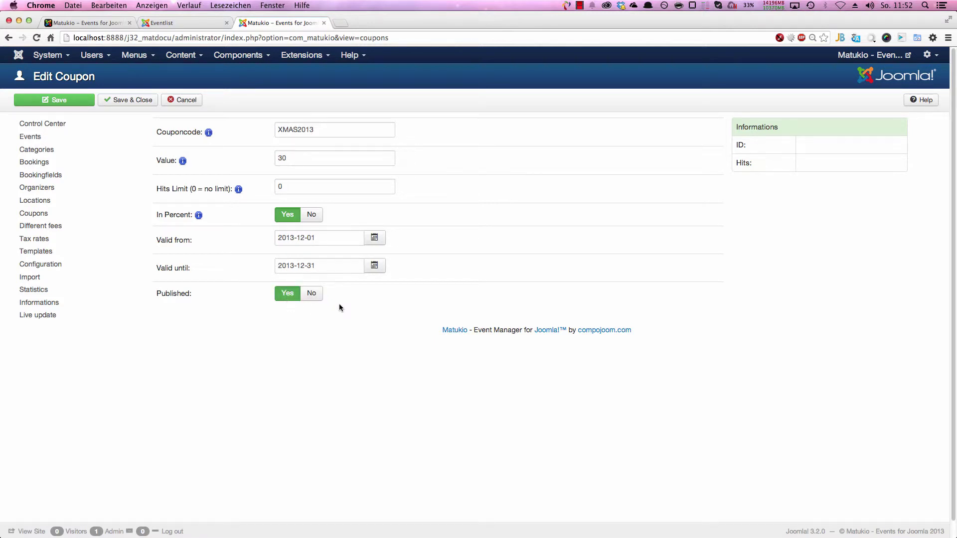
Step: Correct the hits limit back to 0 and save and close the coupon
double_click(306, 190)
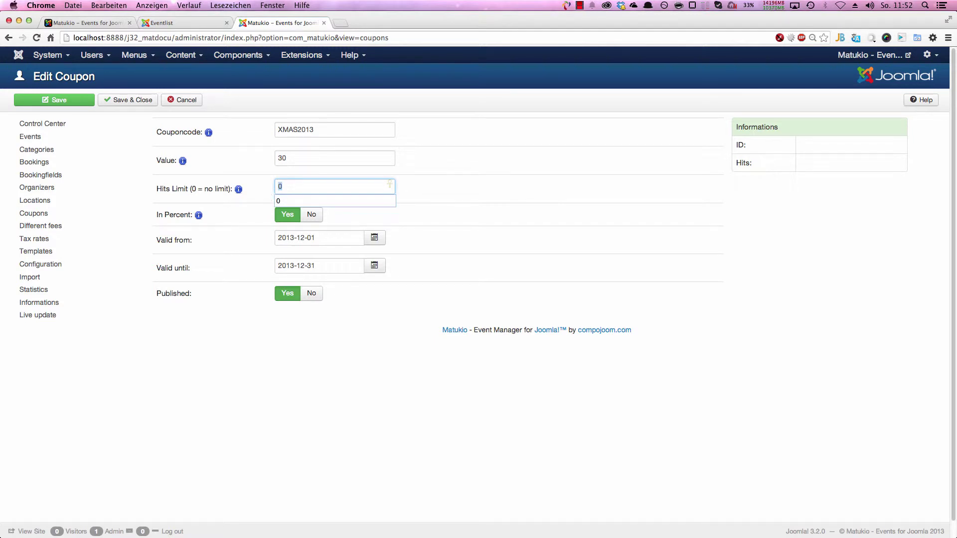
type("1")
key("BackSpace")
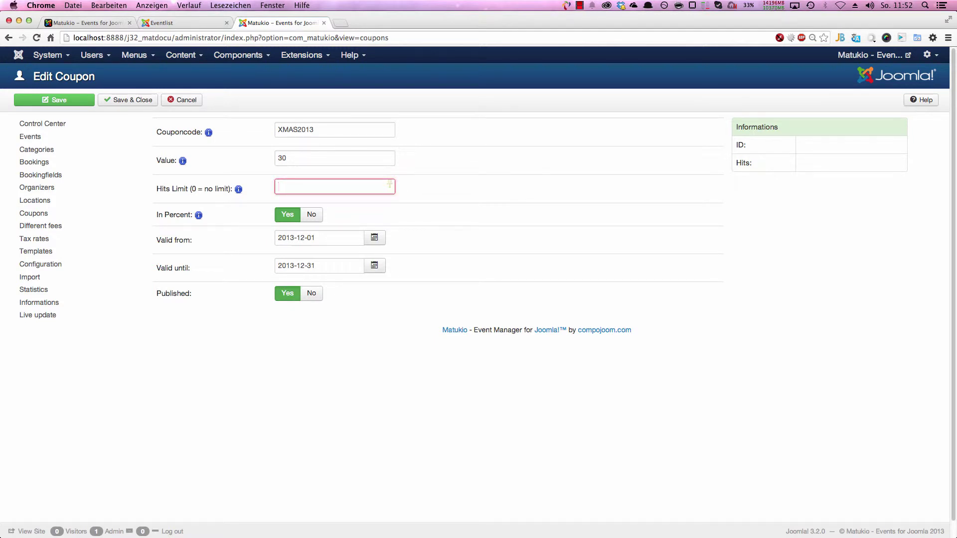
type("10")
key("BackSpace")
key("BackSpace")
type("0")
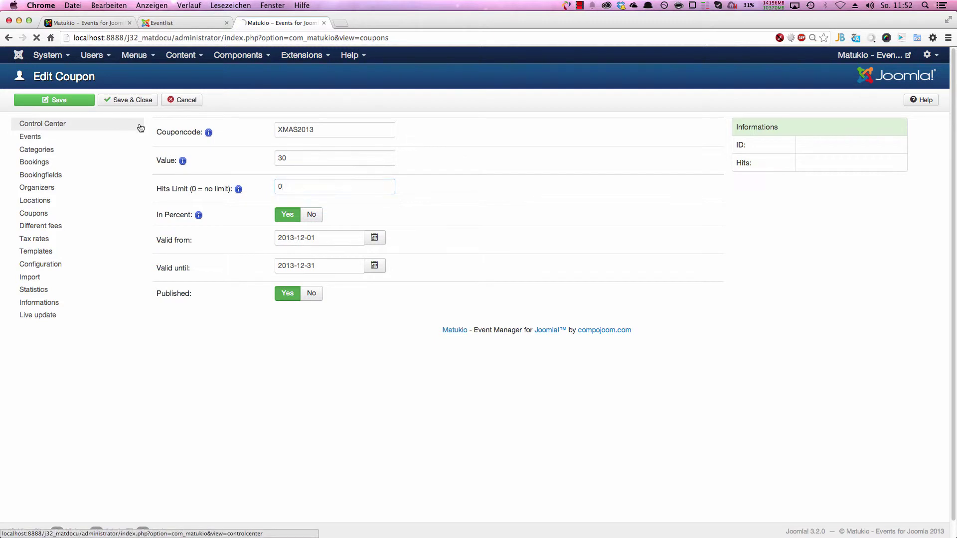
left_click(44, 99)
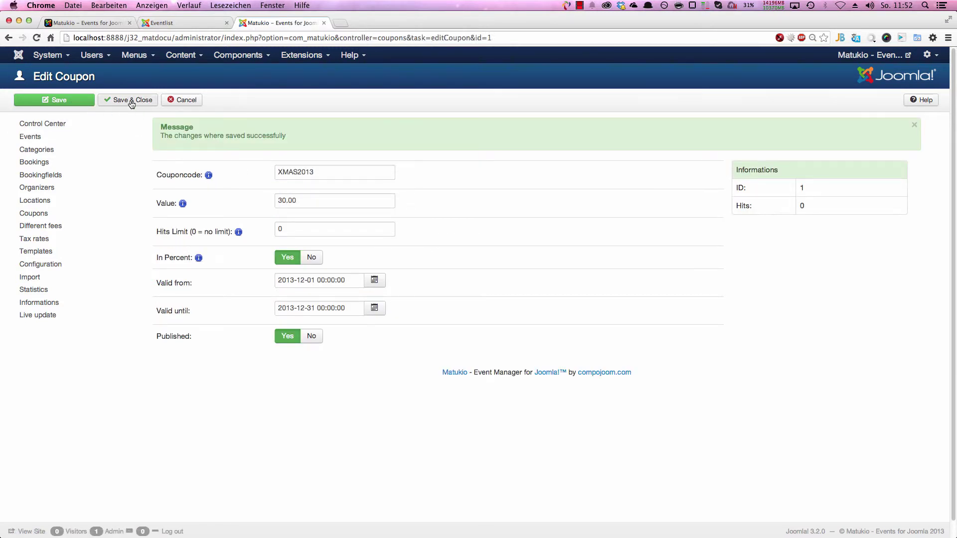
left_click(128, 100)
Step: Fill the frontend booking form with sample data
left_click(188, 23)
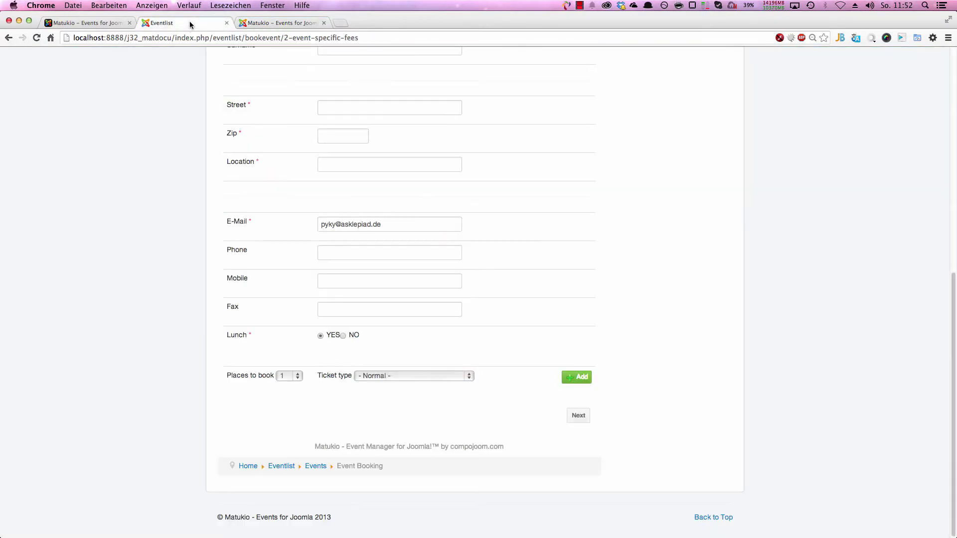
scroll(457, 329, "up", 7)
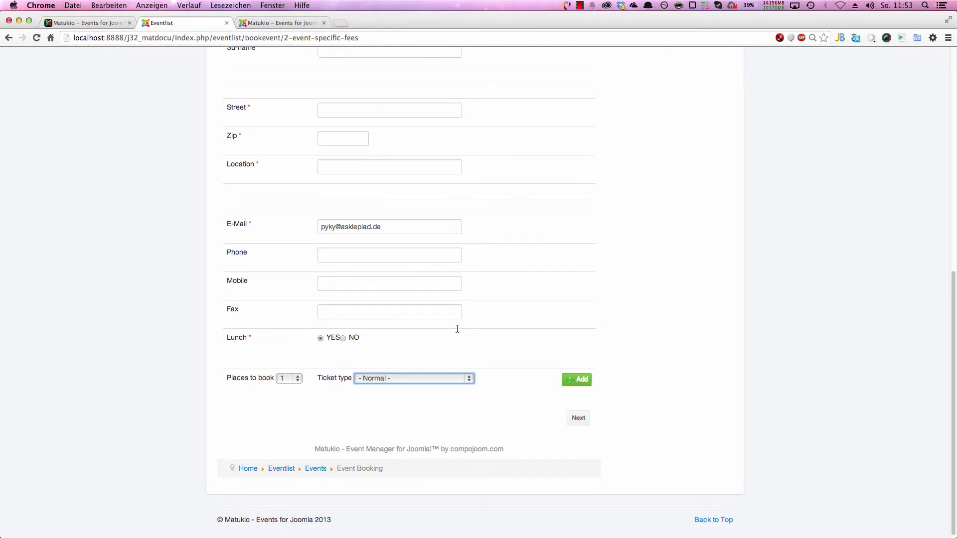
left_click(902, 38)
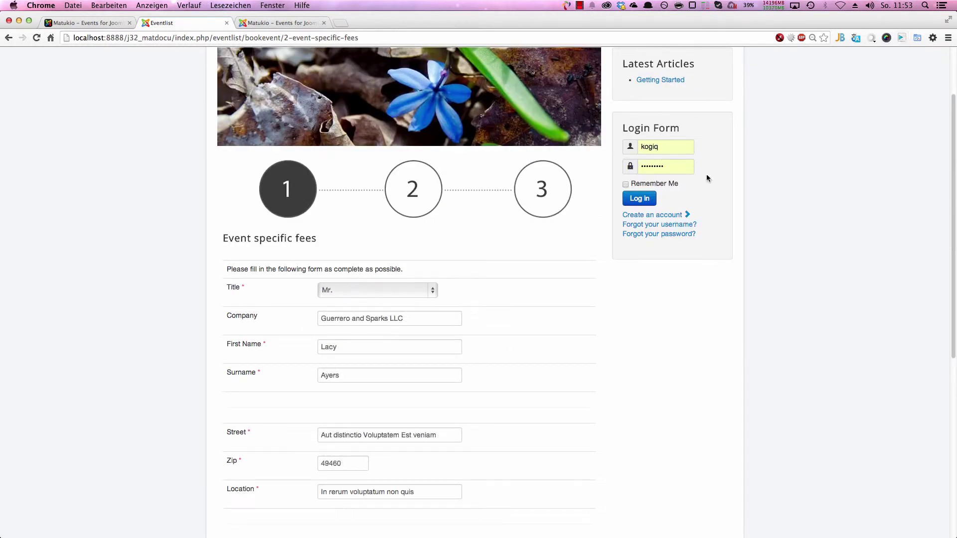
scroll(606, 244, "down", 7)
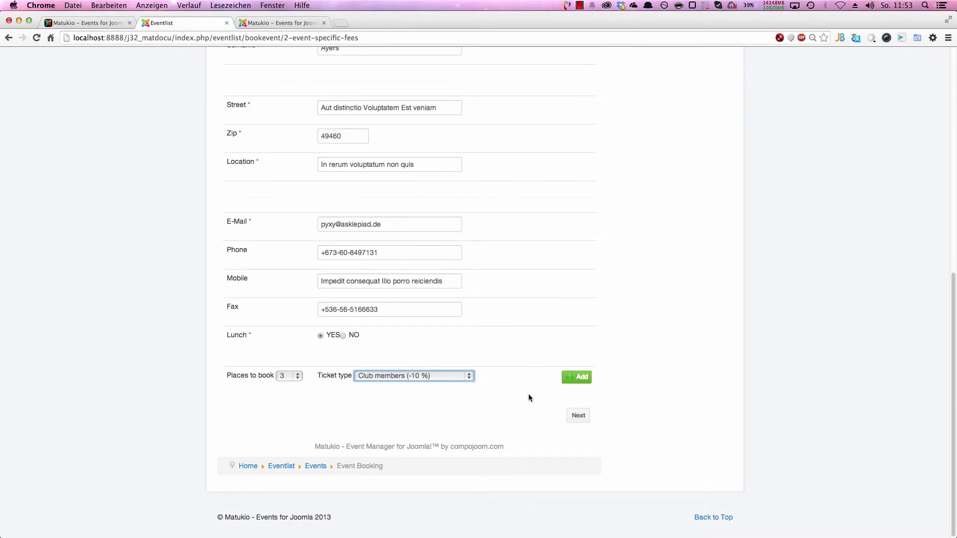
Step: Book 2 Normal places and 1 Club members (-10 %) place, then continue to step 2
left_click(576, 376)
scroll(423, 395, "down", 2)
left_click(399, 375)
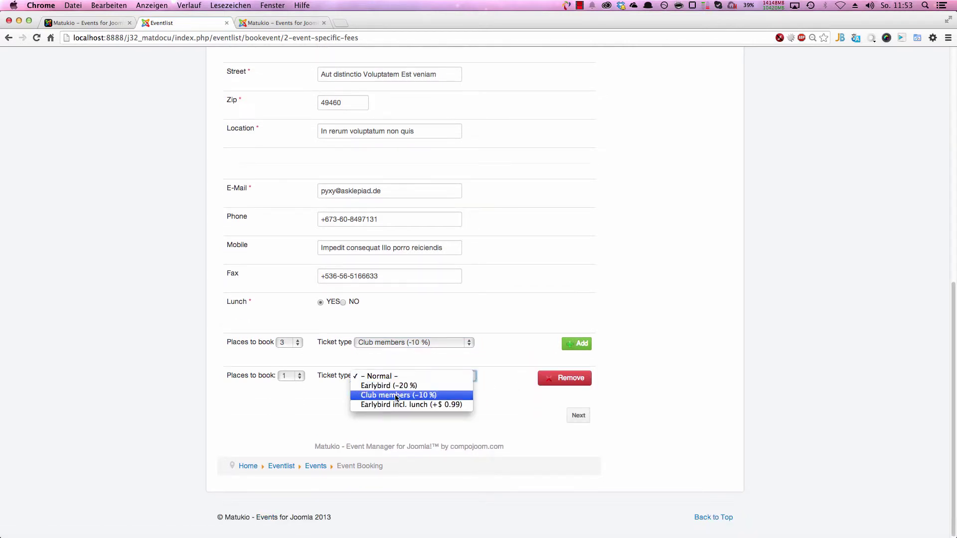
left_click(402, 386)
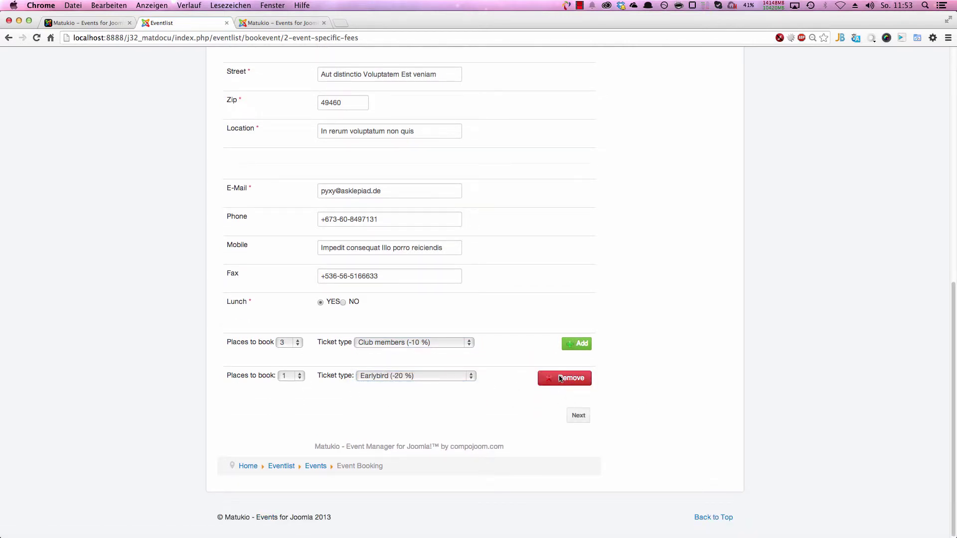
left_click(416, 342)
left_click(404, 322)
left_click(289, 342)
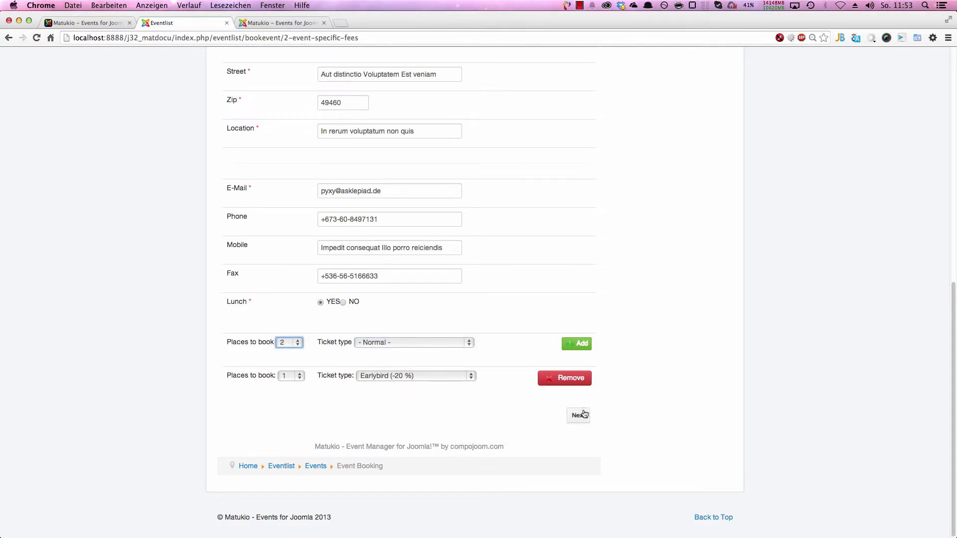
left_click(420, 377)
left_click(420, 386)
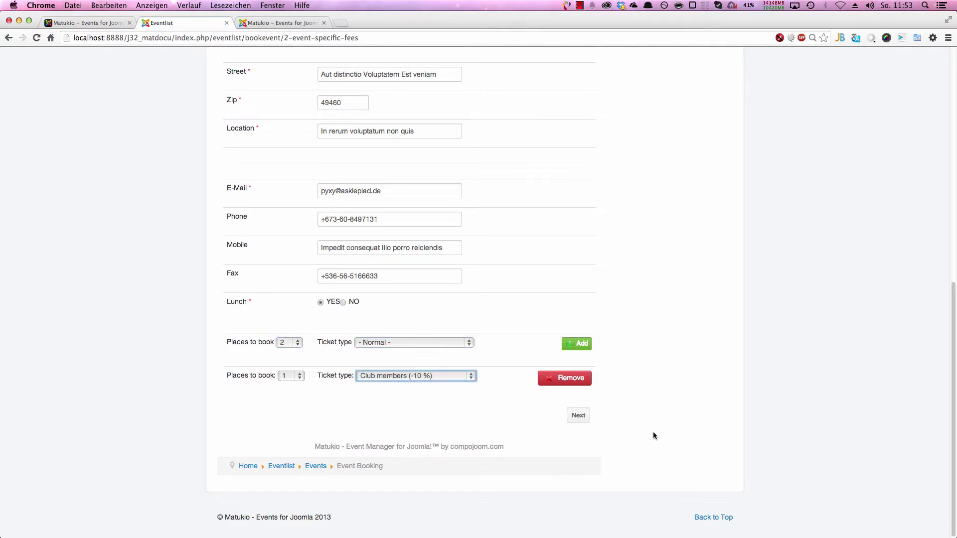
left_click(584, 421)
left_click(348, 230)
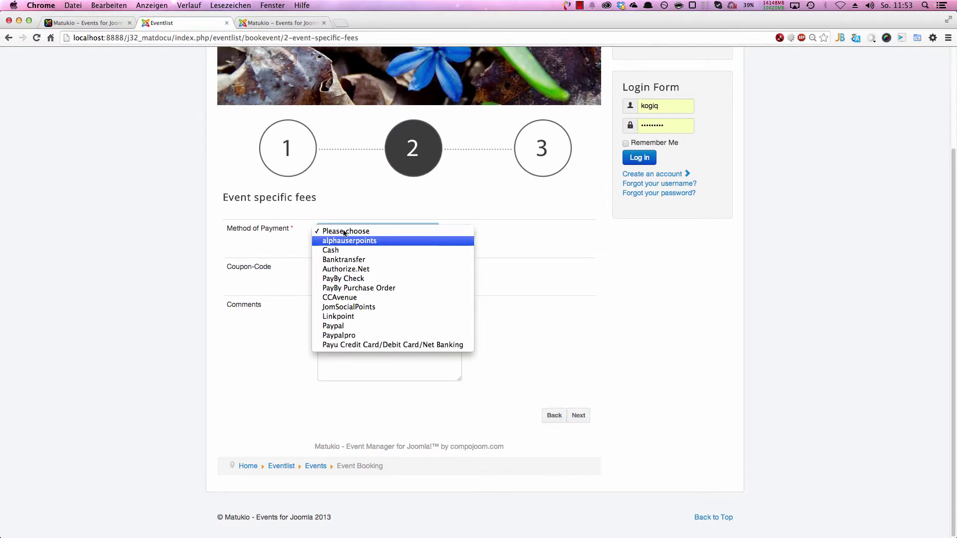
Step: Choose Cash payment and try coupon DFDF, dismissing the invalid-coupon warning
left_click(347, 250)
left_click(338, 268)
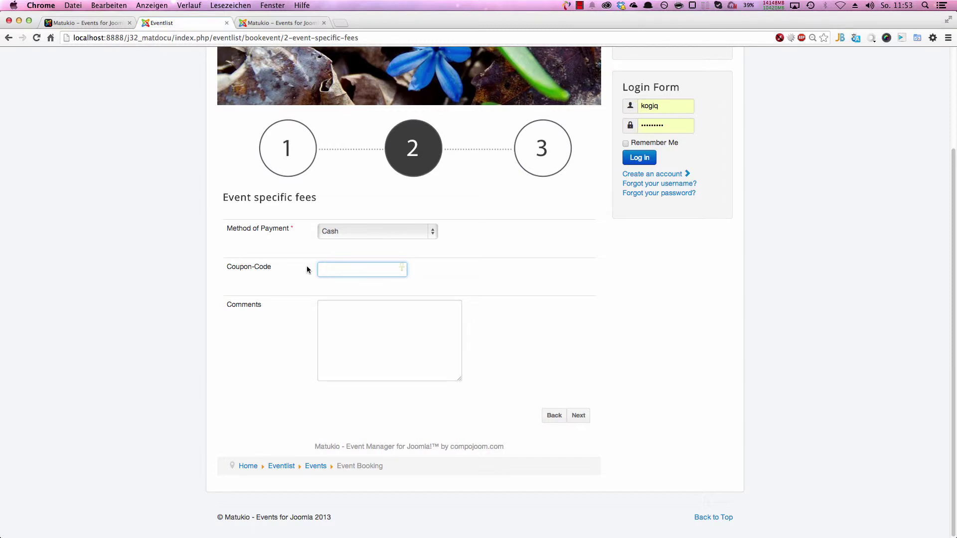
type("DFDF")
left_click(578, 415)
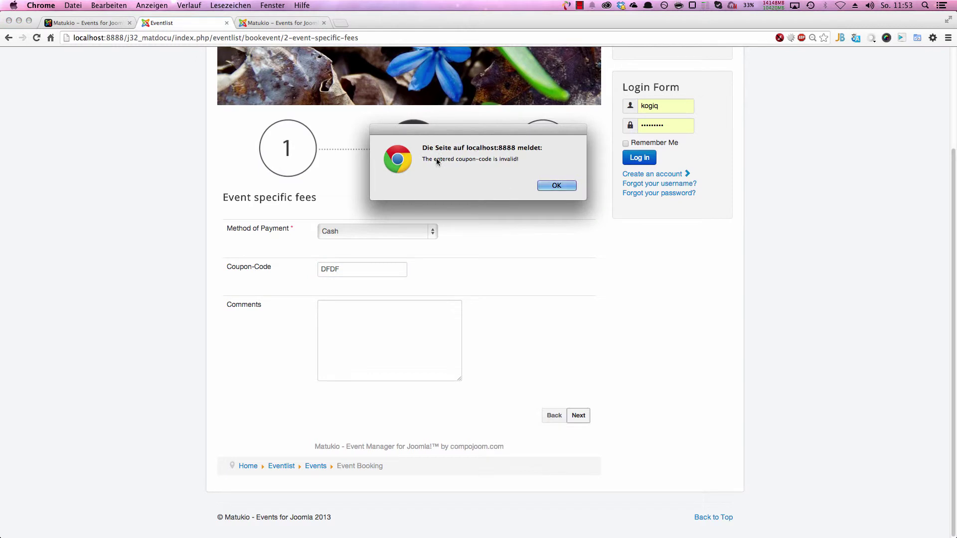
left_click(551, 184)
left_click(354, 275)
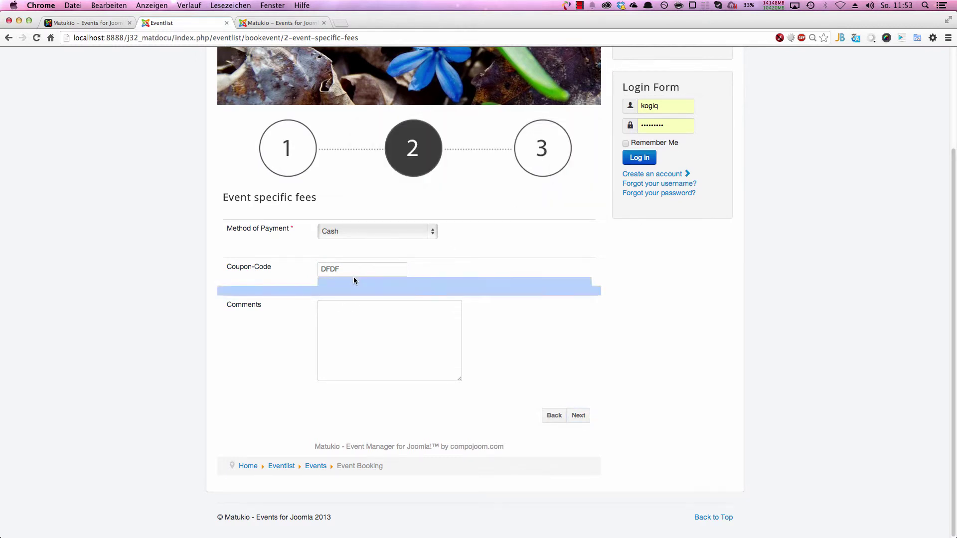
left_click(357, 268)
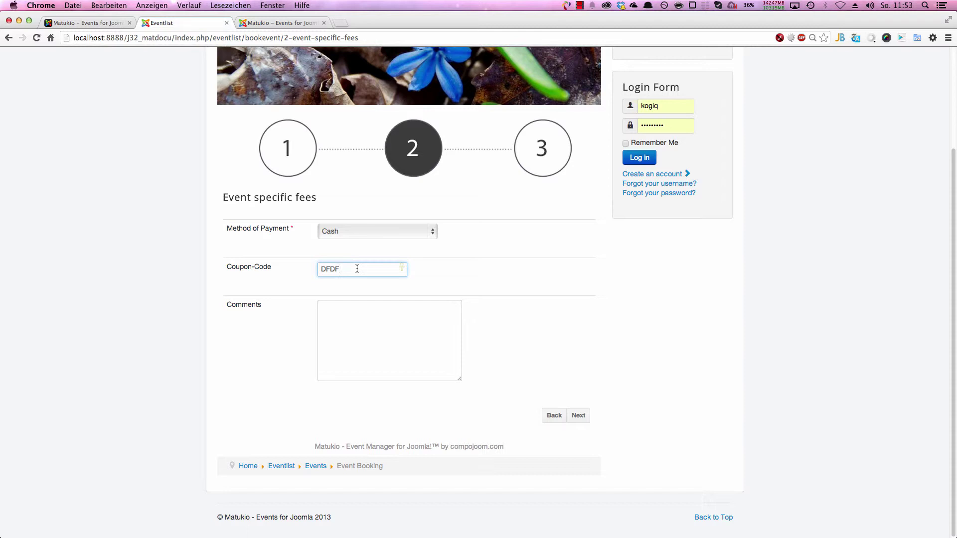
Step: Copy XMAS2013 from the admin coupon list and paste it over the rejected code
left_click(279, 23)
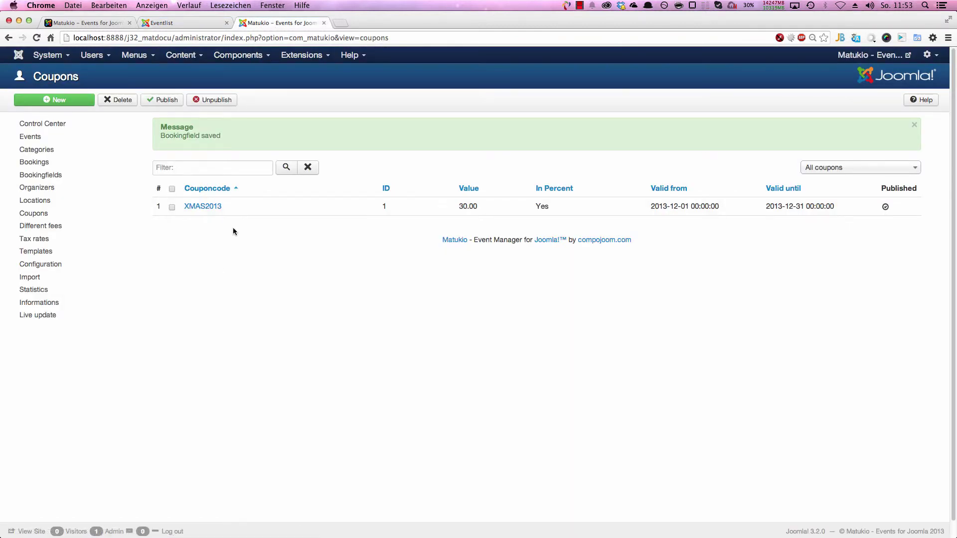
left_click_drag(234, 215, 180, 204)
key("super+c")
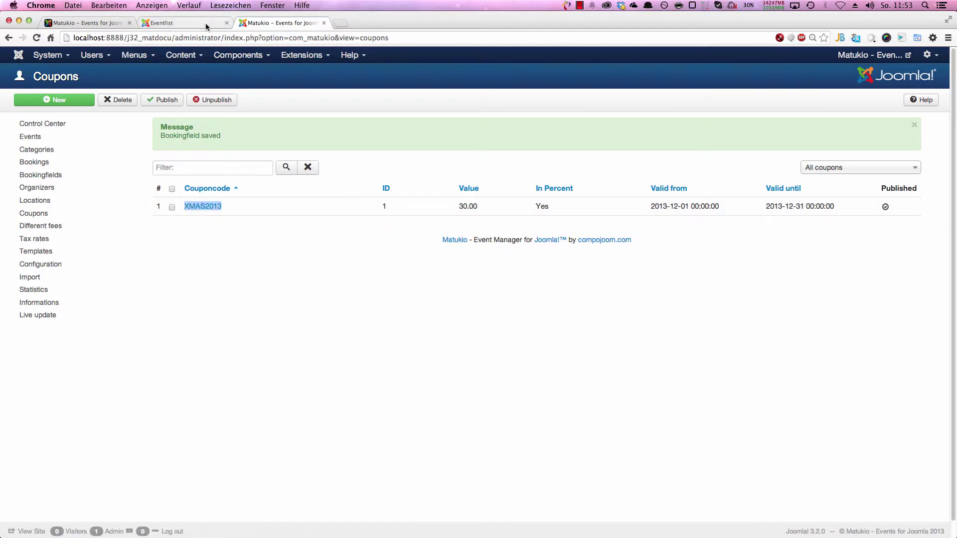
left_click(164, 23)
double_click(345, 268)
key("super+v")
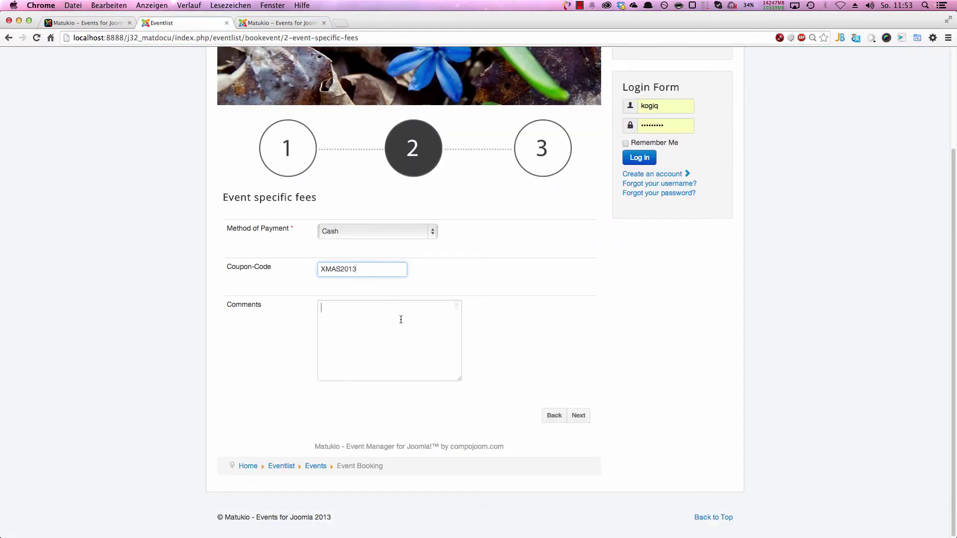
Step: Advance to the booking summary and check that coupon XMAS2013 brings the total to $ 20.30
left_click(398, 319)
left_click(578, 415)
scroll(431, 386, "down", 5)
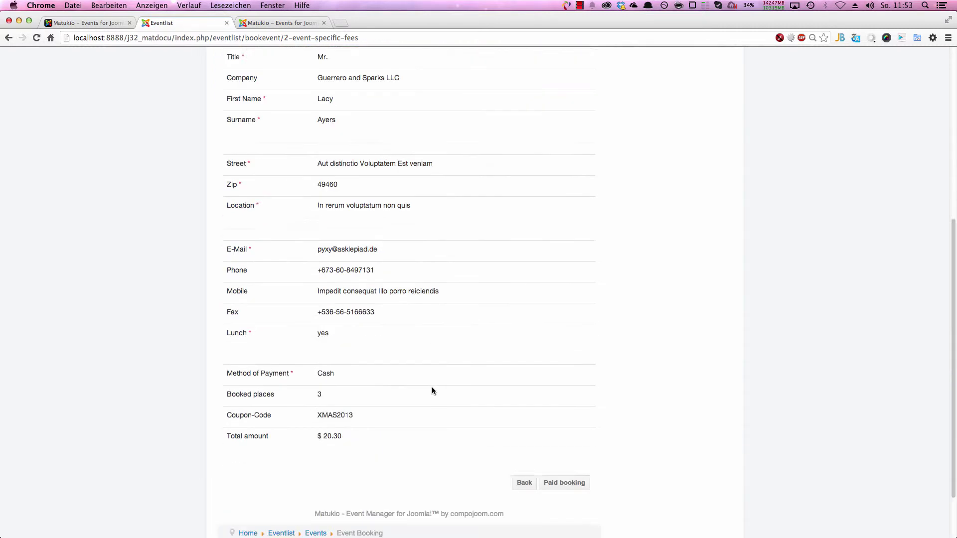
double_click(352, 348)
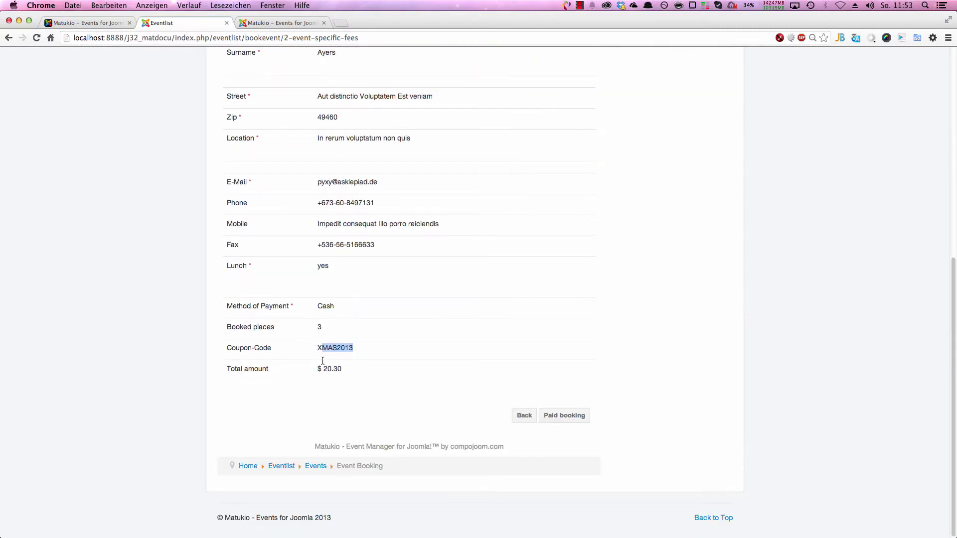
left_click_drag(323, 368, 332, 369)
left_click_drag(368, 368, 228, 375)
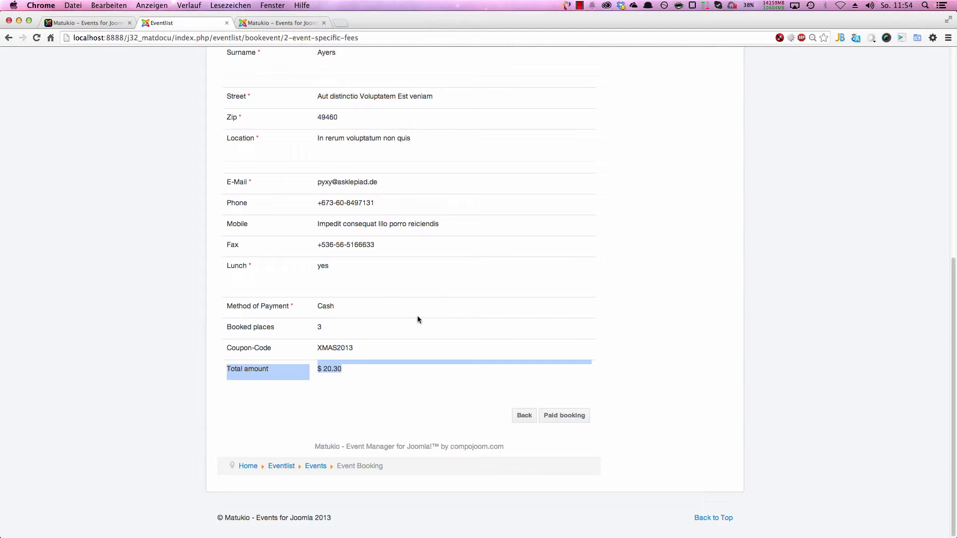
Step: Submit the booking as paid, confirm it, and return to the admin Coupons list
left_click(568, 416)
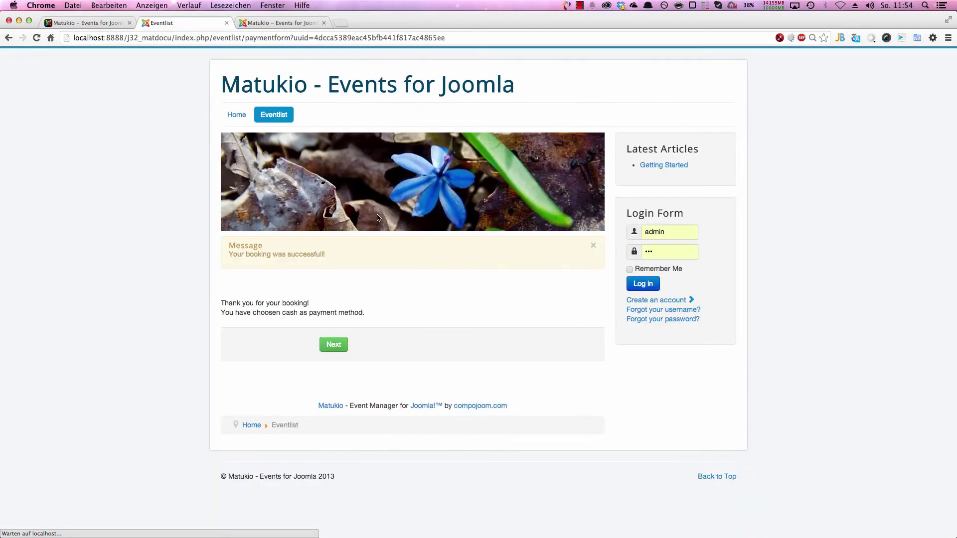
left_click(333, 345)
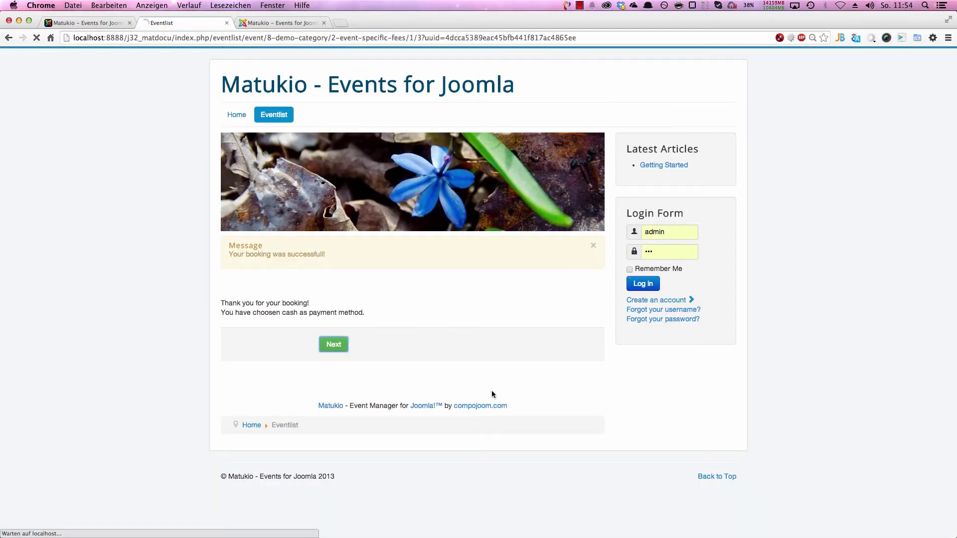
left_click(285, 24)
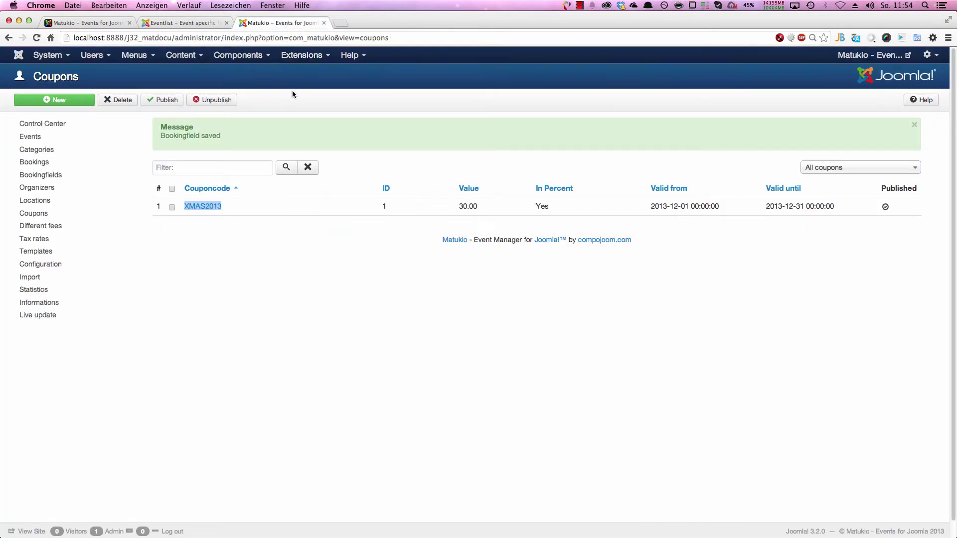
Step: Check that the XMAS2013 coupon shows 1 hit, allow the mail server prompt, and return to the event page
left_click(208, 206)
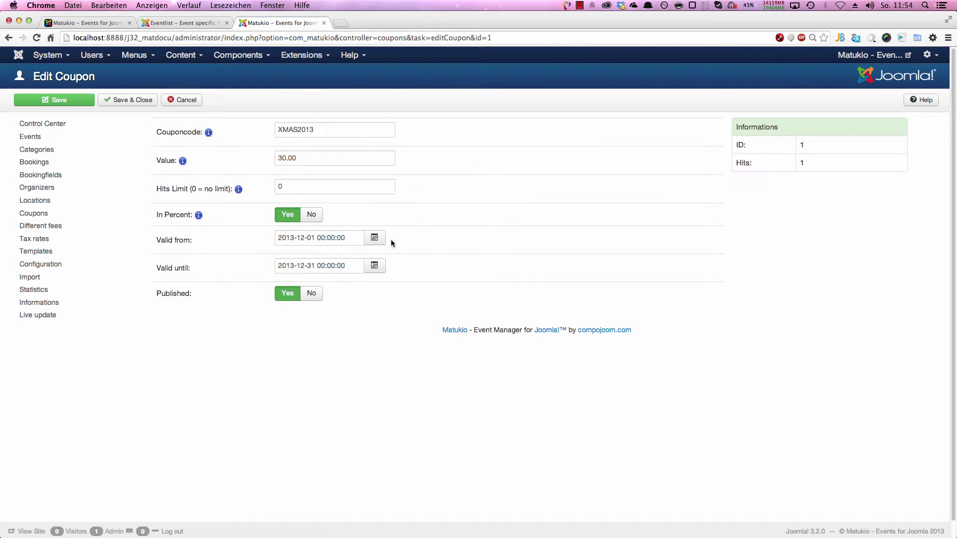
left_click_drag(876, 165, 735, 163)
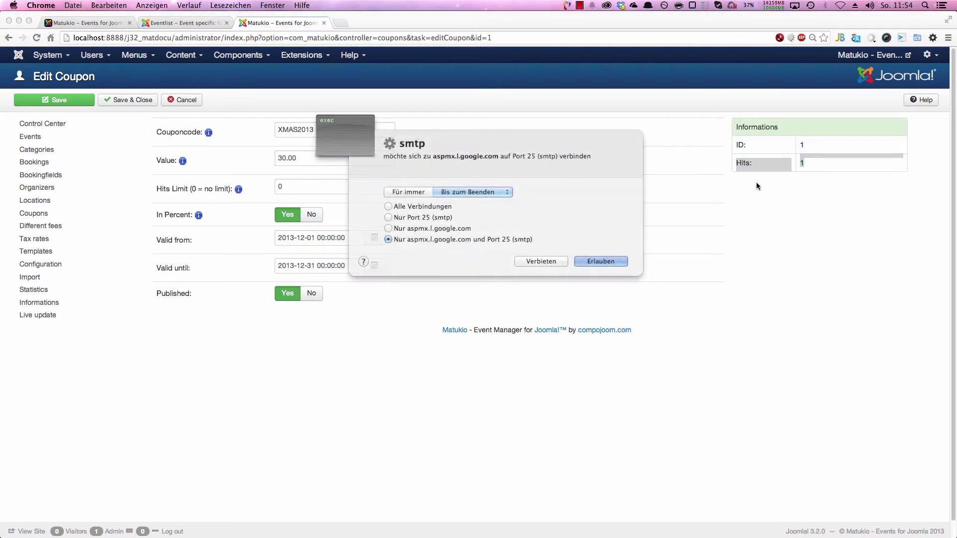
left_click(591, 262)
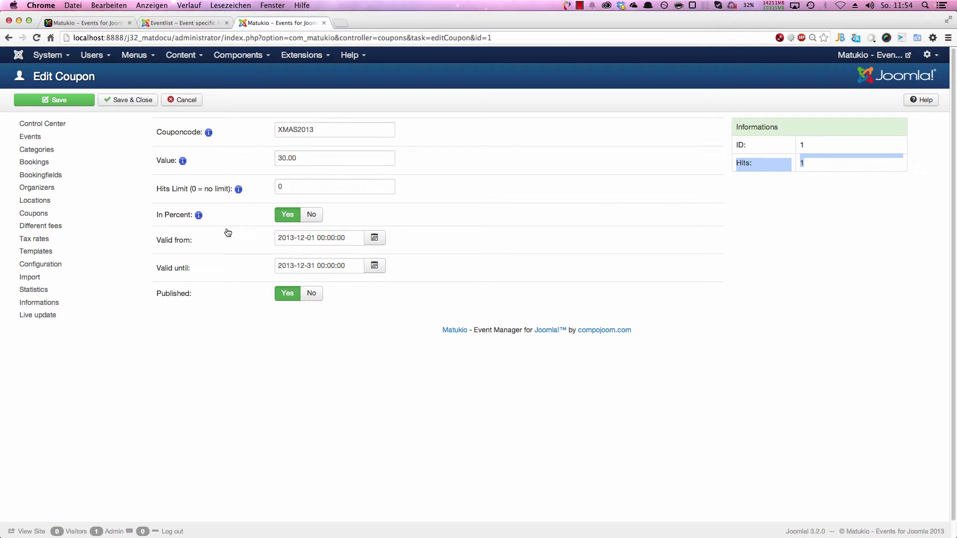
left_click(181, 24)
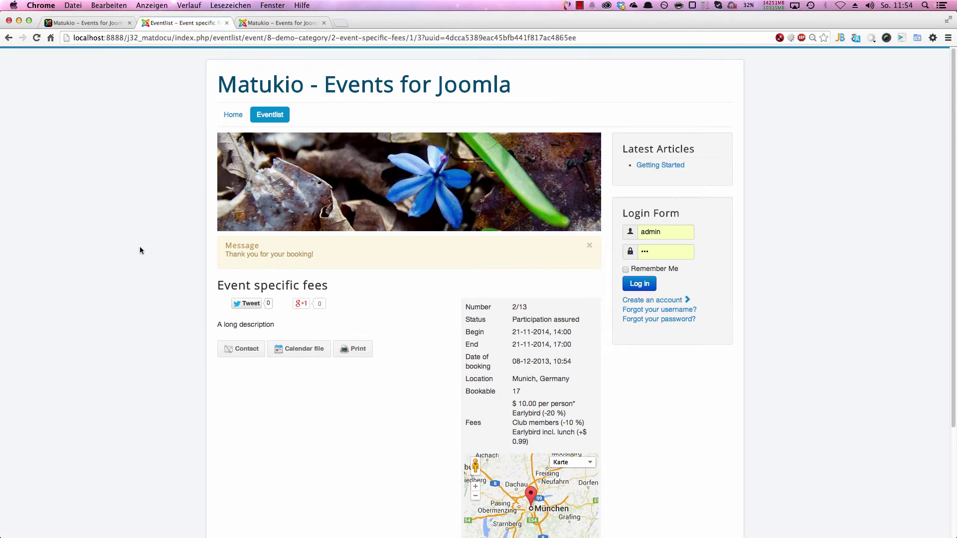
Step: Go back, reload the booking form, autofill new attendee data and continue to the fees step
left_click(9, 37)
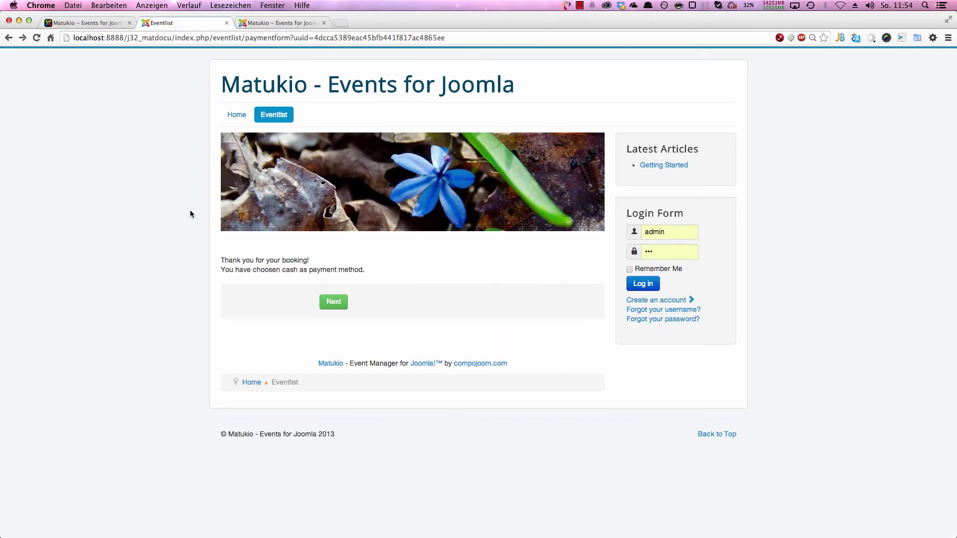
left_click(9, 38)
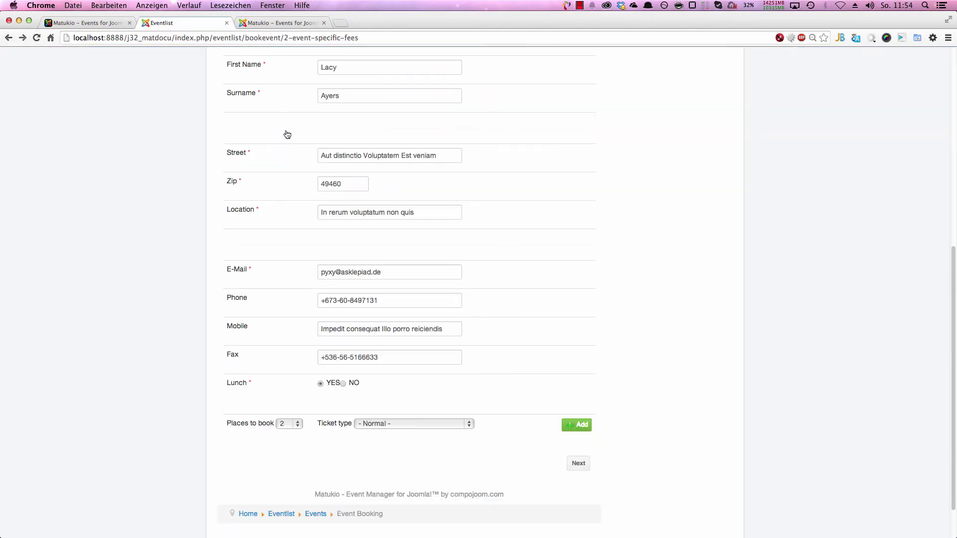
right_click(135, 145)
left_click(147, 168)
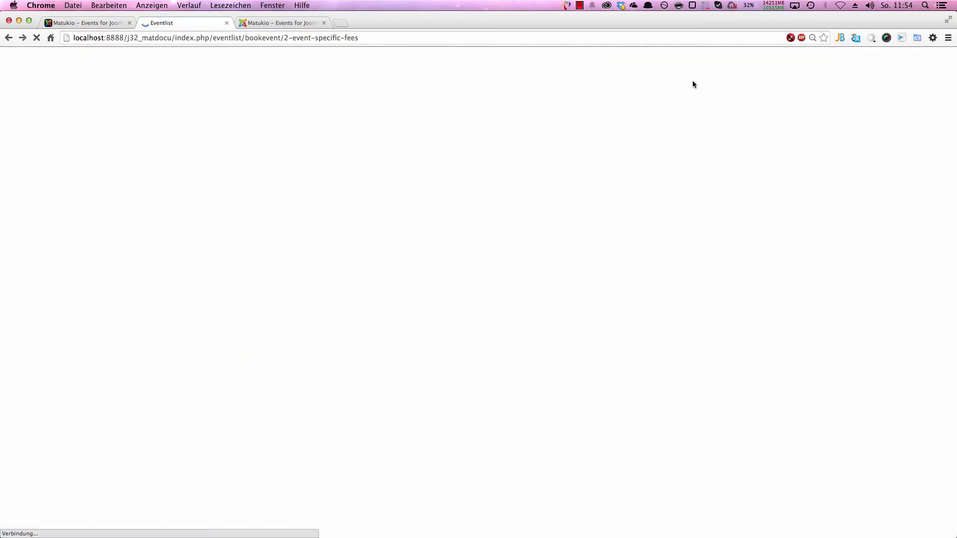
left_click(901, 38)
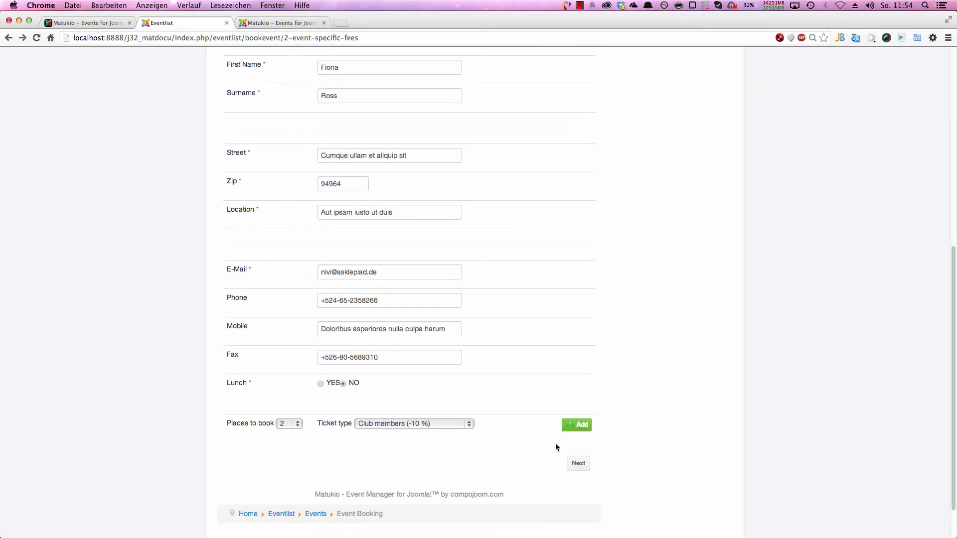
left_click(578, 463)
Step: Select Banktransfer as the Method of Payment and return to the admin coupon editor
left_click(371, 232)
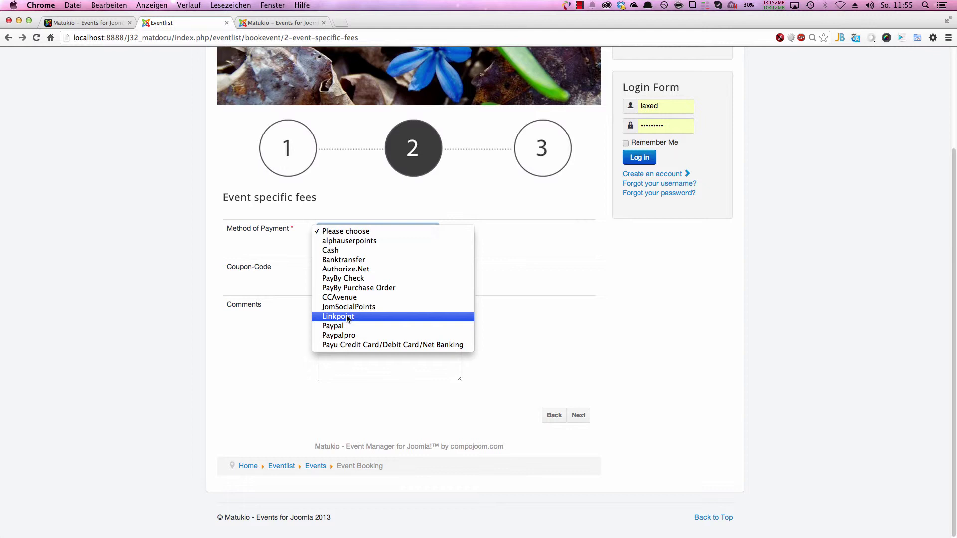
left_click(358, 260)
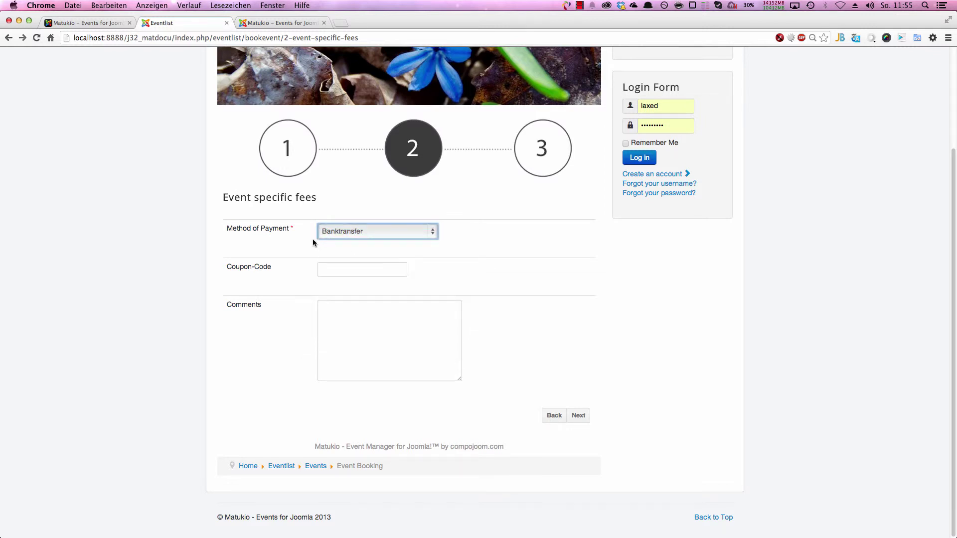
left_click(269, 23)
left_click(323, 55)
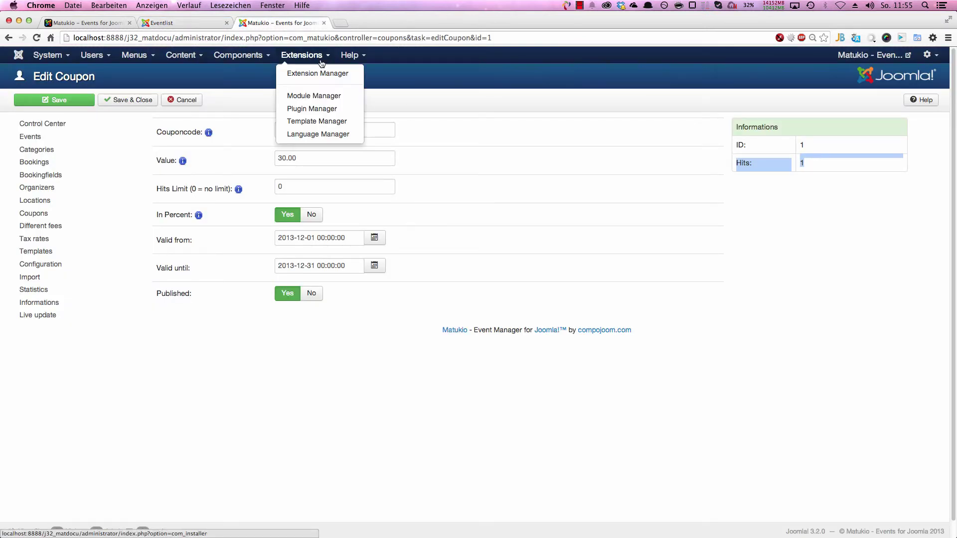
Step: Filter Plugin Manager to payment plugins, then inspect and close Payment - Banktransfer, leaving it enabled
left_click(319, 111)
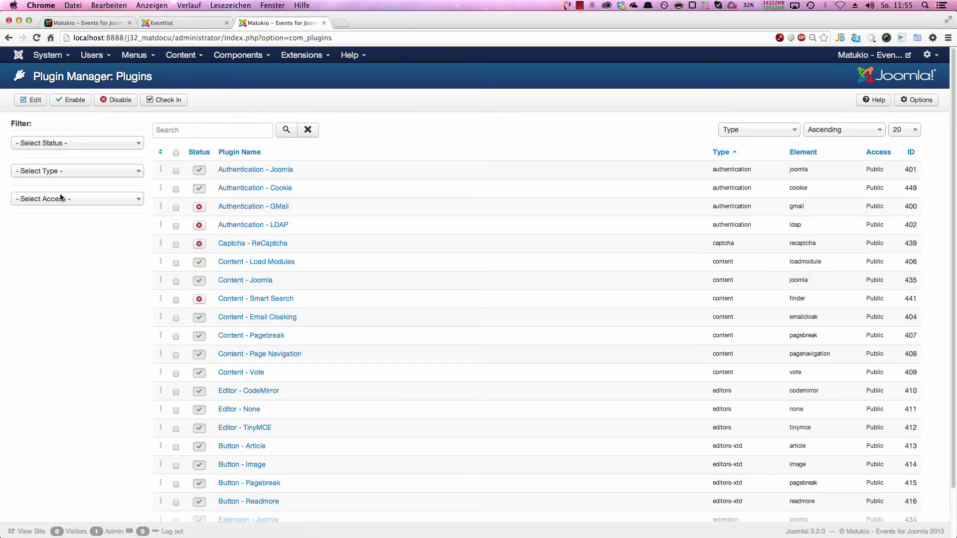
left_click(78, 172)
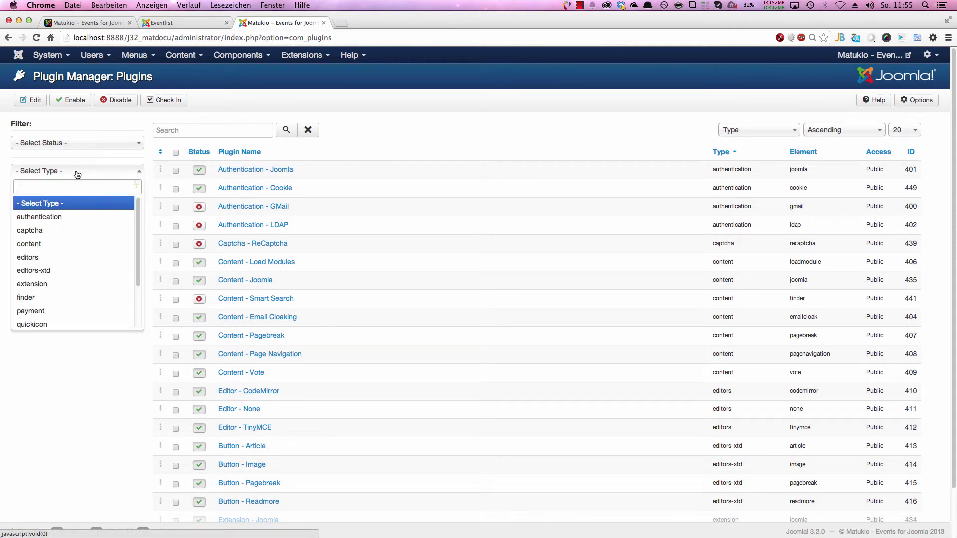
left_click(40, 311)
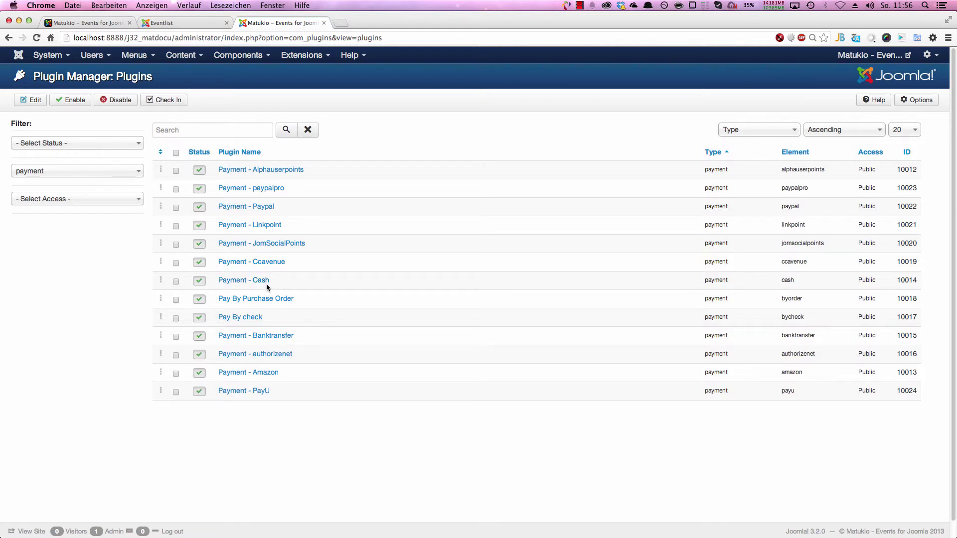
left_click(240, 341)
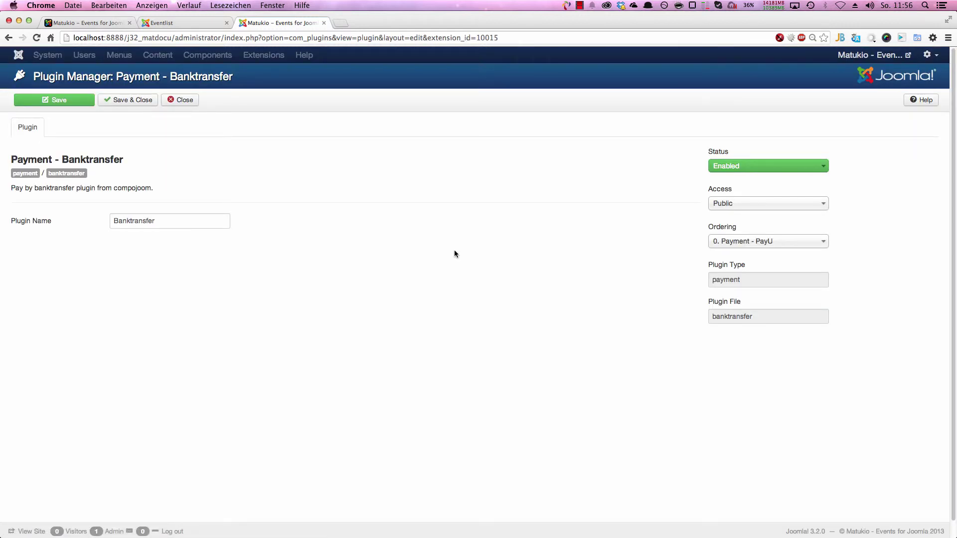
scroll(251, 252, "down", 1)
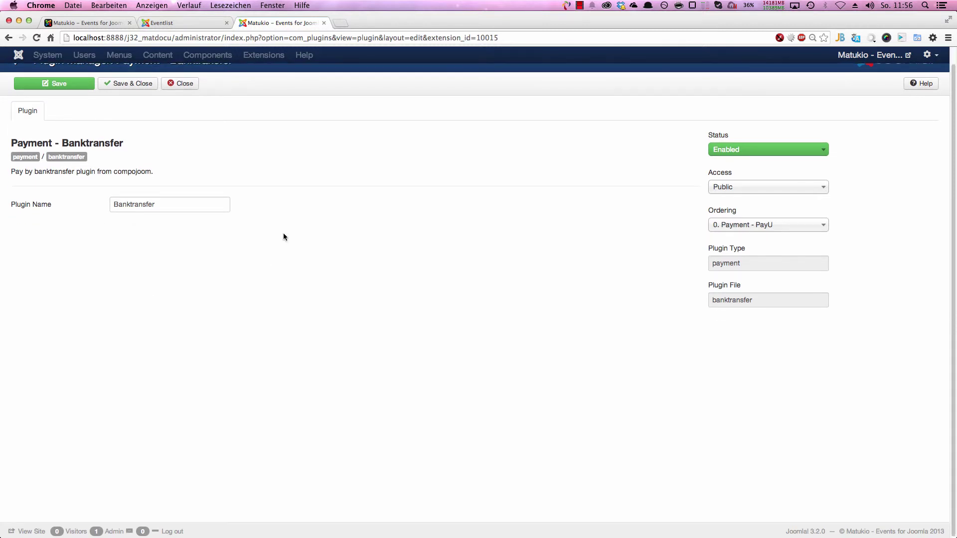
left_click(772, 153)
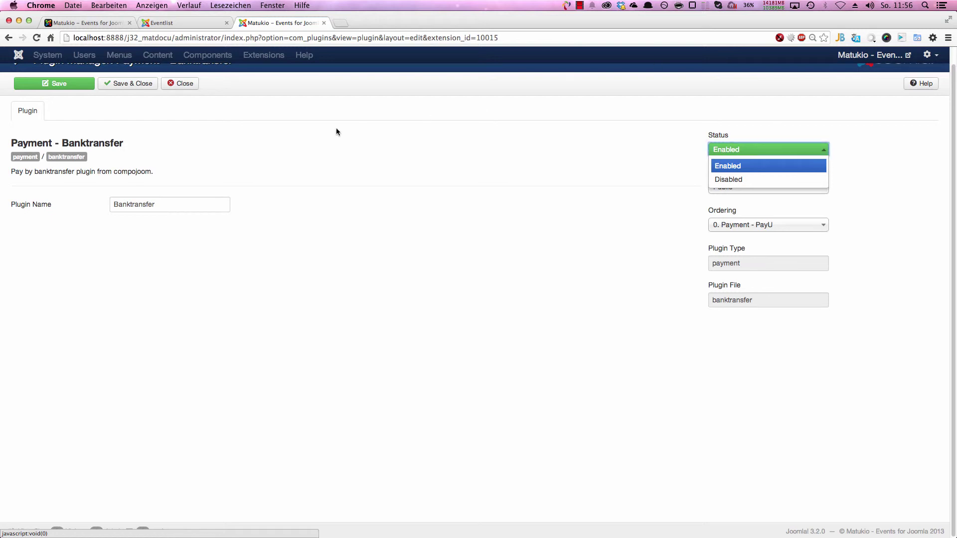
left_click(185, 86)
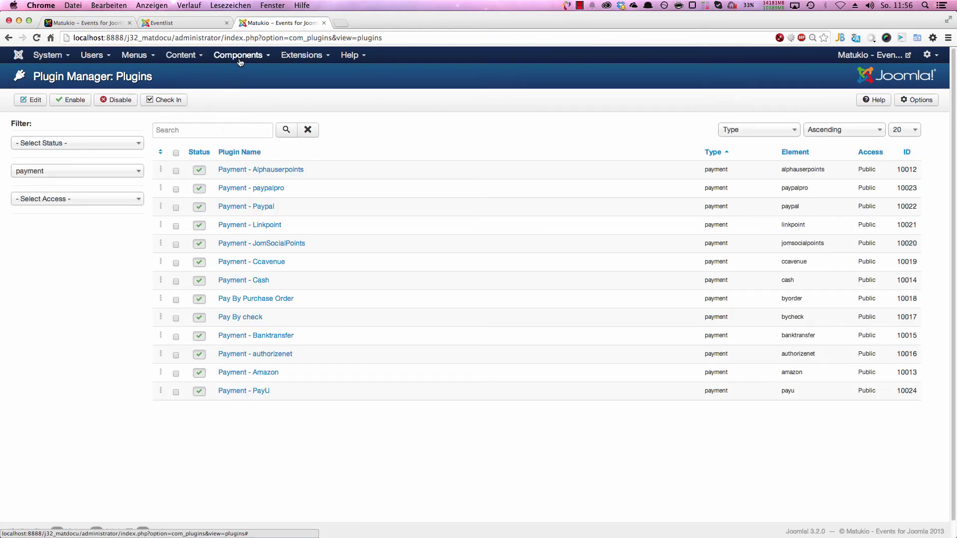
Step: Open Matukio's configuration at its Payment tab
left_click(238, 55)
mouse_move(235, 114)
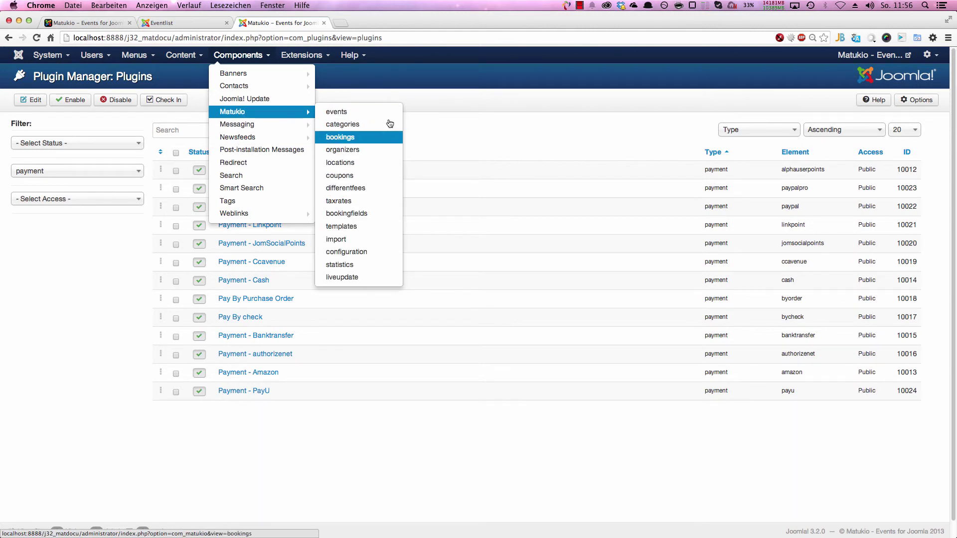
left_click(366, 252)
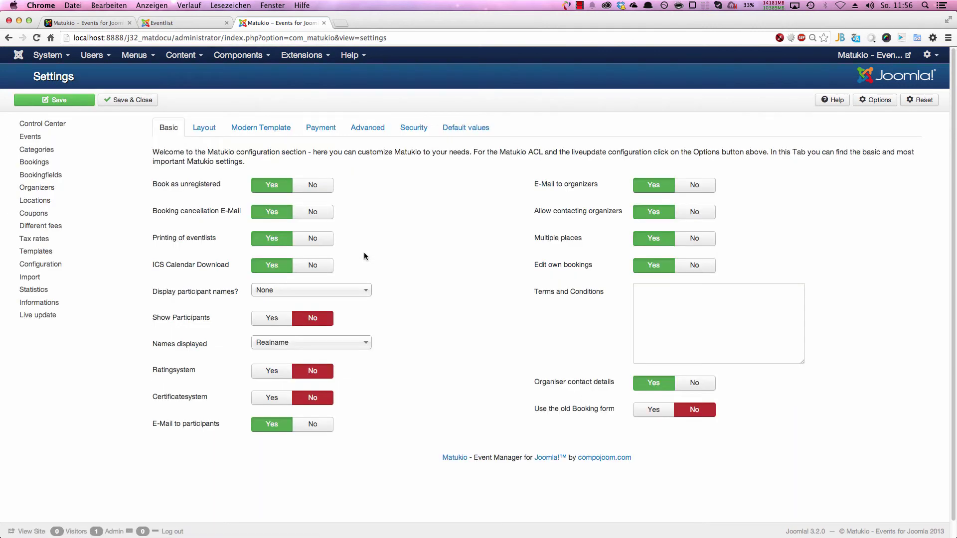
left_click(319, 129)
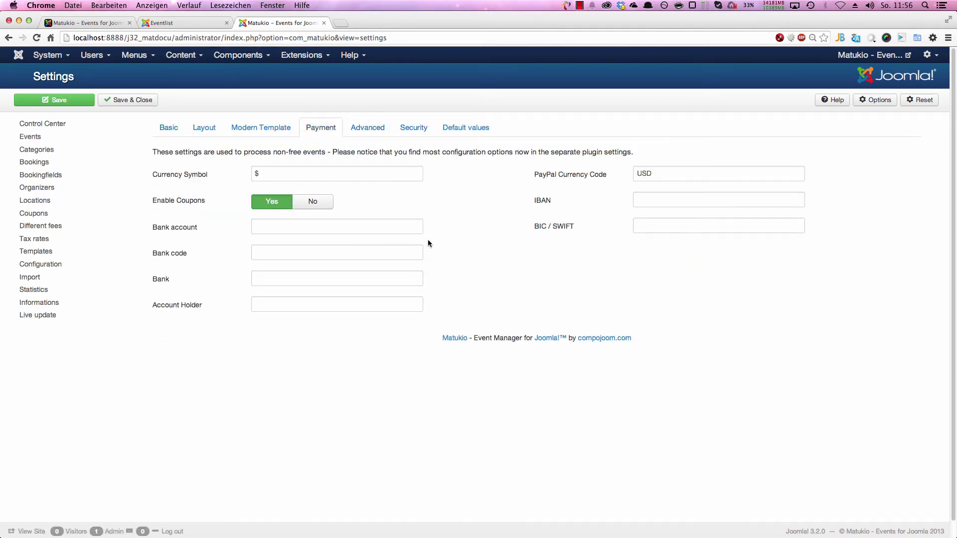
Step: Fill in the bank account, bank code 12312323, bank name MyBank and the account holder
left_click(302, 226)
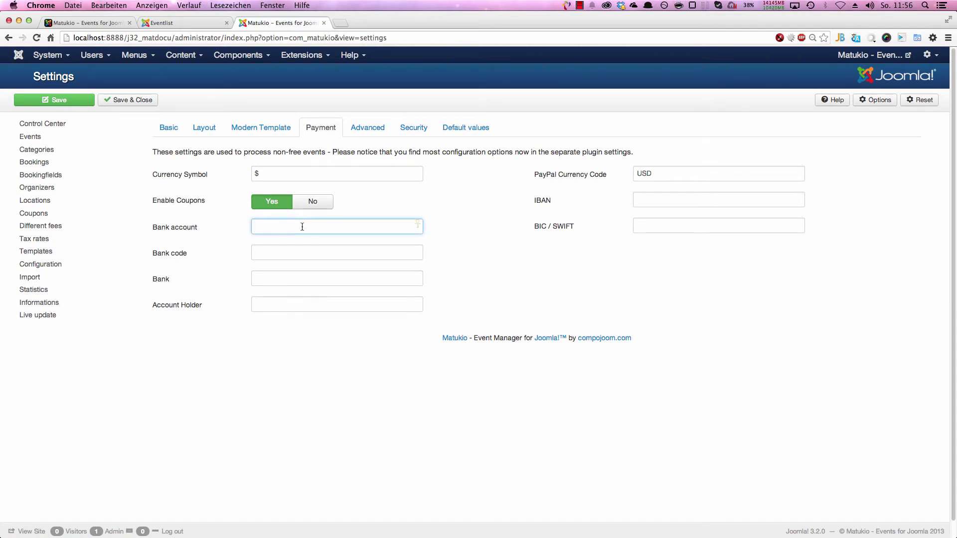
type("My Bankaccount")
key("Tab")
type("12312323")
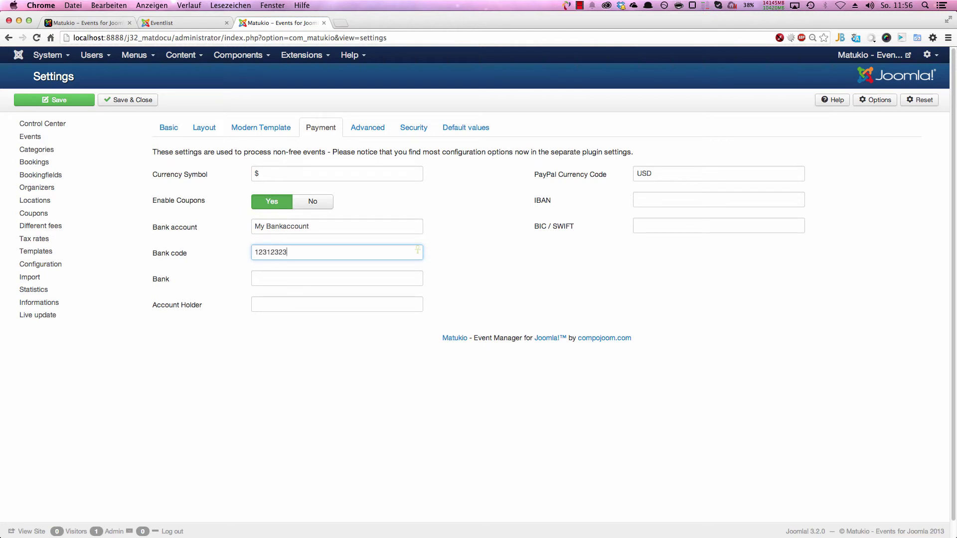
key("Tab")
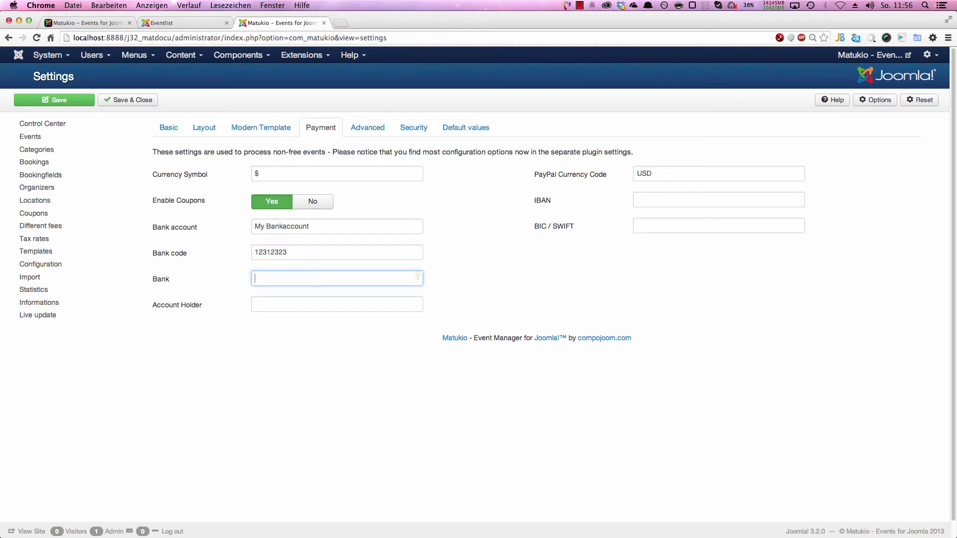
type("MyBank")
key("Tab")
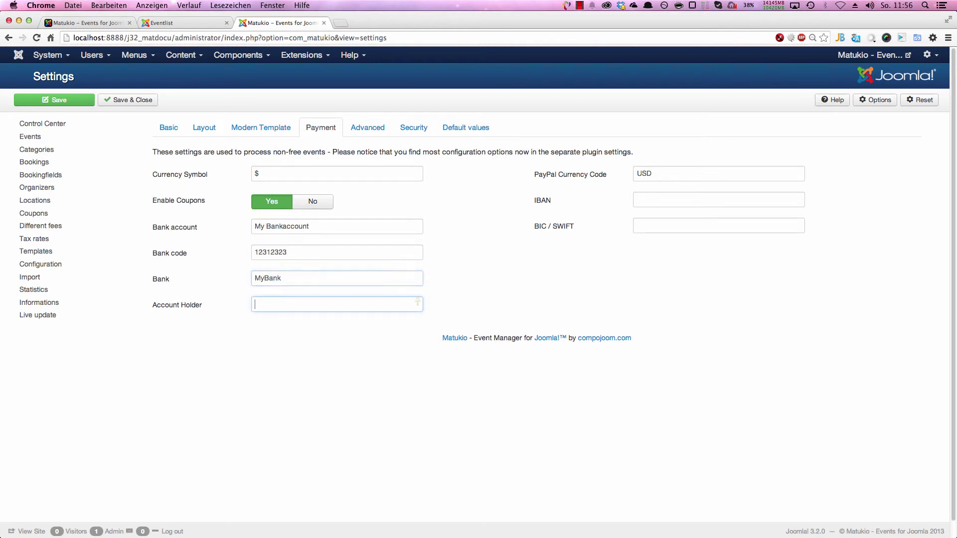
type("123123")
Step: Enter the IBAN and BIC/SWIFT code, then save the Matukio settings
left_click(686, 196)
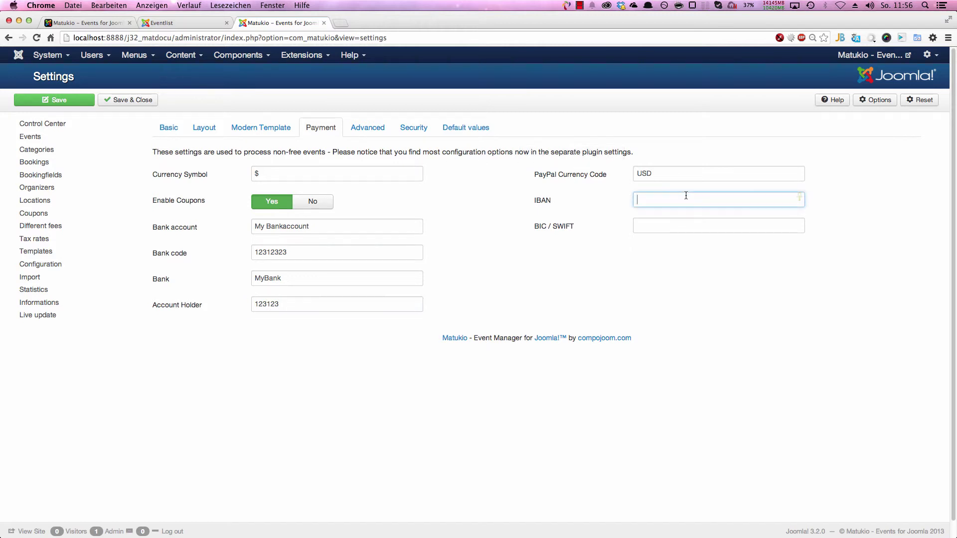
type("23123123123123")
left_click(675, 226)
type("1231")
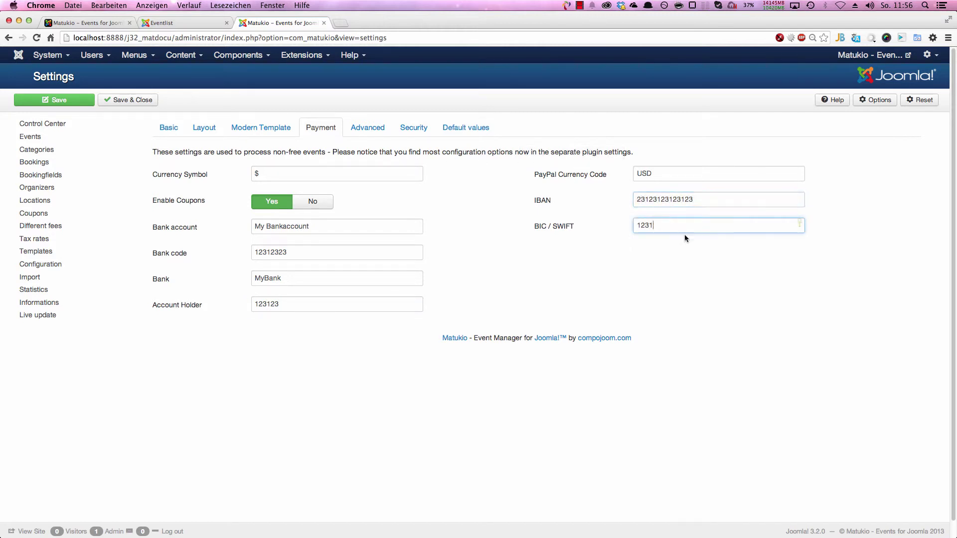
type("23123123")
left_click(72, 99)
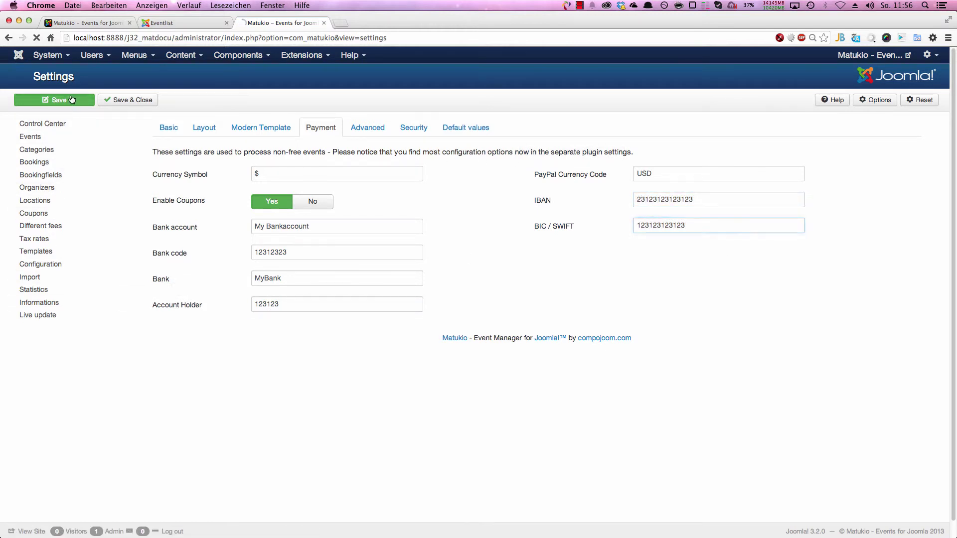
Step: Submit the paid Banktransfer booking, allow both mail prompts, and select the displayed bank details table
left_click(180, 23)
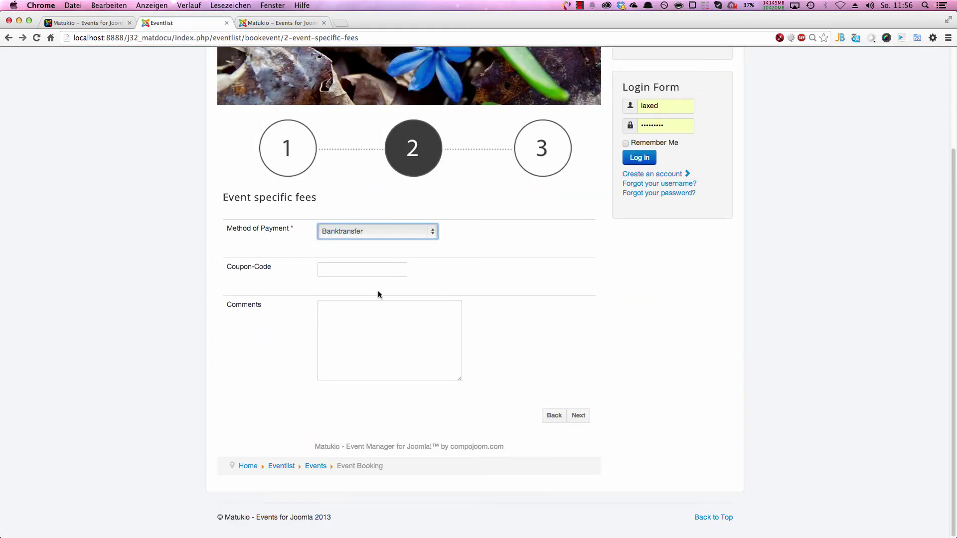
left_click(587, 415)
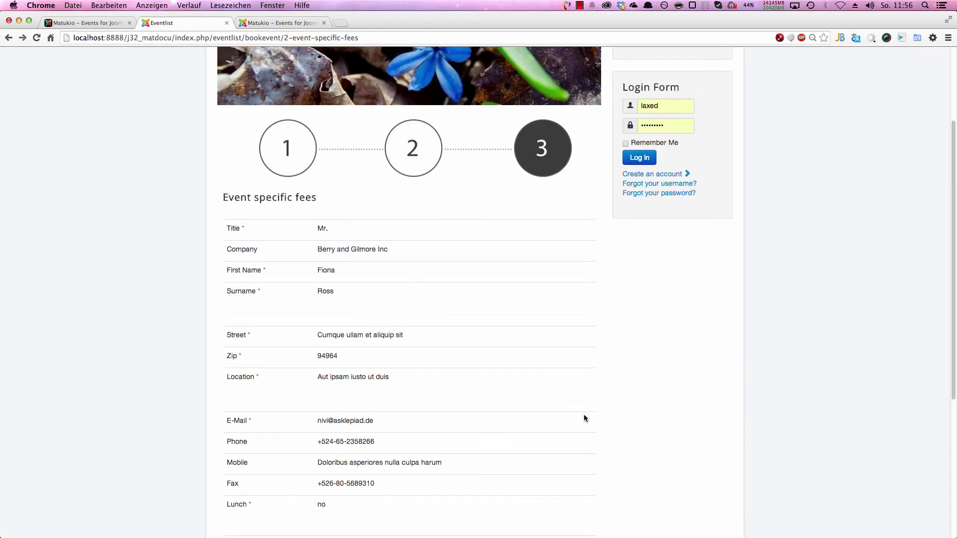
scroll(474, 388, "down", 5)
left_click(573, 415)
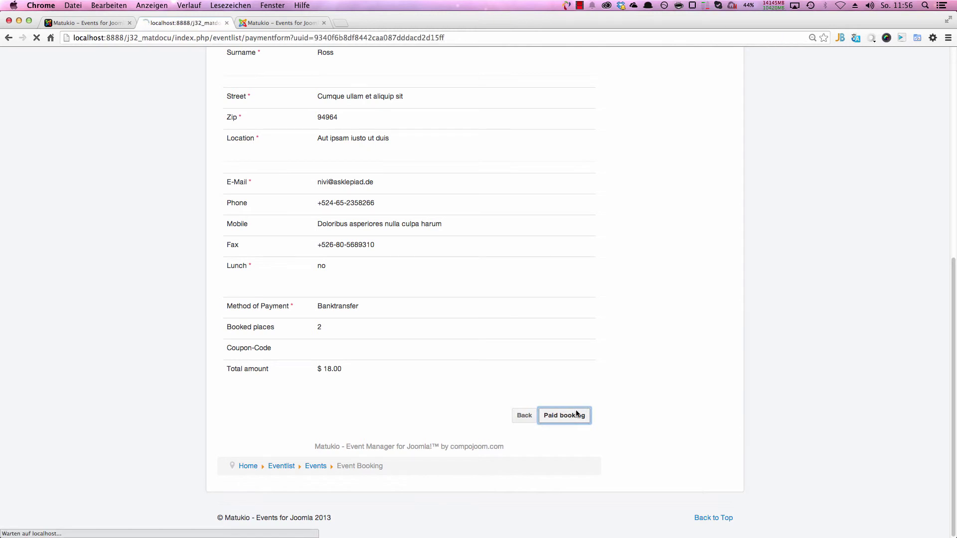
left_click(592, 260)
left_click(592, 259)
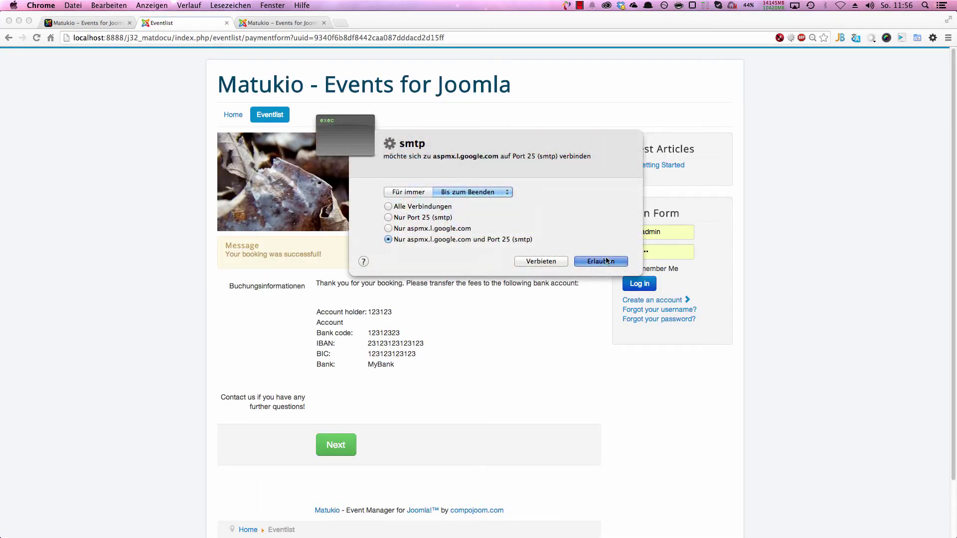
left_click_drag(427, 381, 347, 332)
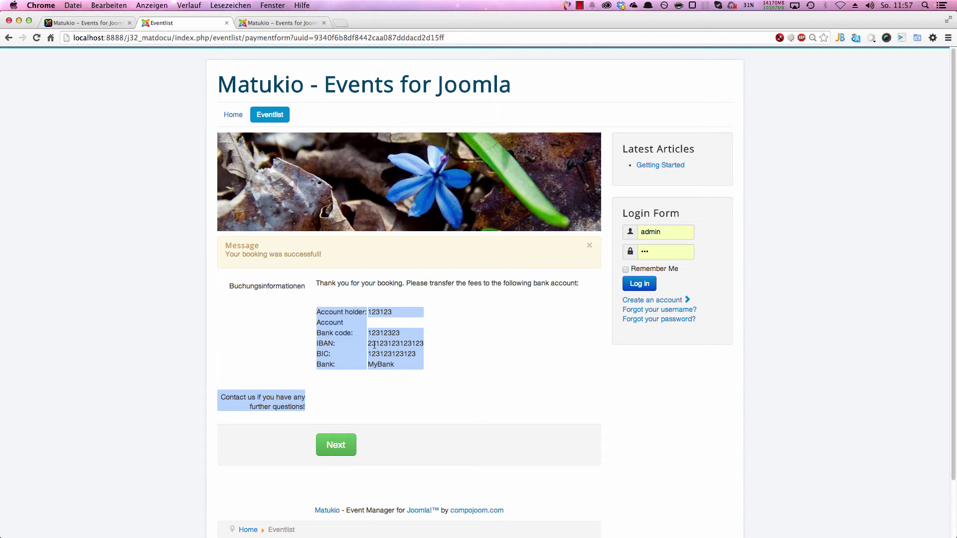
left_click_drag(445, 373, 309, 322)
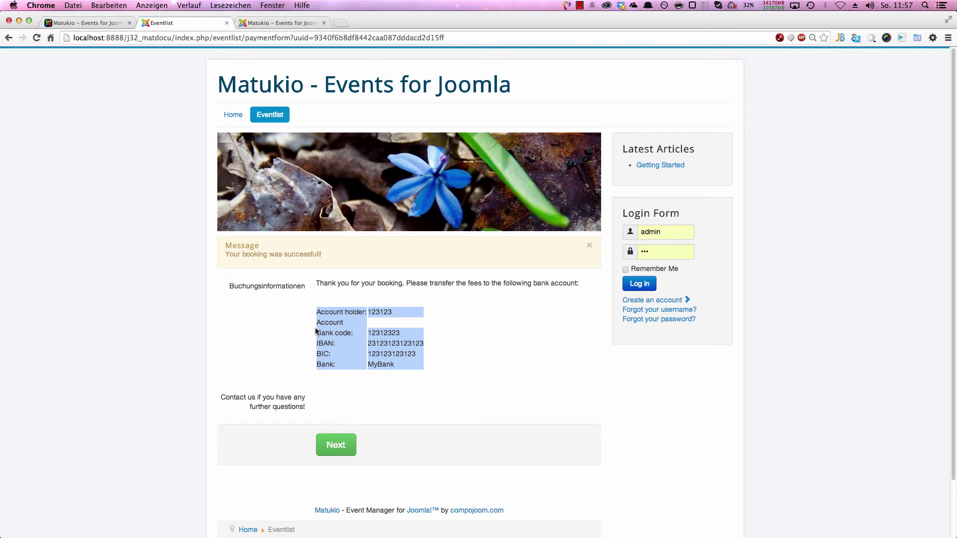
Step: Open Plugin Manager from the admin Extensions menu, then return to the booking confirmation tab
left_click(260, 23)
left_click(304, 56)
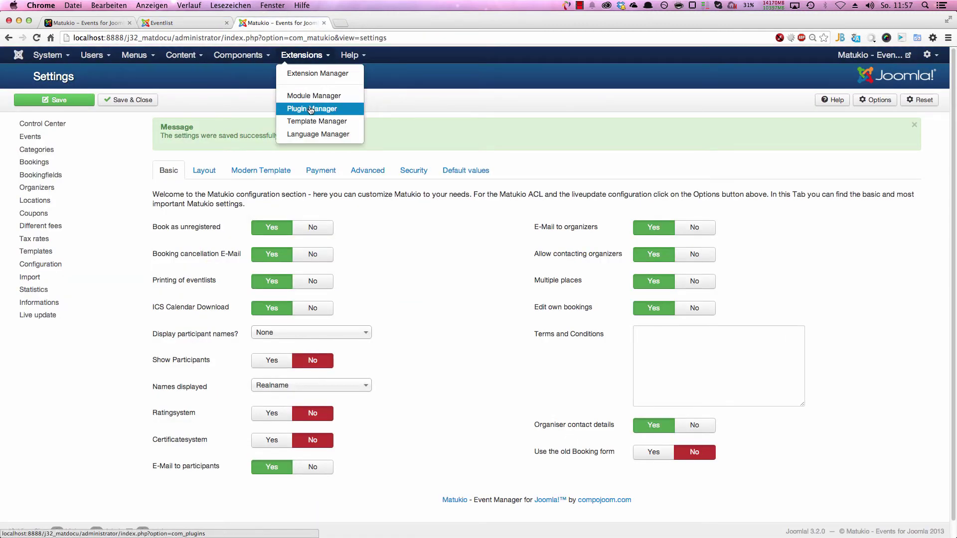
left_click(307, 110)
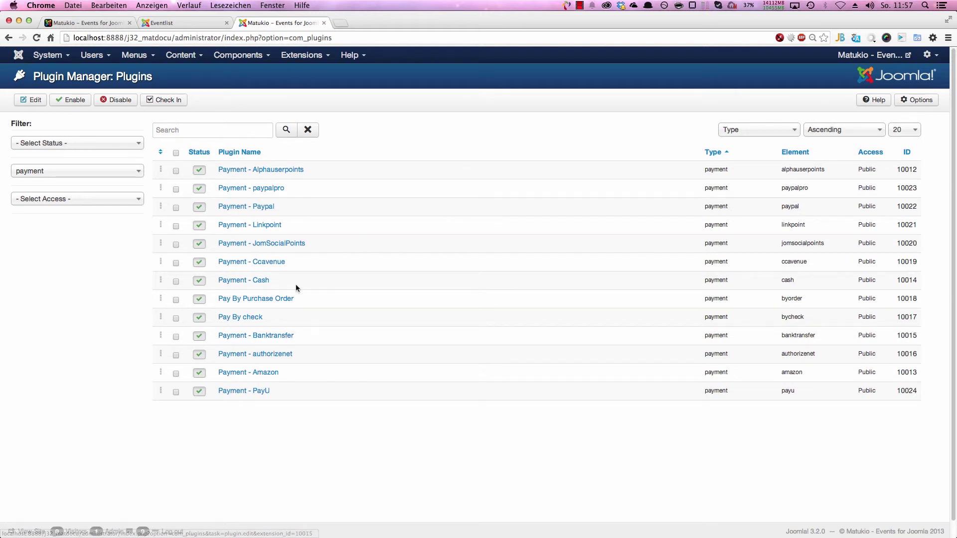
left_click(172, 24)
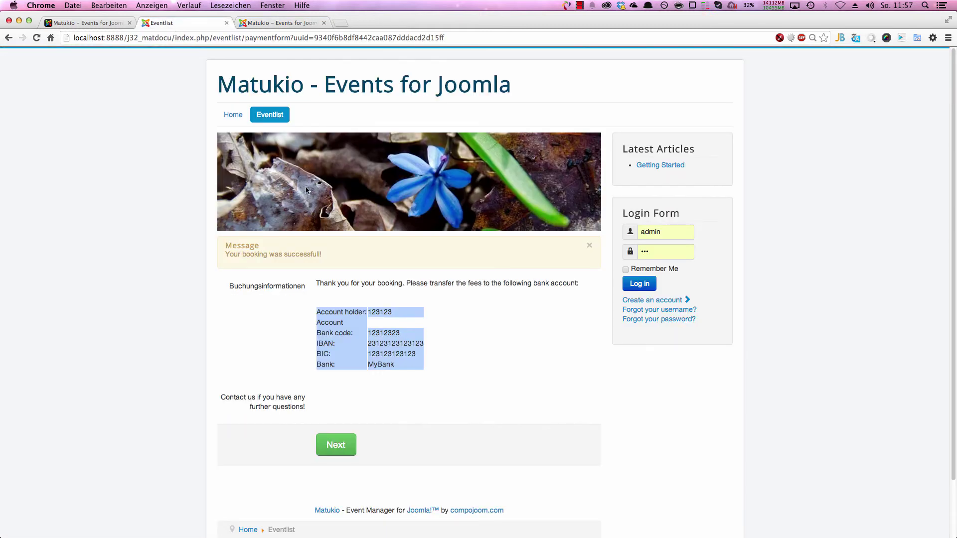
Step: Back on the booking form, review the offered payment methods, keep Banktransfer, and return to Plugin Manager
right_click(101, 233)
left_click(109, 239)
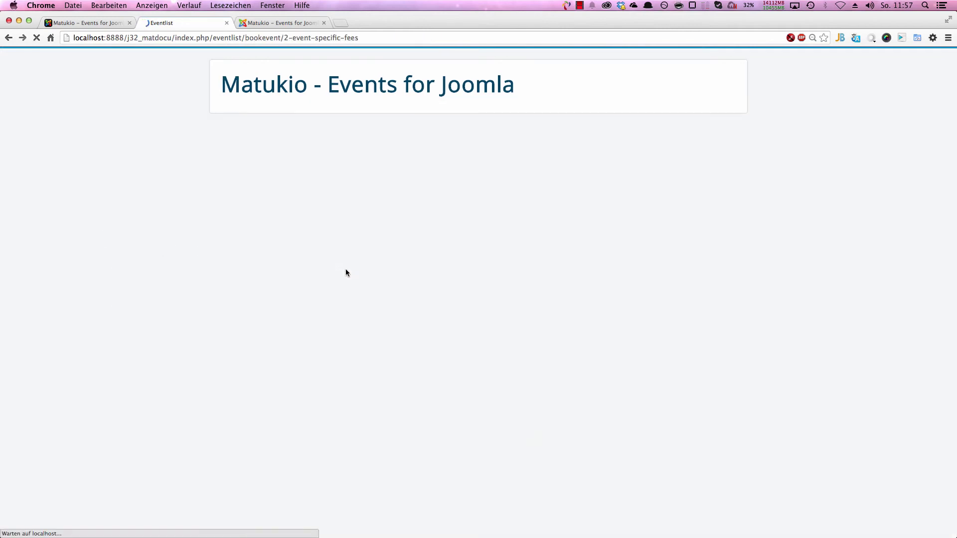
left_click(578, 462)
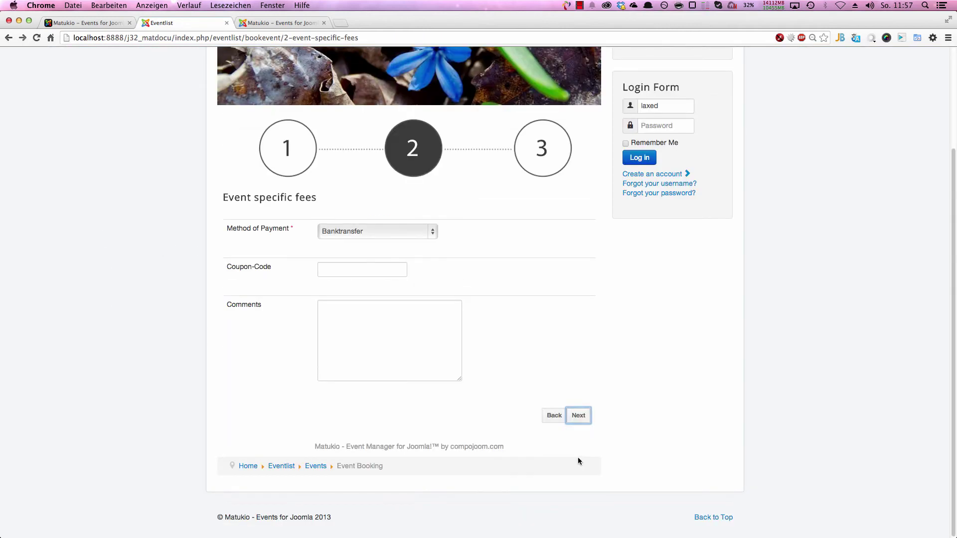
left_click(350, 234)
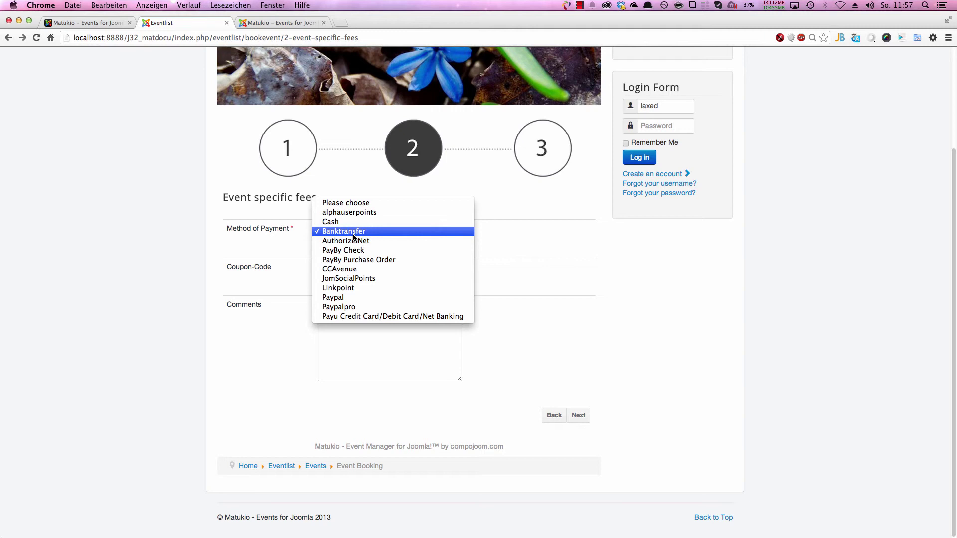
left_click(250, 25)
left_click(259, 24)
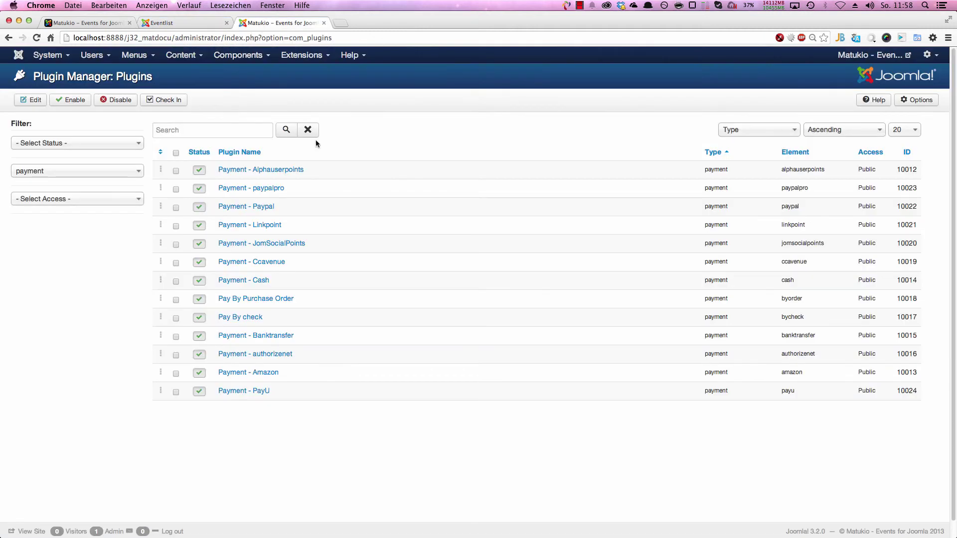
Step: Open Payment - Cash, replace its Plugin Name 'Cash' with 'Pay by cash', and save
left_click(260, 280)
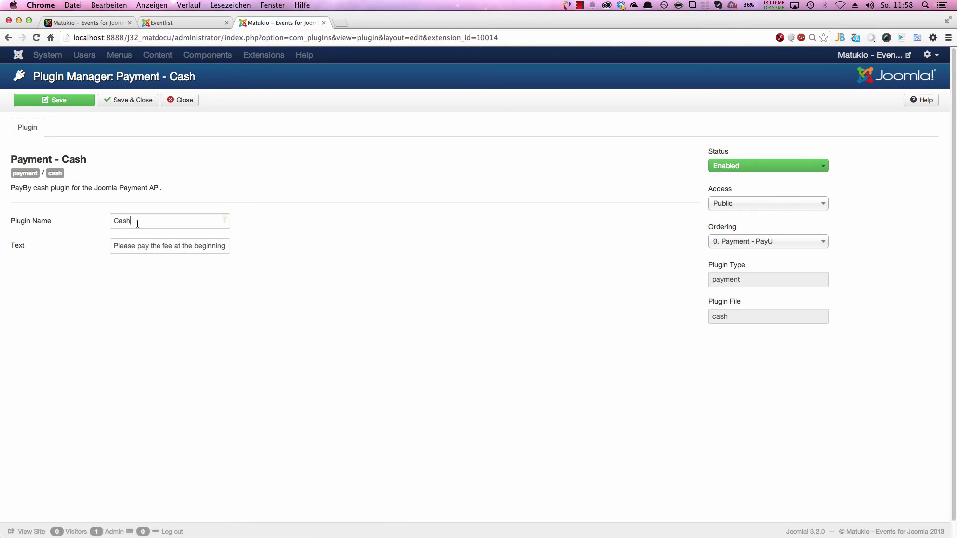
double_click(137, 223)
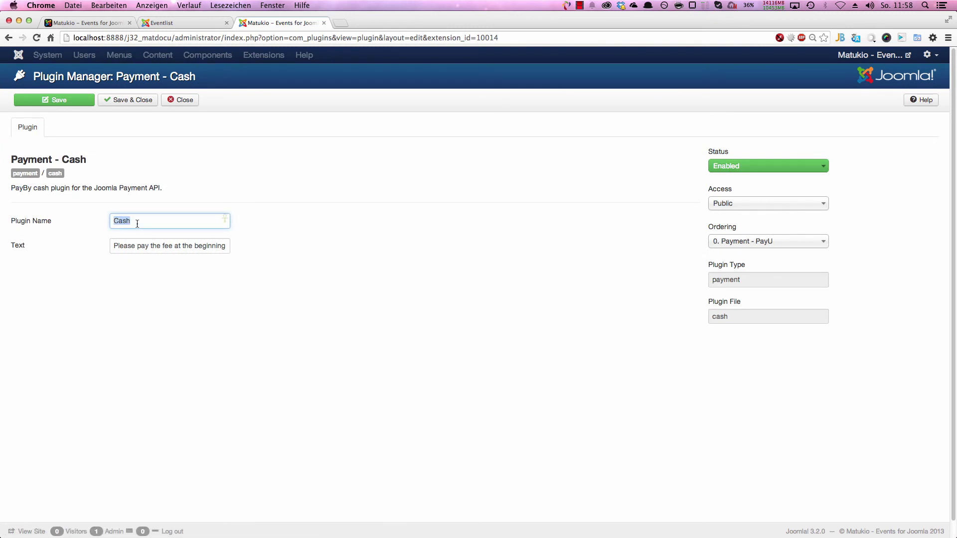
type("Cas")
key("BackSpace")
key("BackSpace")
key("BackSpace")
type("Pay by cash")
left_click(56, 100)
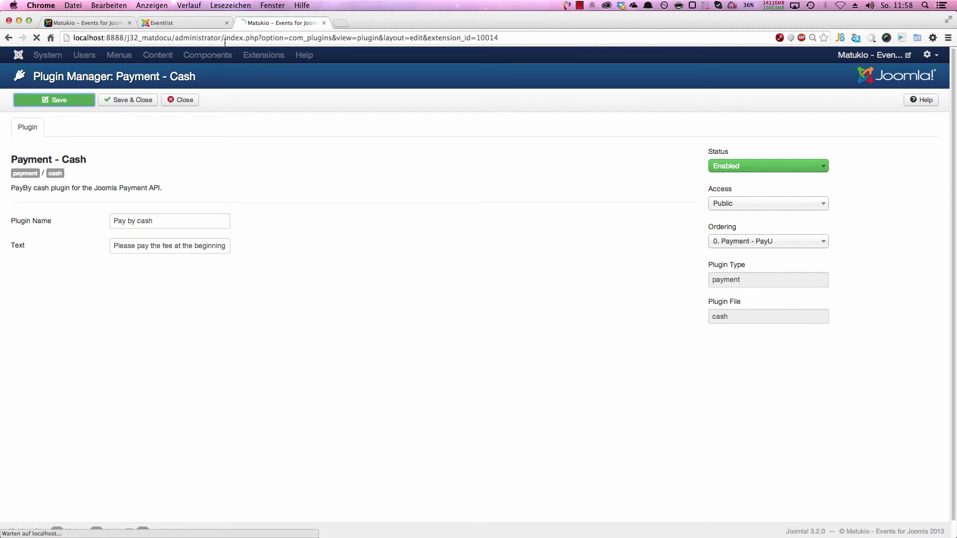
Step: Reload the booking form, autofill step 1 and continue to the payment step
left_click(190, 24)
right_click(115, 115)
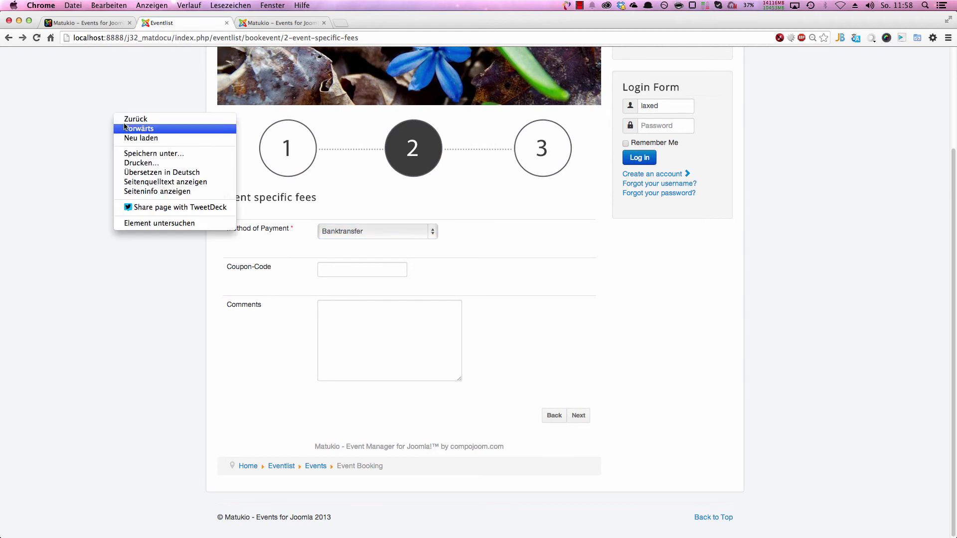
left_click(141, 138)
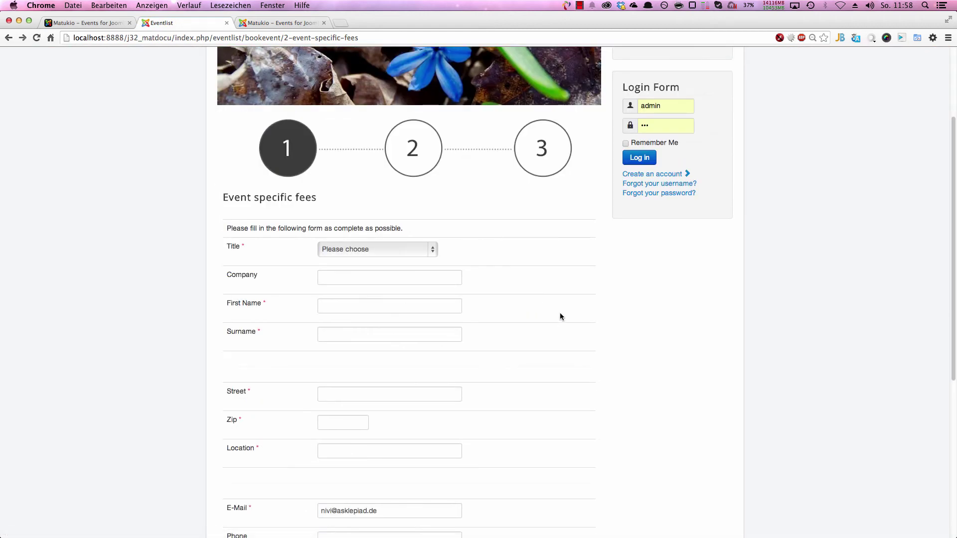
left_click(901, 38)
scroll(661, 236, "down", 5)
left_click(576, 414)
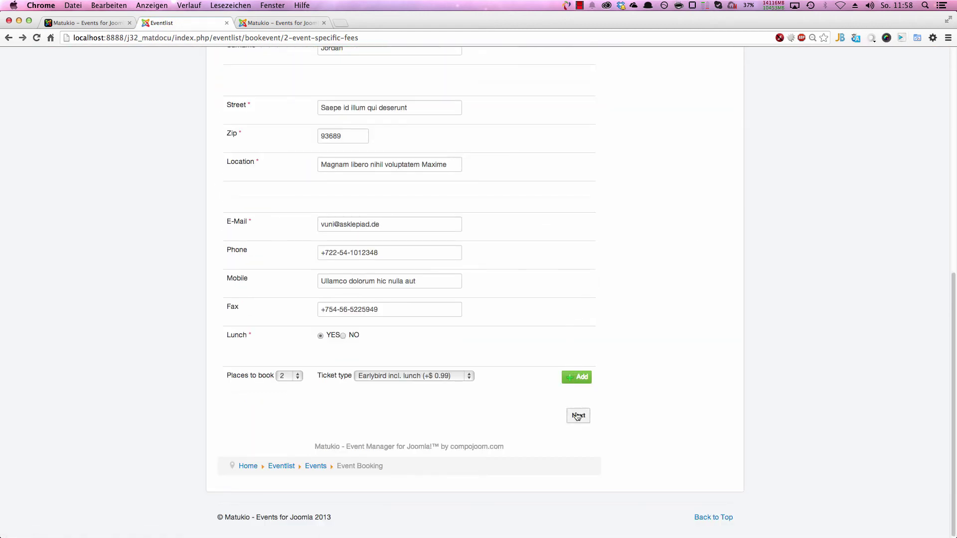
Step: Confirm Method of Payment lists 'Pay by cash', then Save & Close the cash plugin
left_click(337, 231)
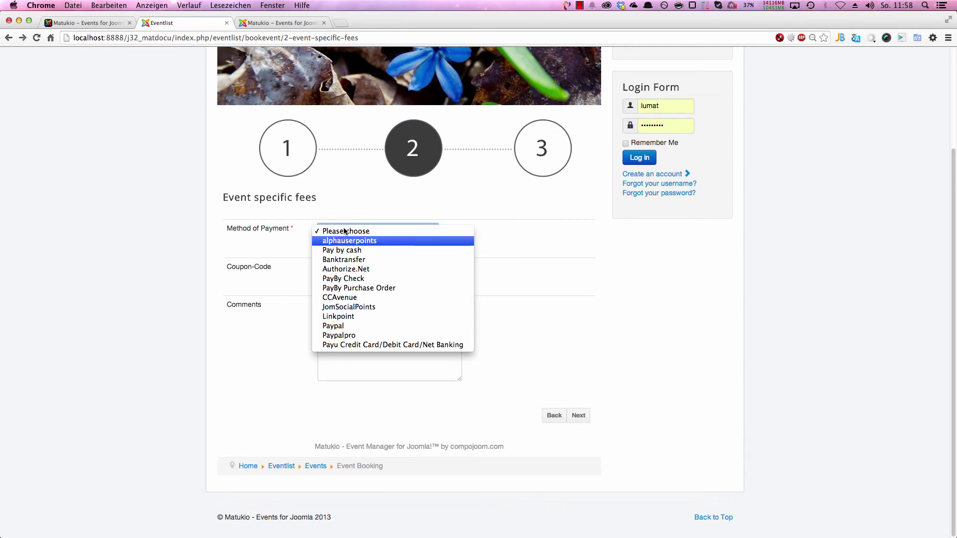
left_click(360, 249)
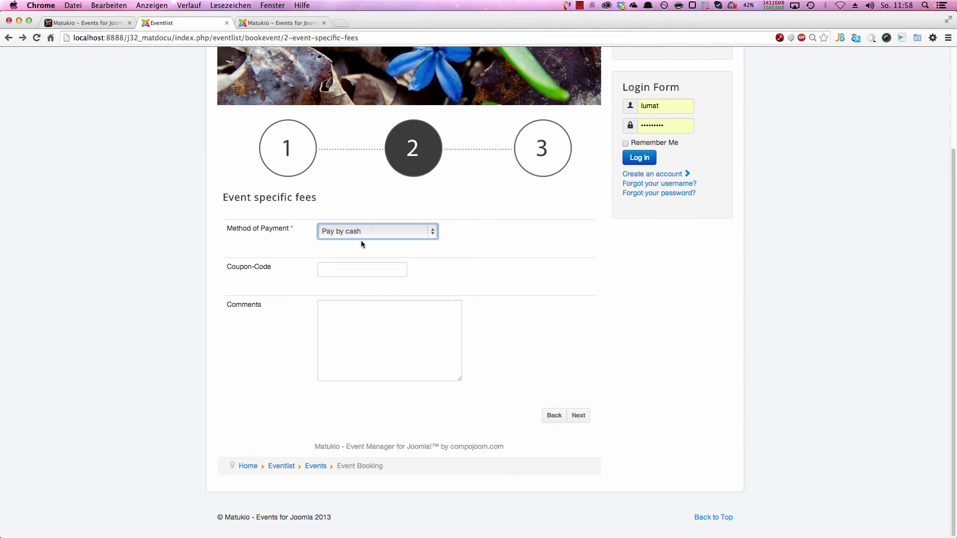
left_click(358, 235)
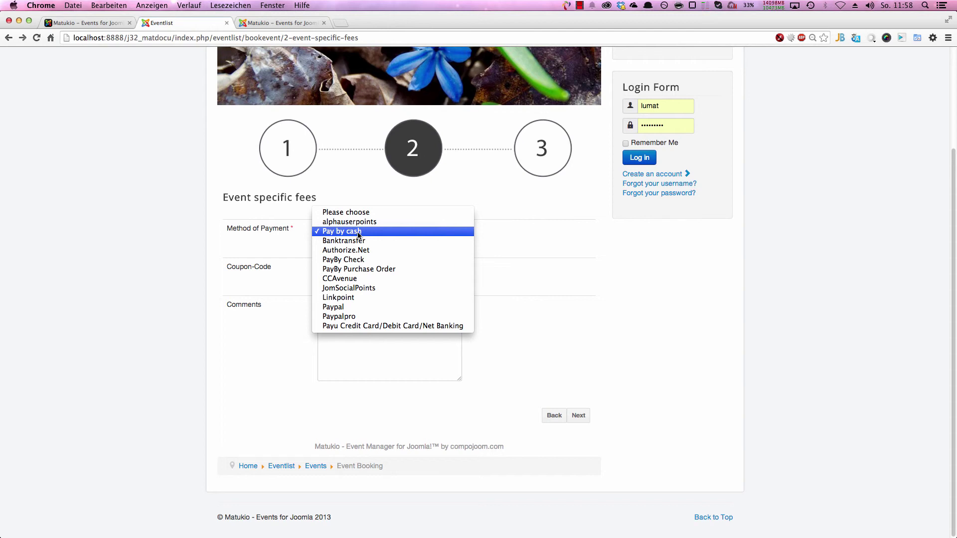
left_click(259, 27)
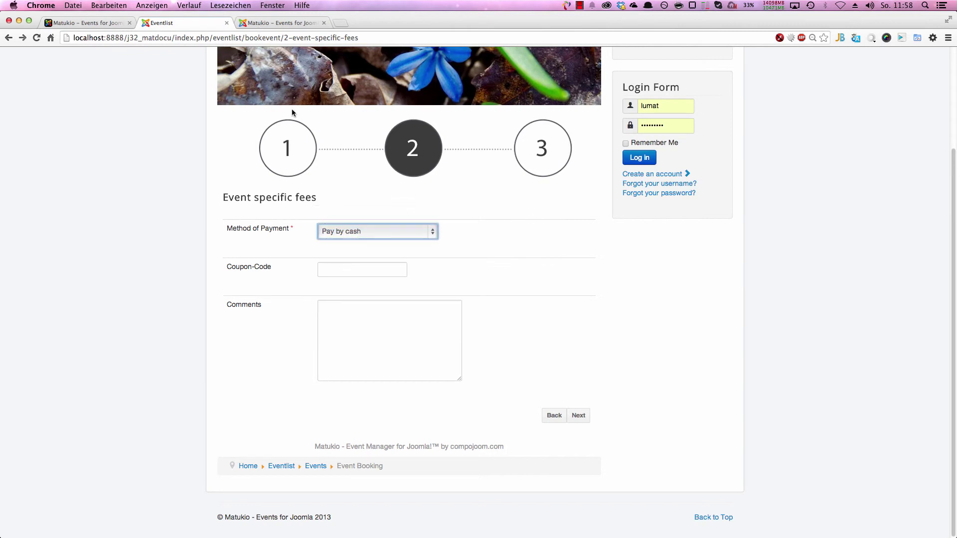
left_click(279, 23)
left_click(128, 100)
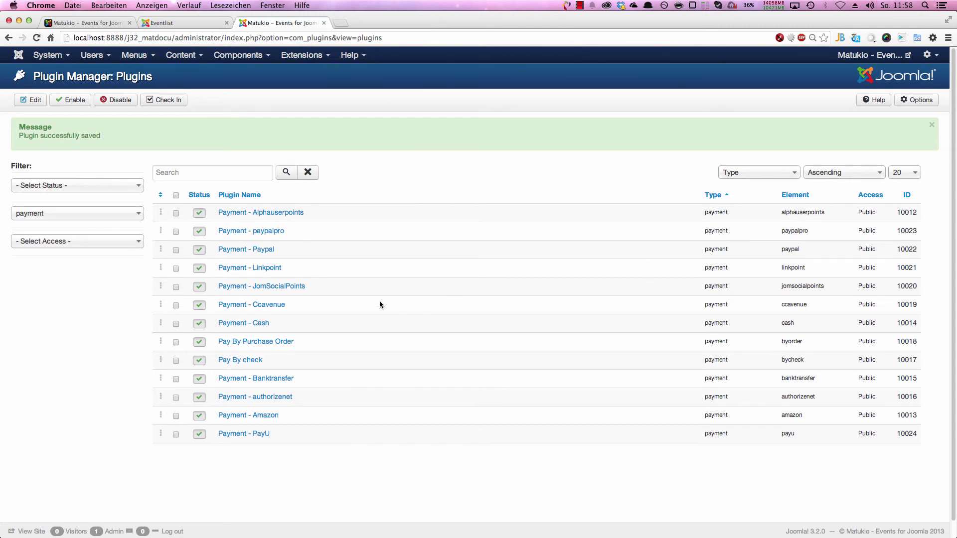
left_click(264, 250)
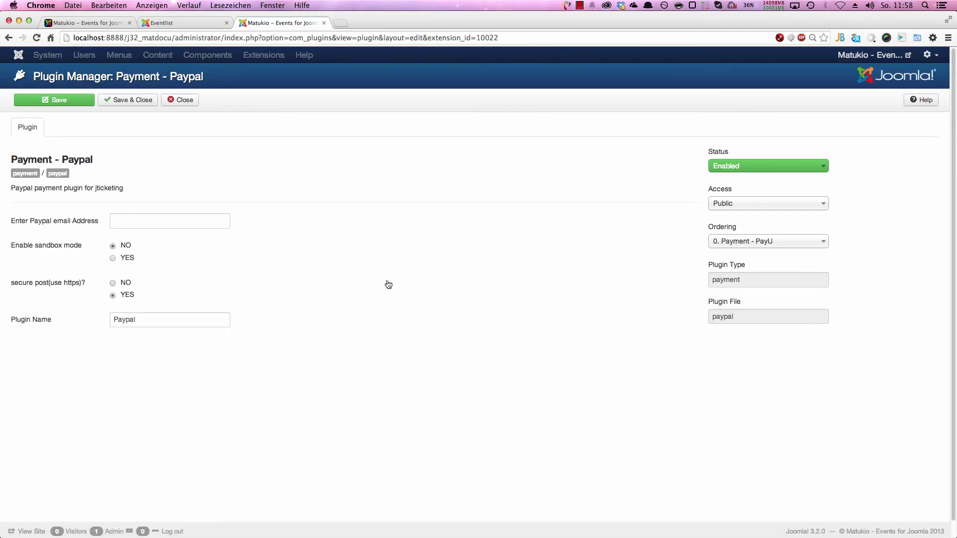
left_click(130, 220)
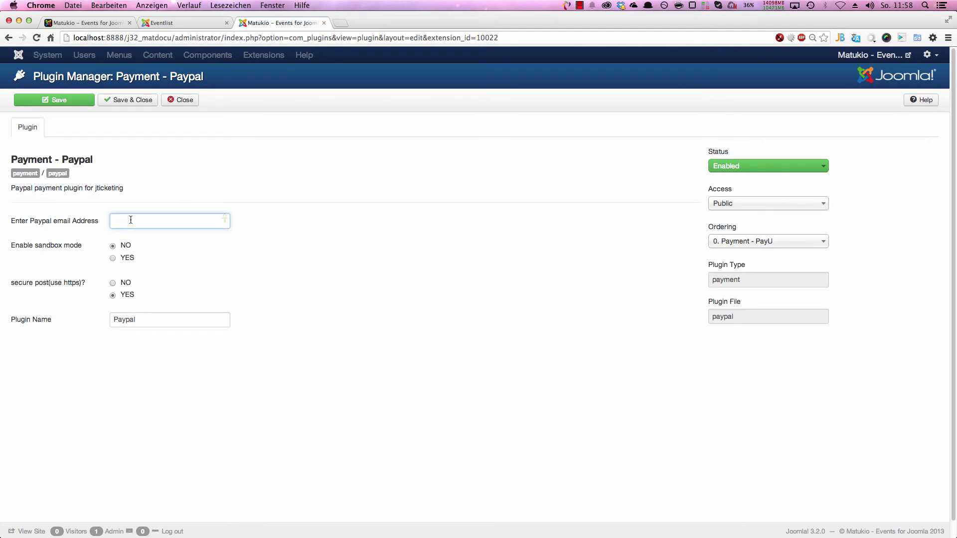
type("yves@")
key("BackSpace")
key("BackSpace")
key("BackSpace")
key("BackSpace")
key("BackSpace")
left_click(185, 99)
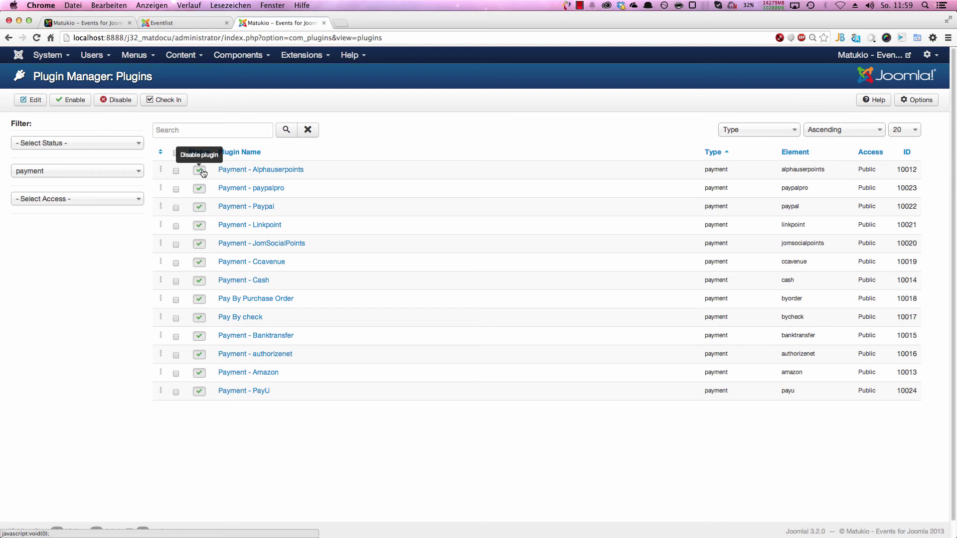
Step: Disable the Payment - Alphauserpoints and Payment - Linkpoint plugins in Plugin Manager
left_click(200, 171)
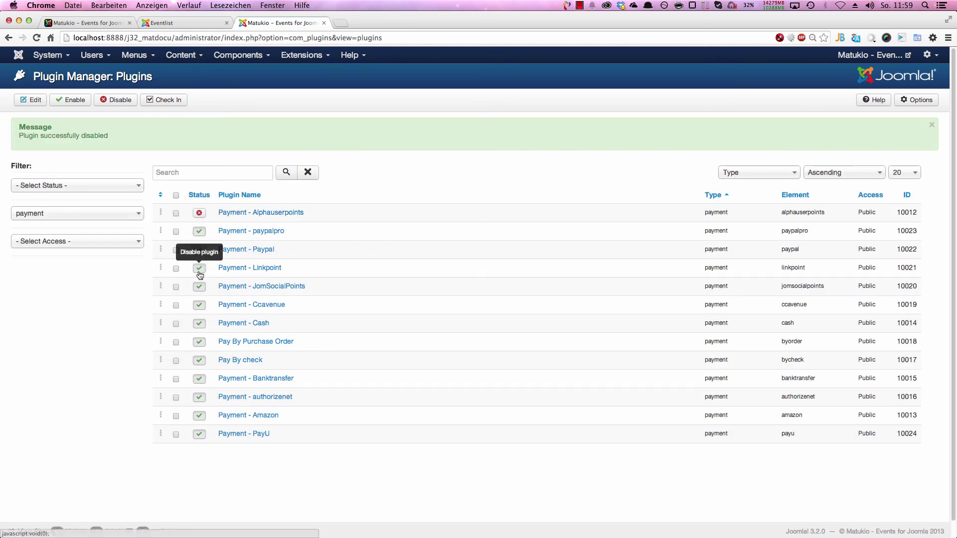
left_click(199, 270)
Step: Reload the event booking form and autofill step 1 with sample registration data
left_click(207, 20)
right_click(136, 122)
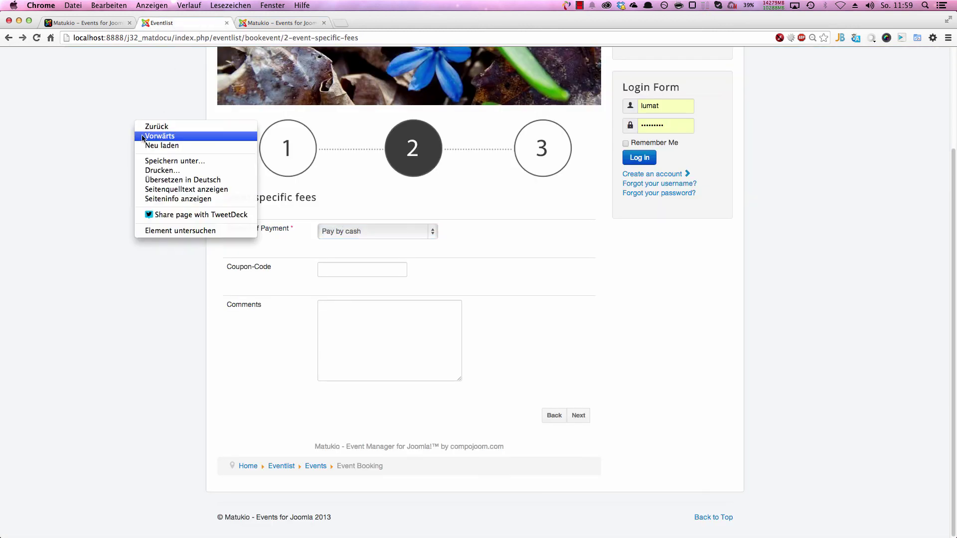
left_click(148, 145)
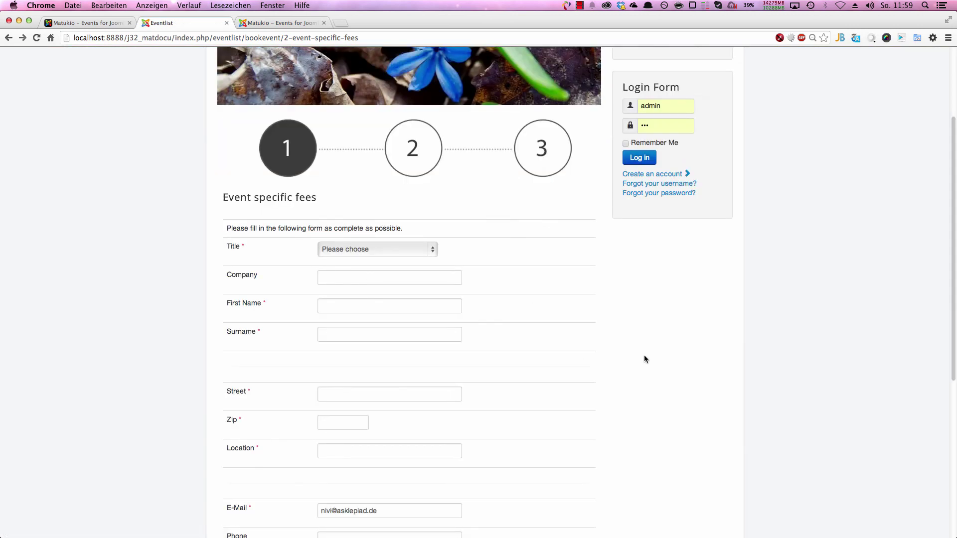
left_click(901, 37)
scroll(519, 277, "down", 5)
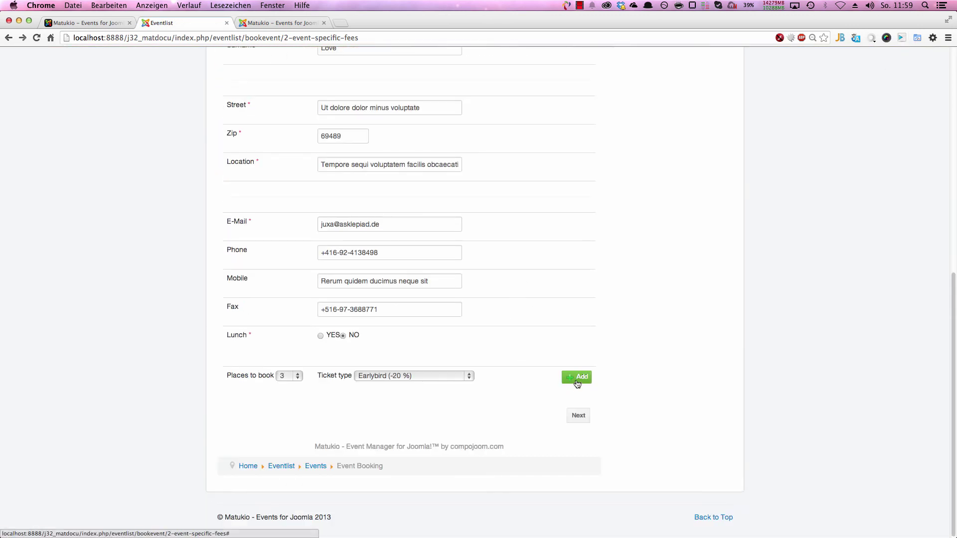
Step: Check the Method of Payment list on the next step, then show the Matukio home page
left_click(579, 415)
left_click(374, 232)
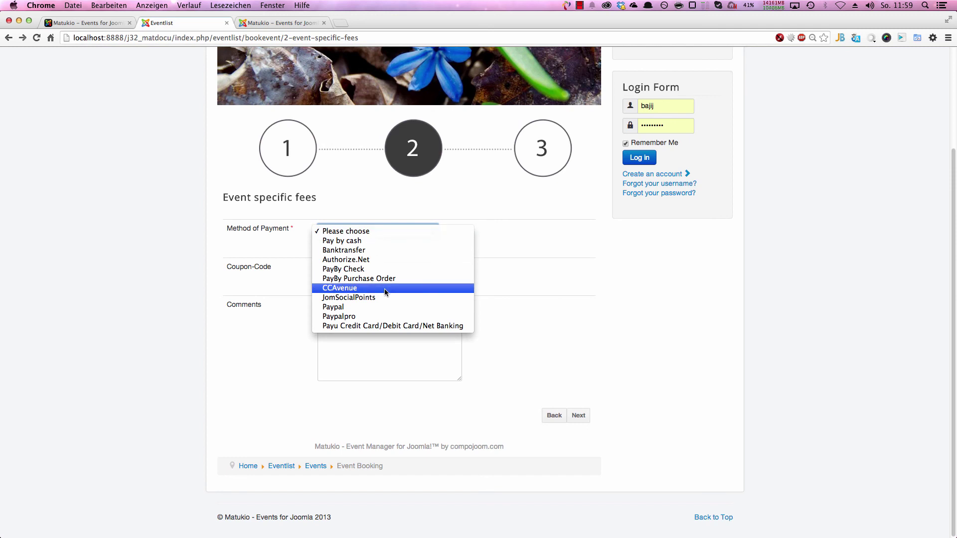
key("Escape")
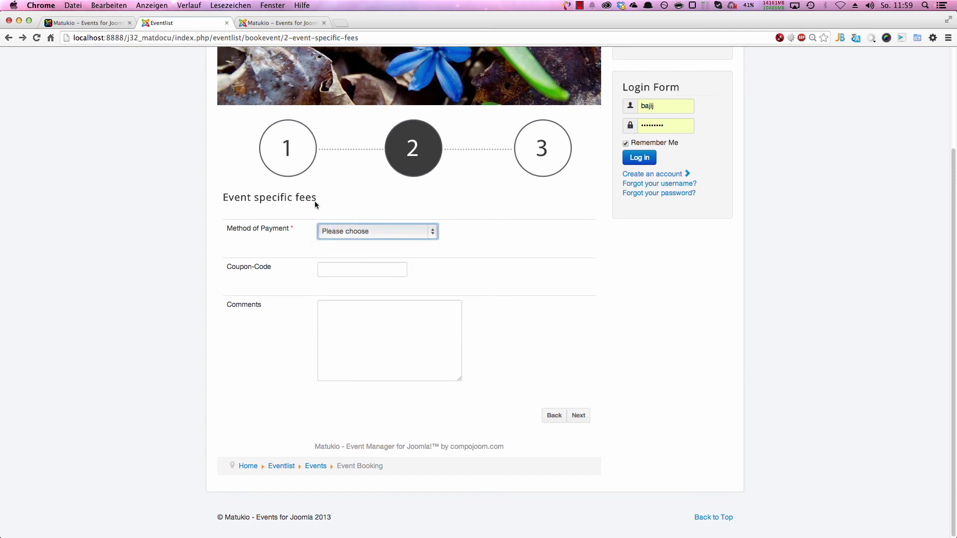
left_click(290, 24)
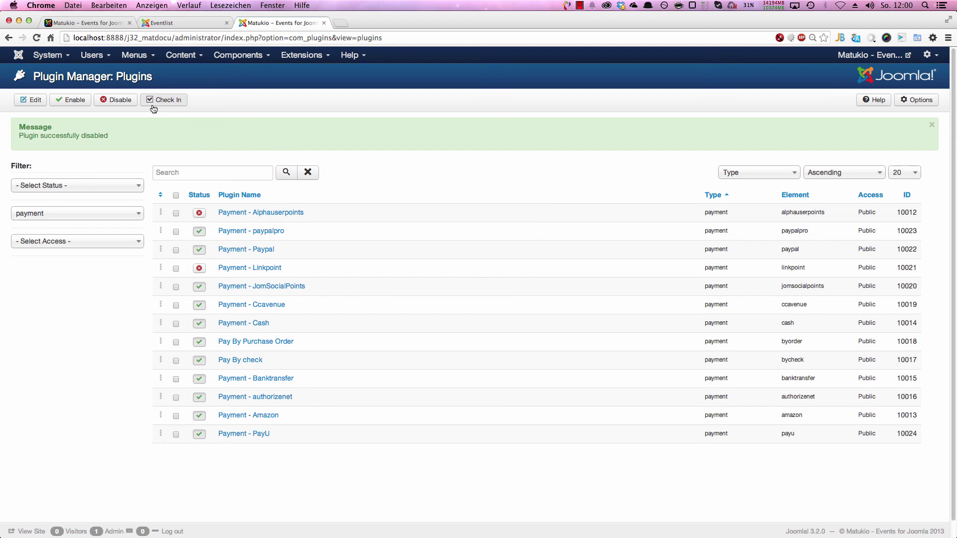
left_click(107, 24)
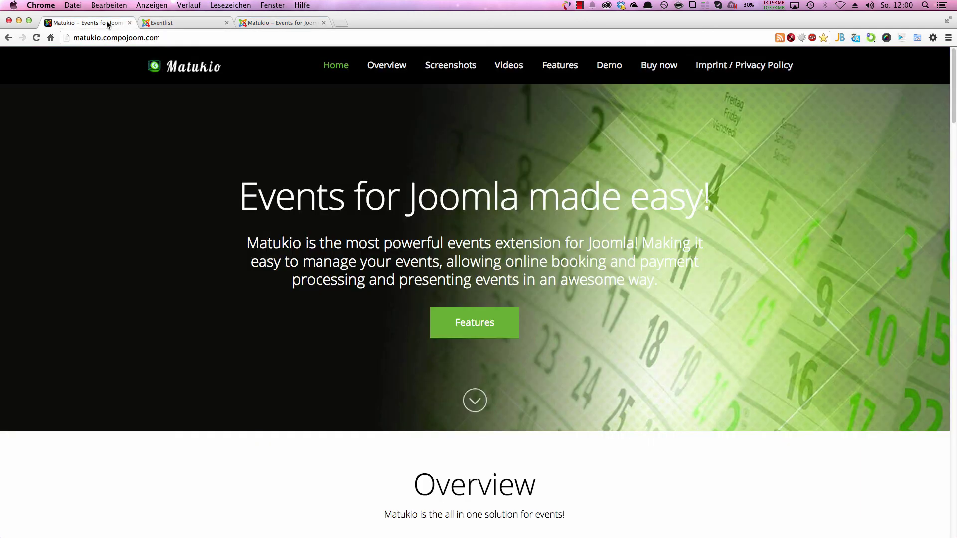